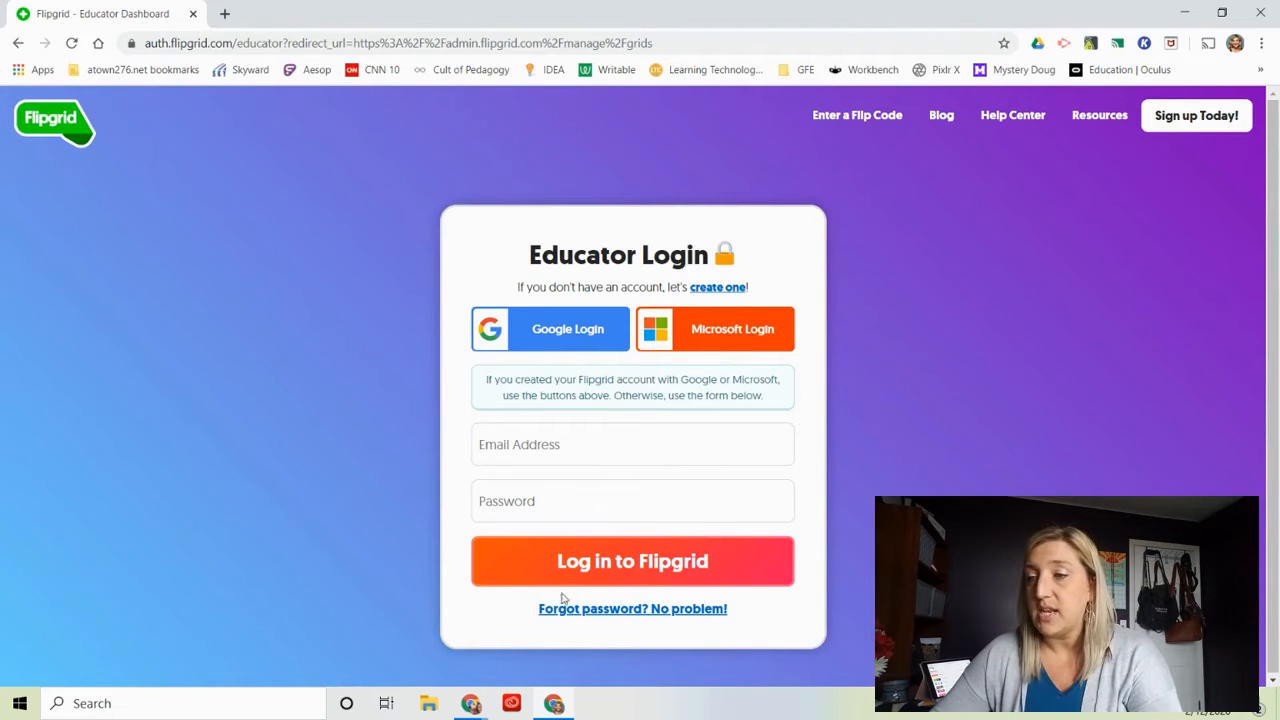
# Log in to the educator dashboard with the existing Google account.
pyautogui.click(561, 334)
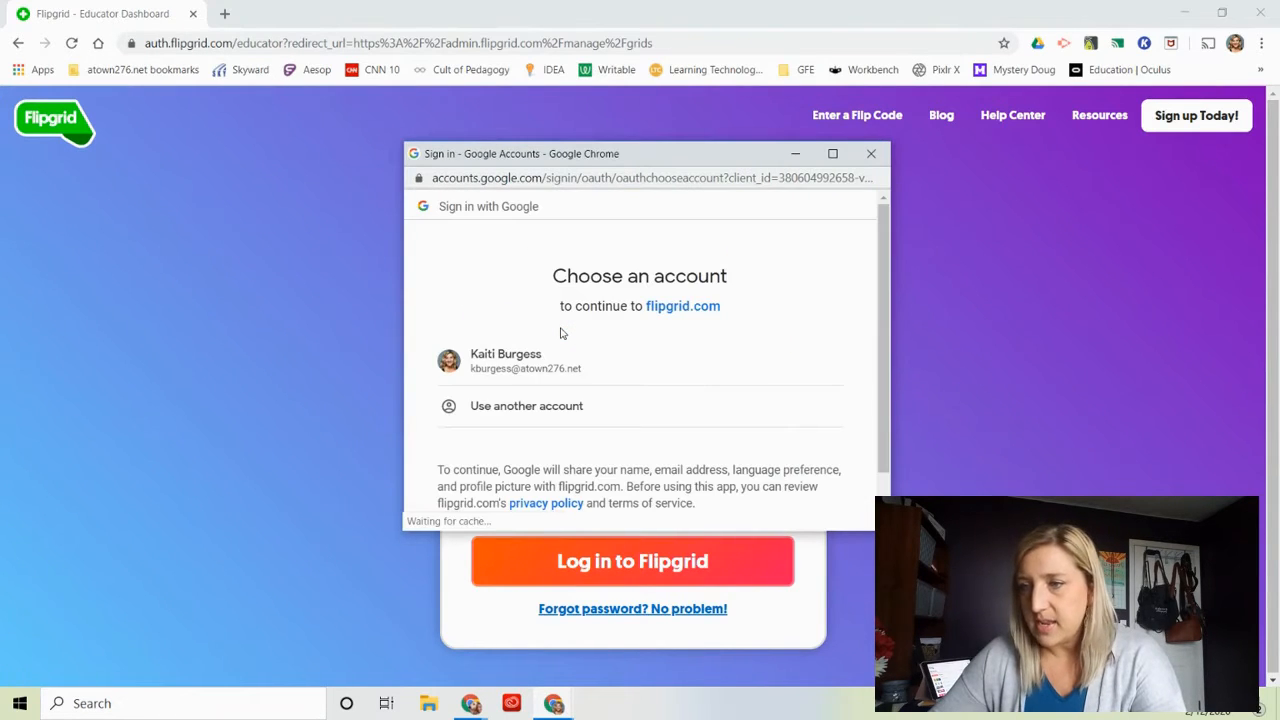
pyautogui.click(515, 358)
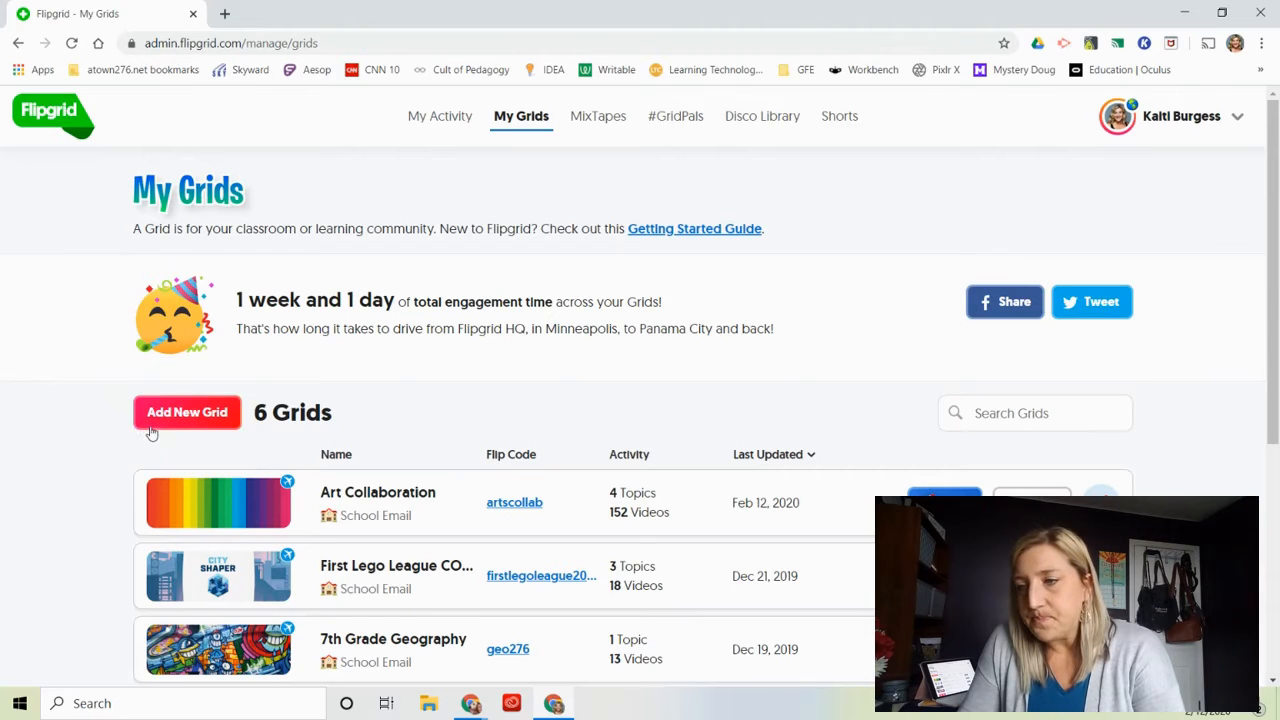
# Start a new grid named "Test Grid 1" and set its grid type to School Email.
pyautogui.click(190, 413)
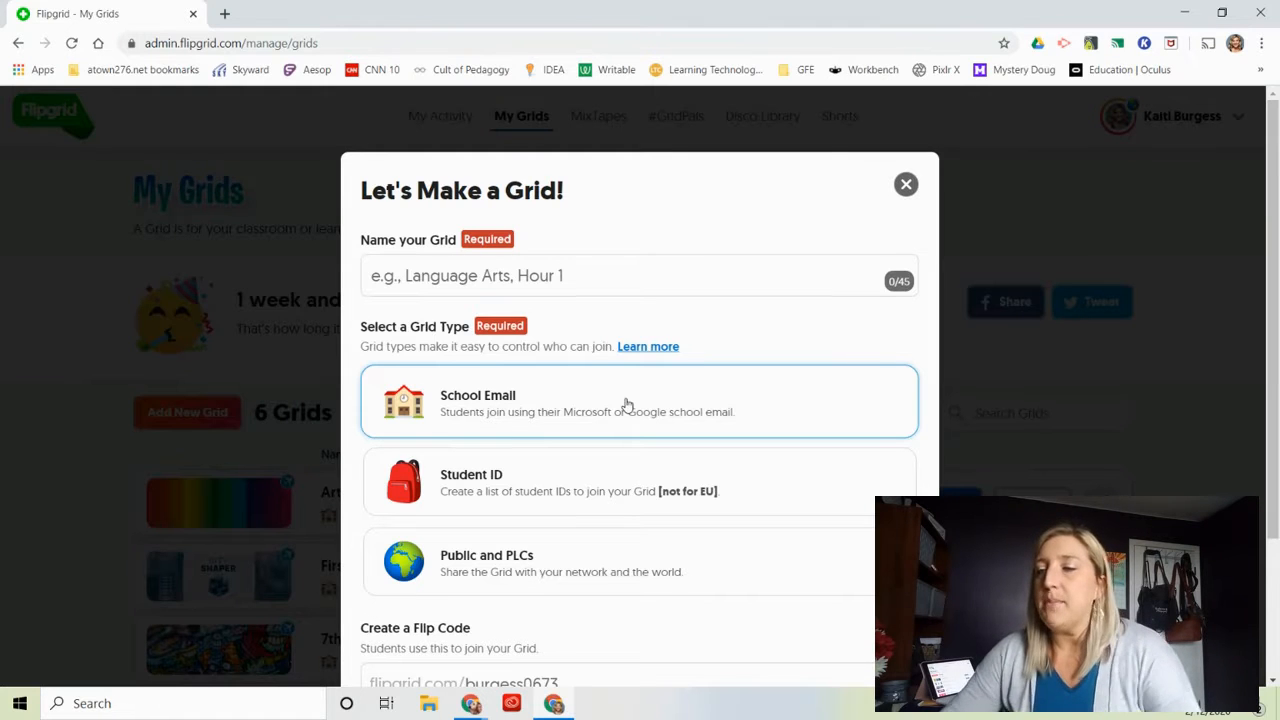
pyautogui.click(405, 279)
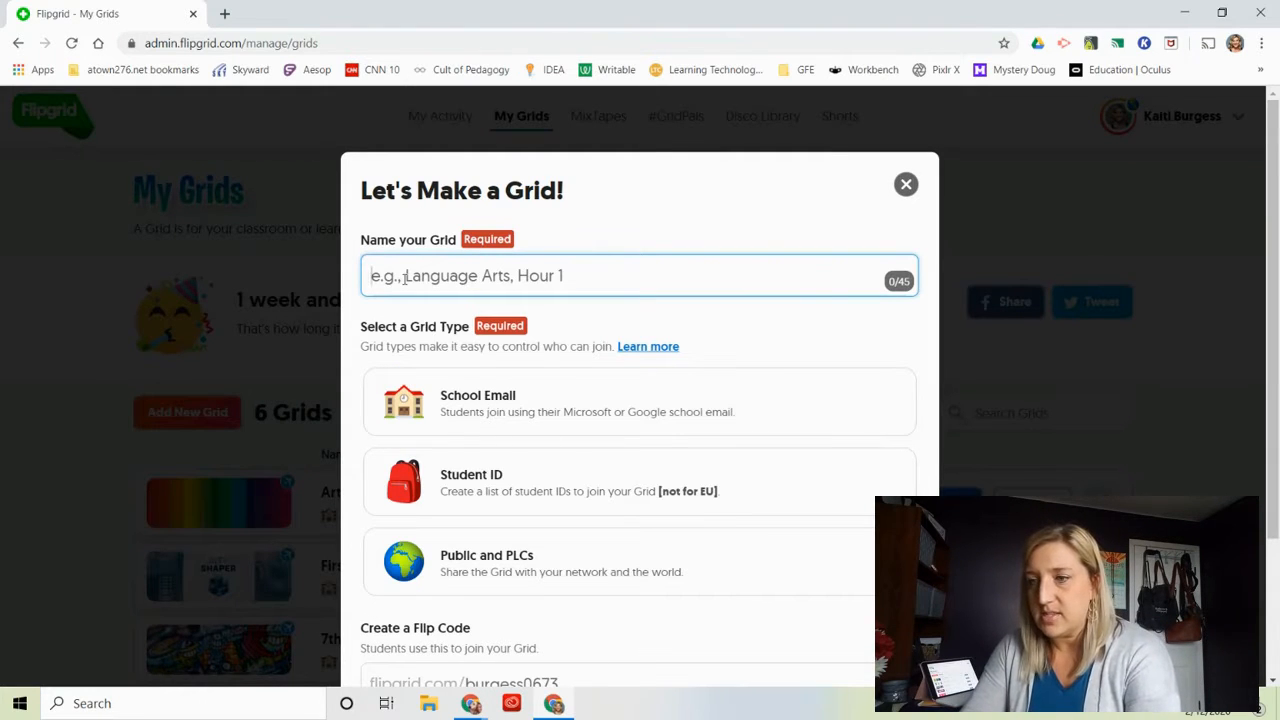
pyautogui.write('Test Grid 1')
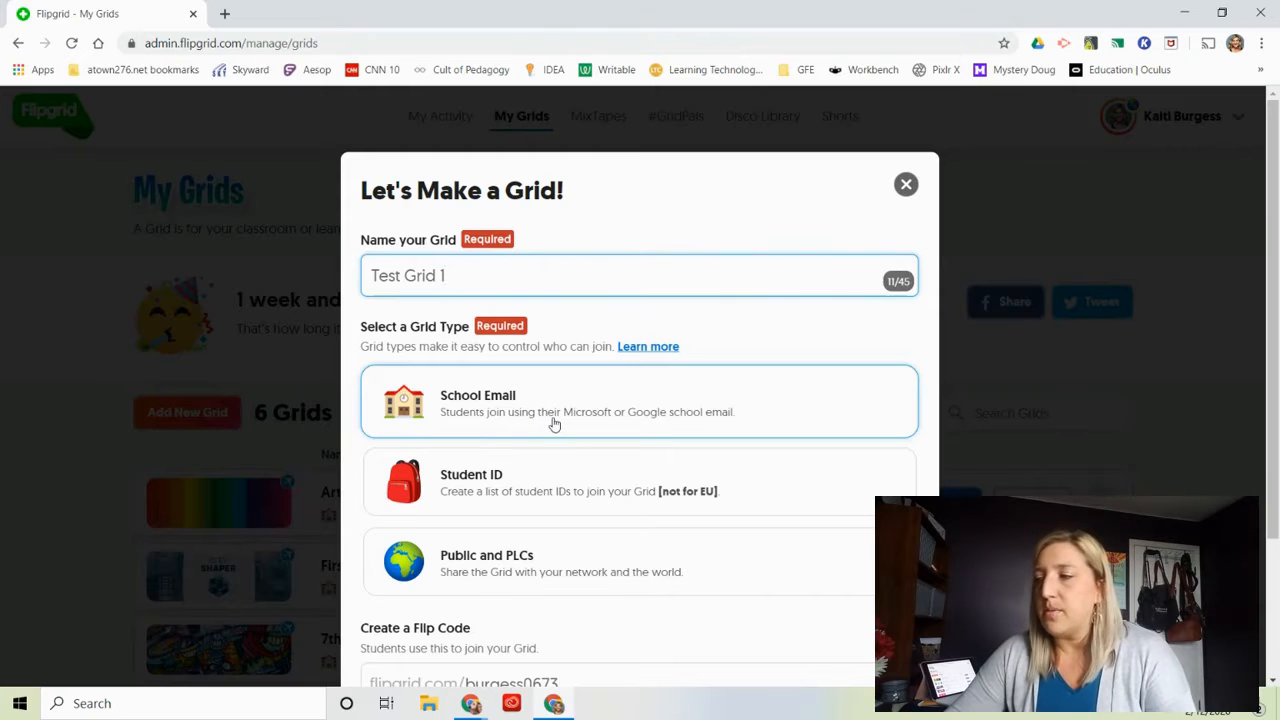
pyautogui.scroll(-2, 554, 424)
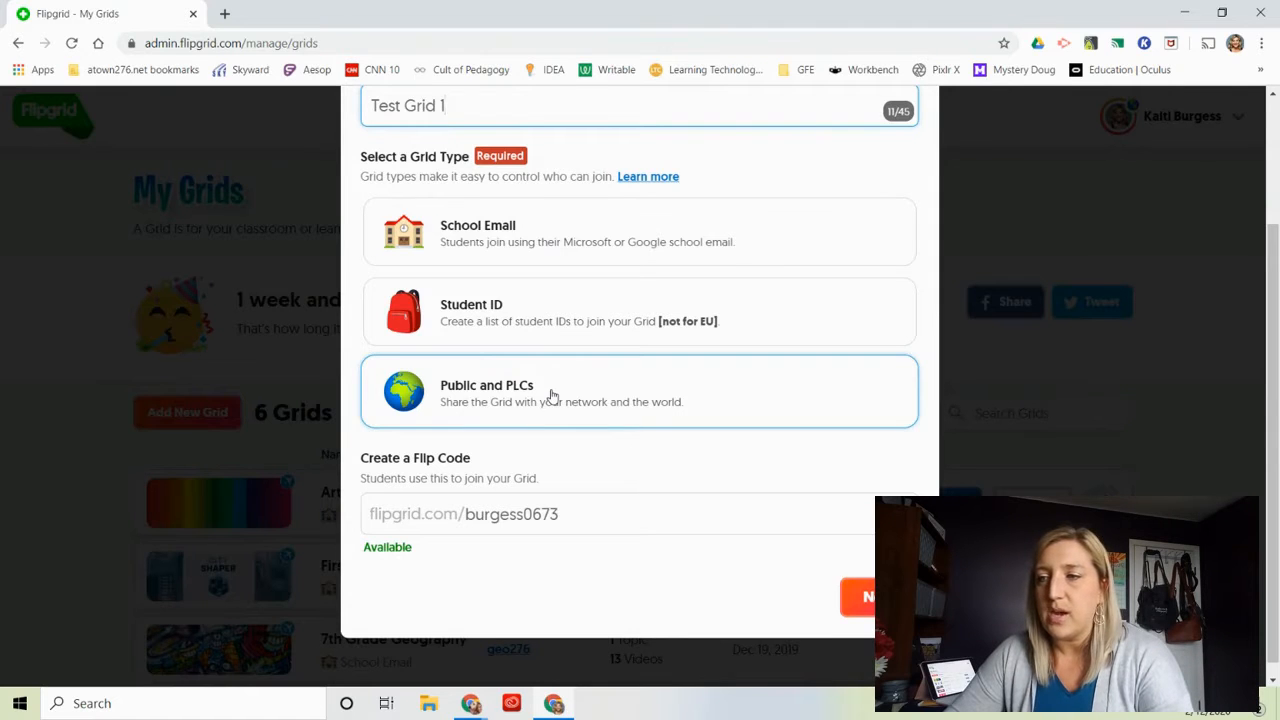
pyautogui.click(500, 243)
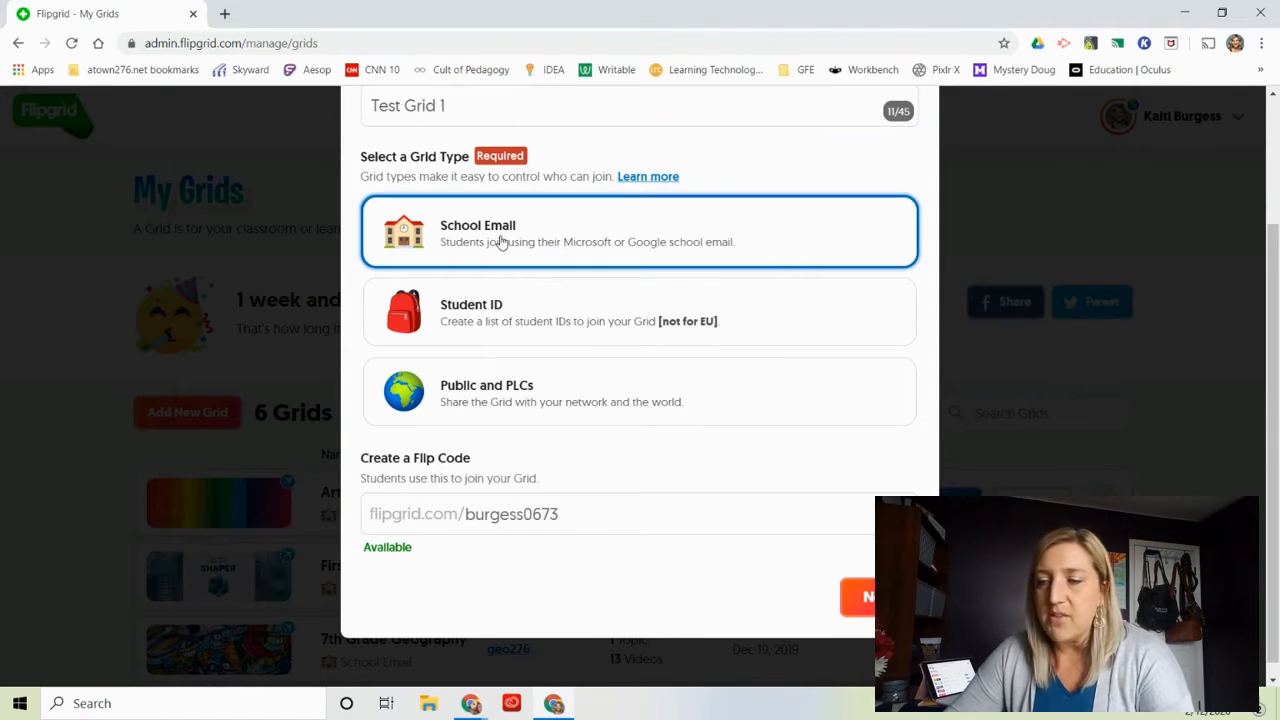
# Keep the suggested Flip Code for the new grid and continue to the school email domain setup.
pyautogui.click(567, 515)
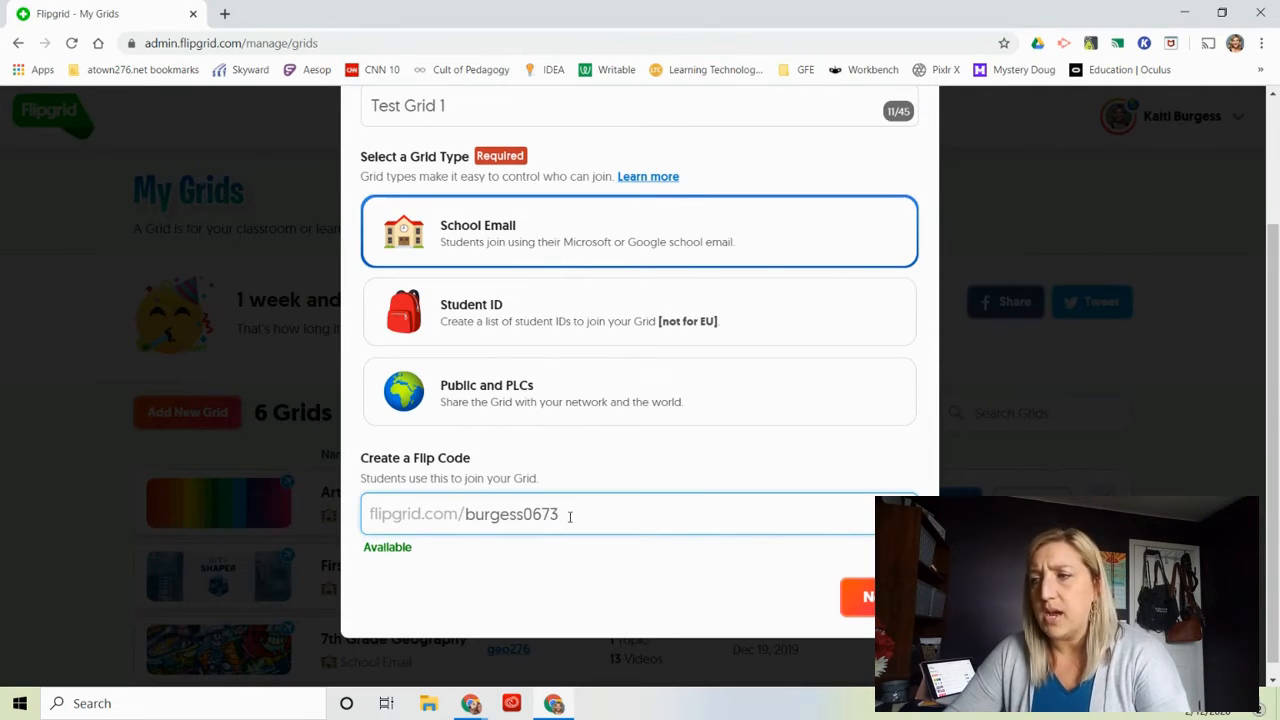
pyautogui.scroll(-1, 570, 517)
pyautogui.scroll(2, 570, 517)
pyautogui.scroll(-2, 570, 517)
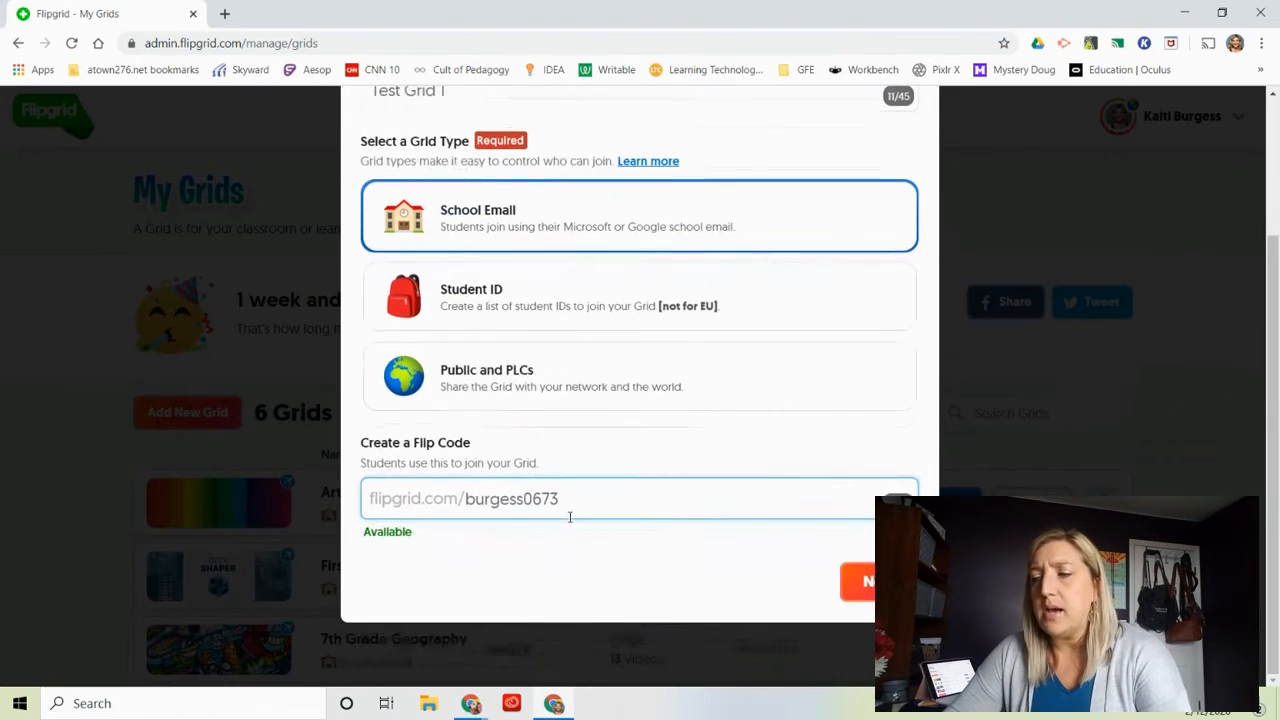
pyautogui.click(866, 582)
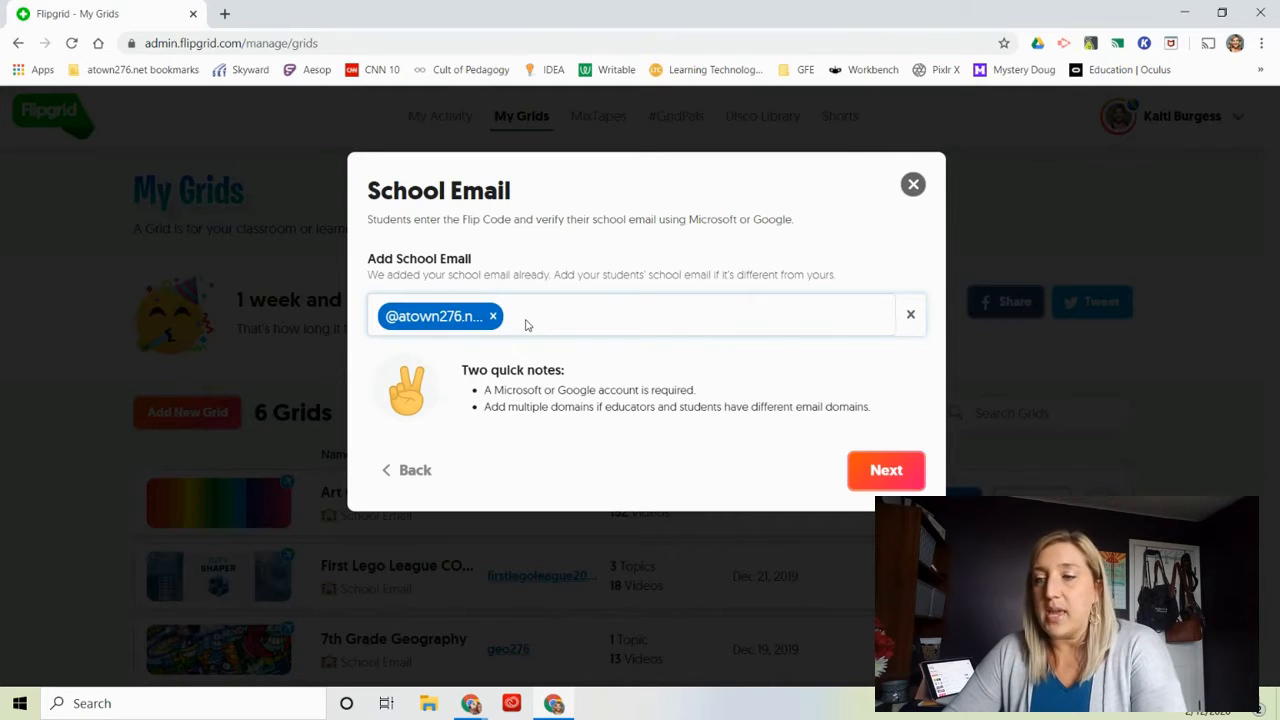
pyautogui.click(412, 472)
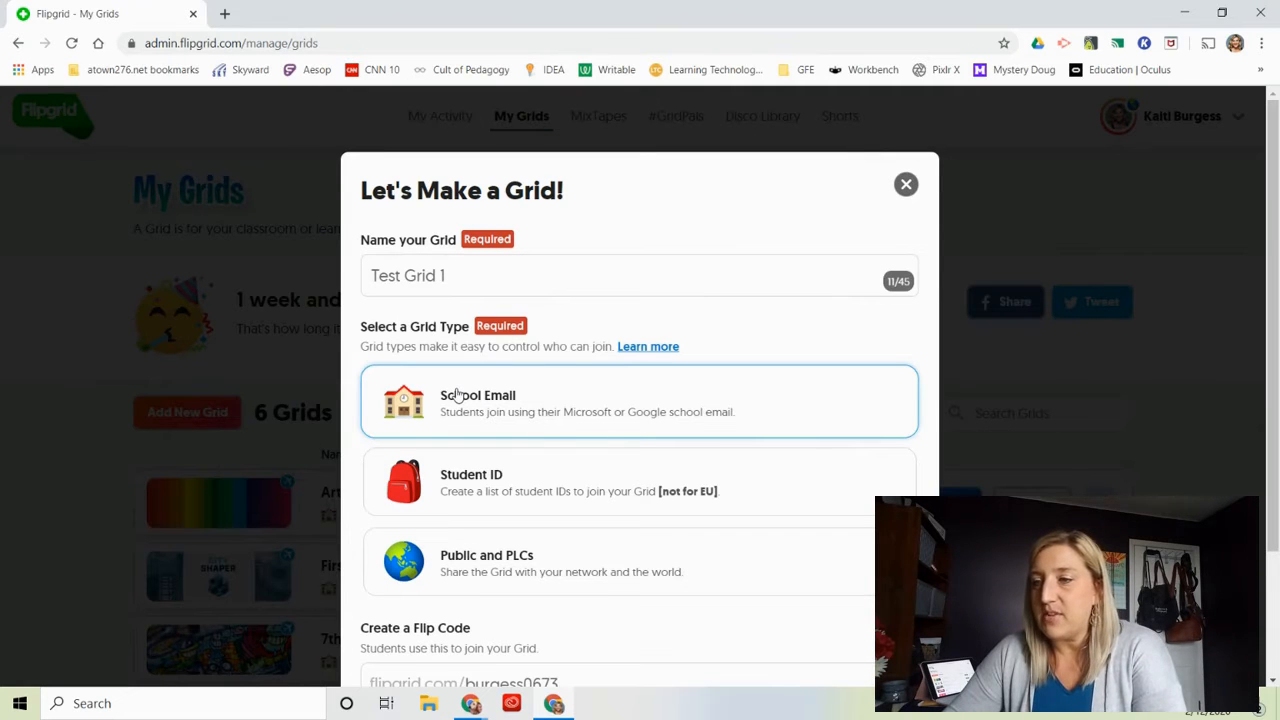
pyautogui.scroll(-2, 455, 395)
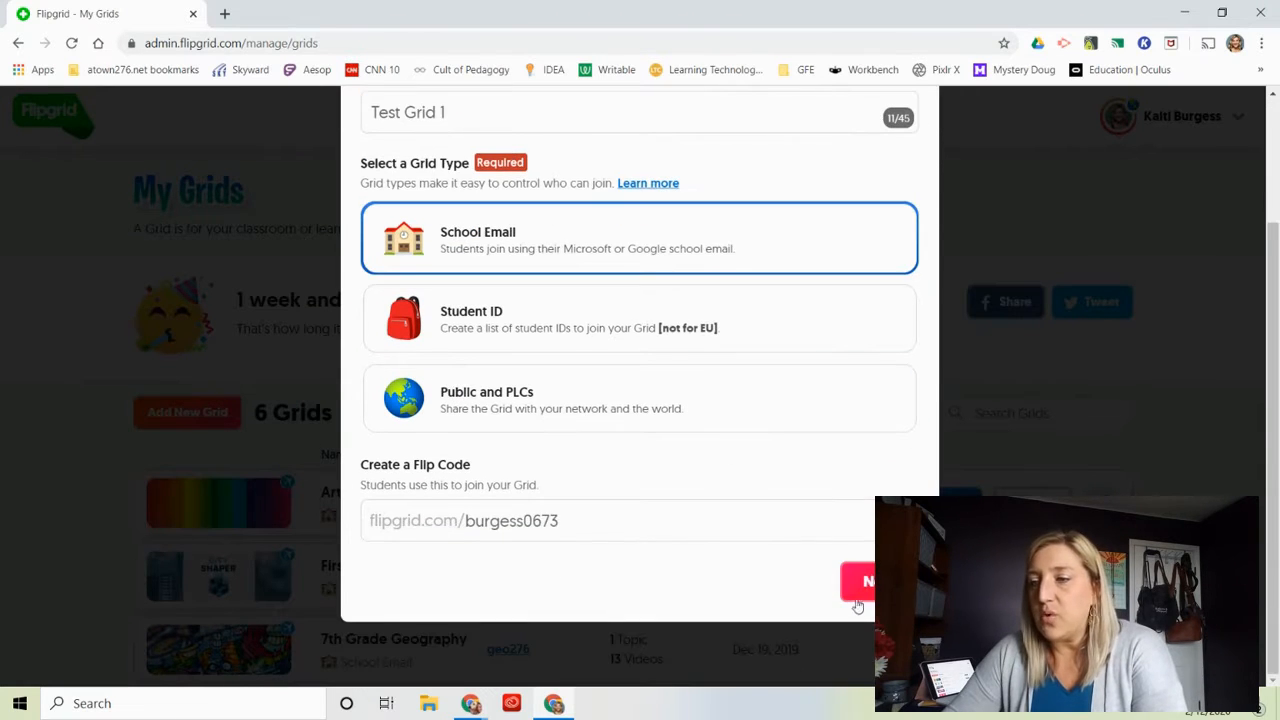
pyautogui.click(866, 580)
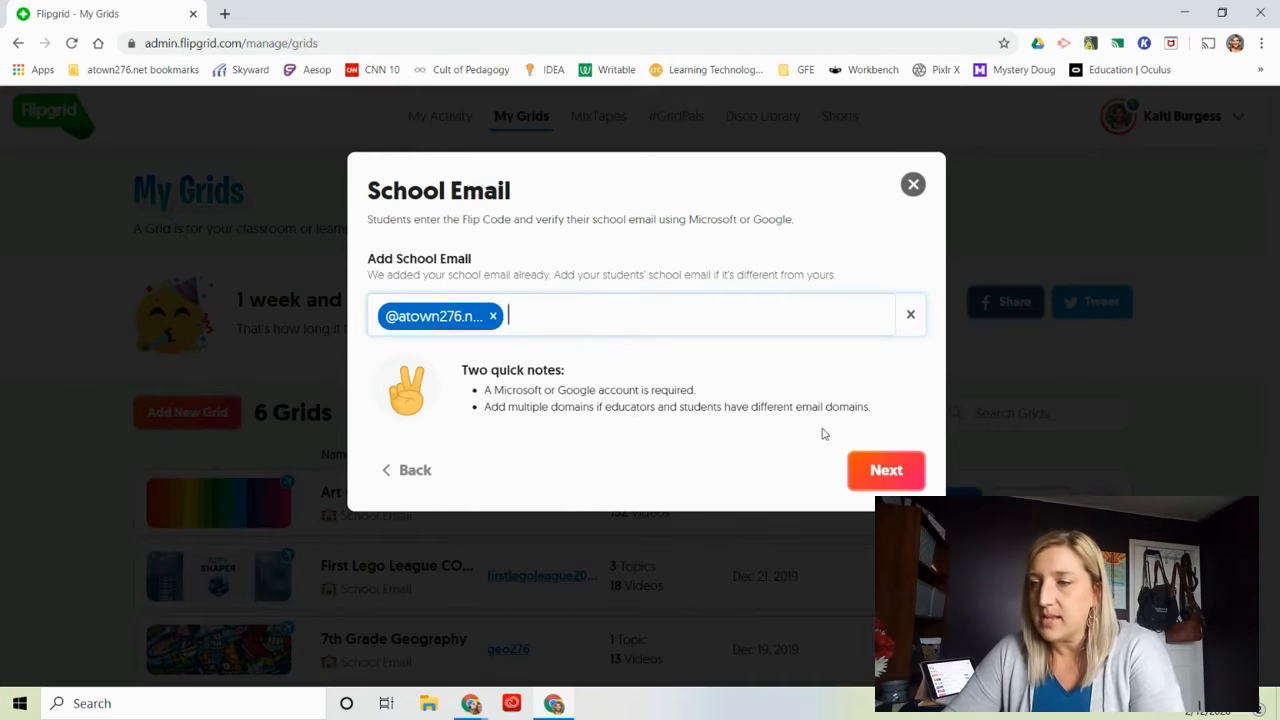
# Accept the prefilled school email domain to create the grid, and open the new grid's details page.
pyautogui.click(884, 470)
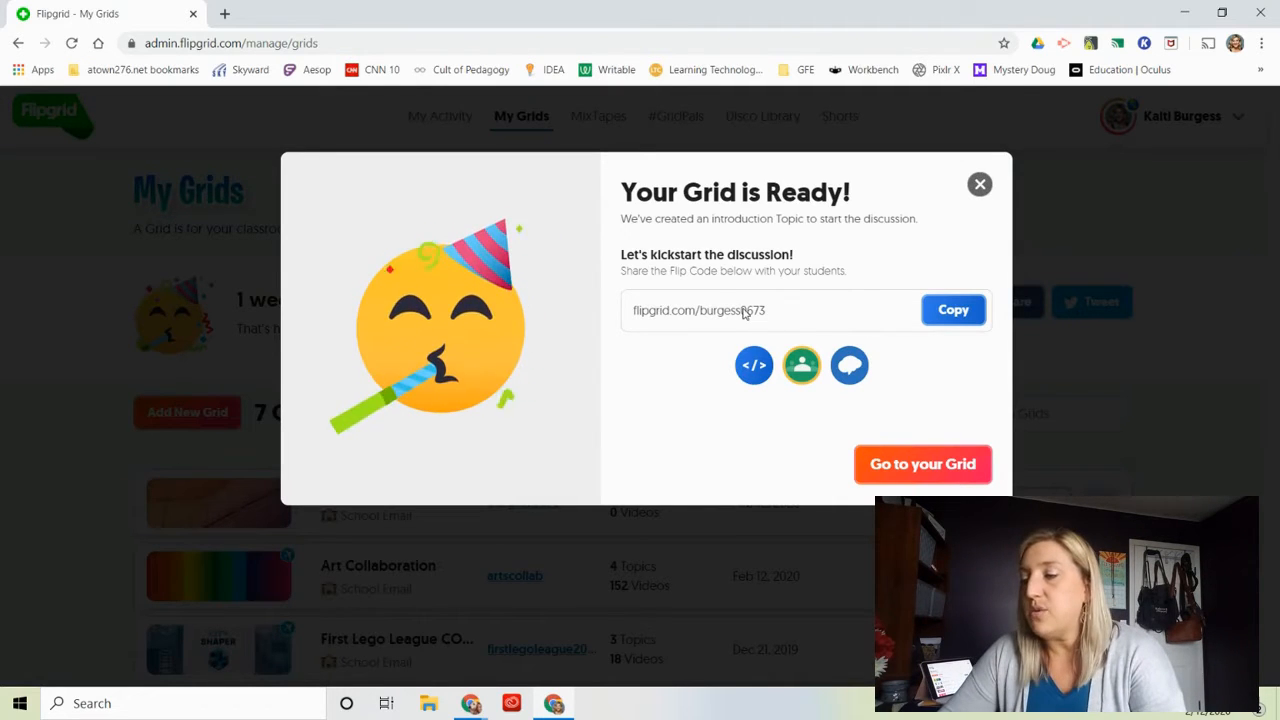
pyautogui.click(931, 478)
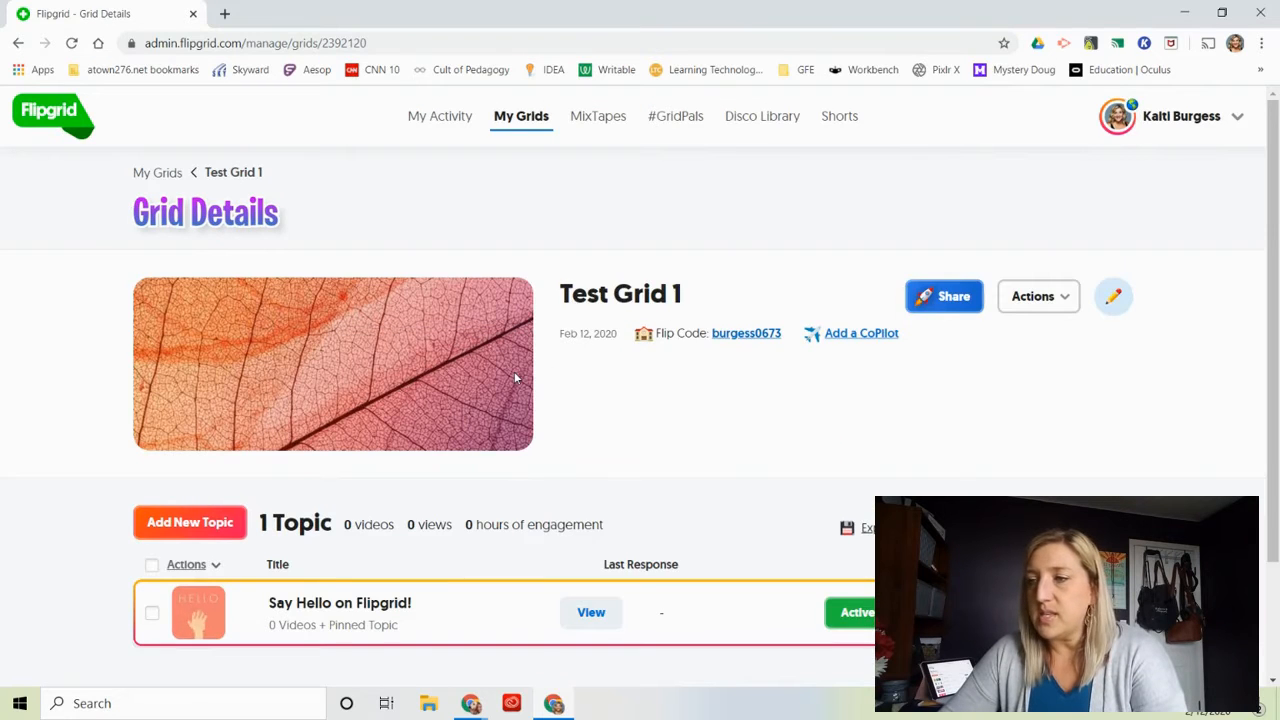
# Review the new grid's details, its topic list and the management actions available for the grid.
pyautogui.scroll(-2, 514, 371)
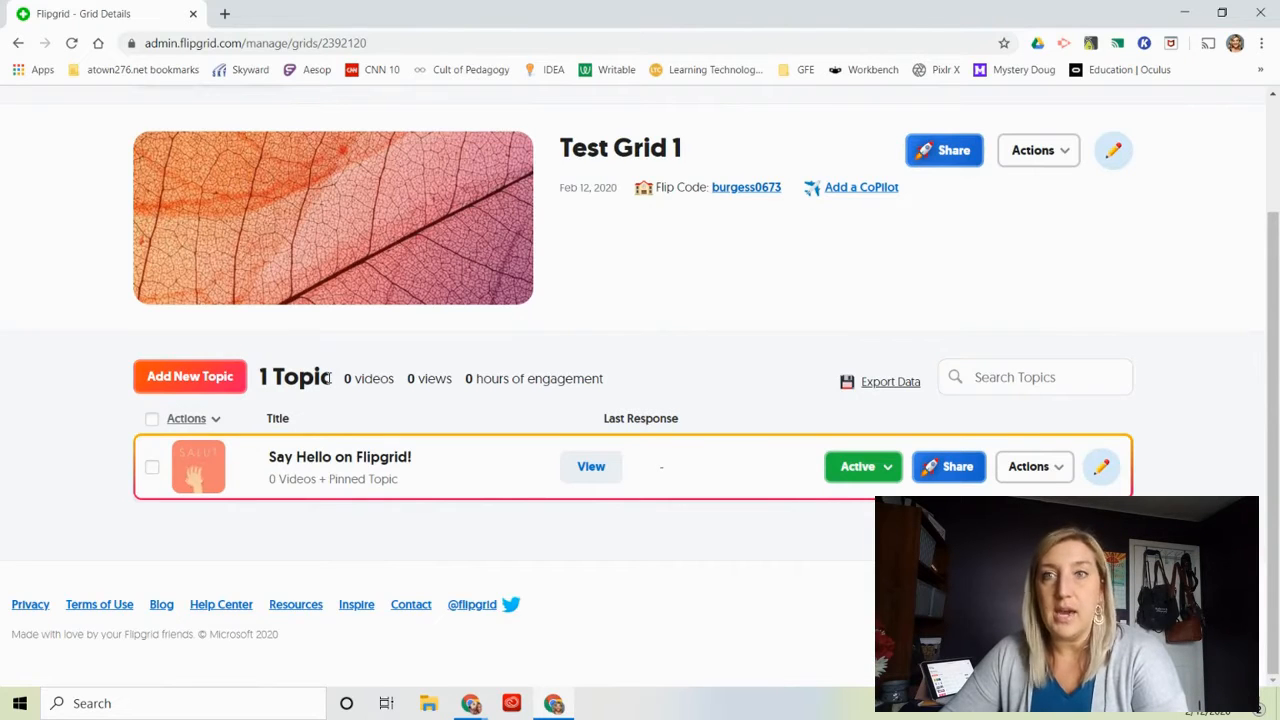
pyautogui.scroll(2, 328, 378)
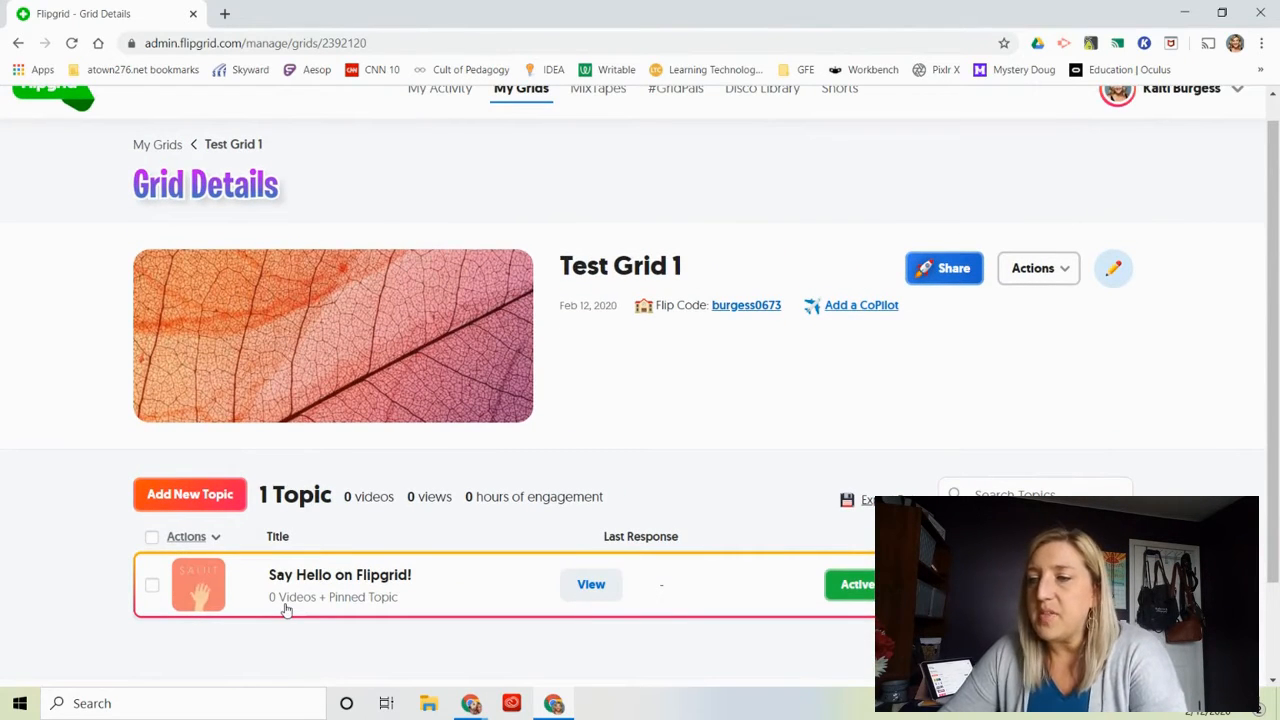
pyautogui.scroll(-1, 563, 442)
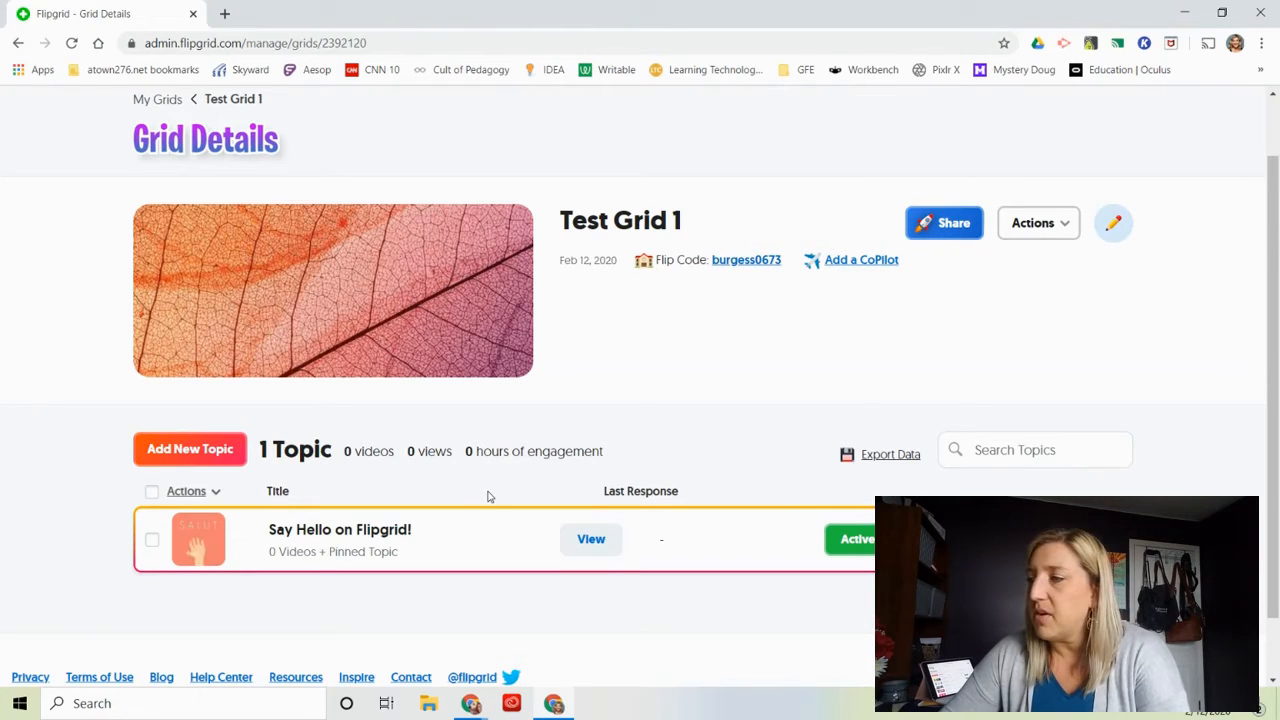
pyautogui.click(1061, 227)
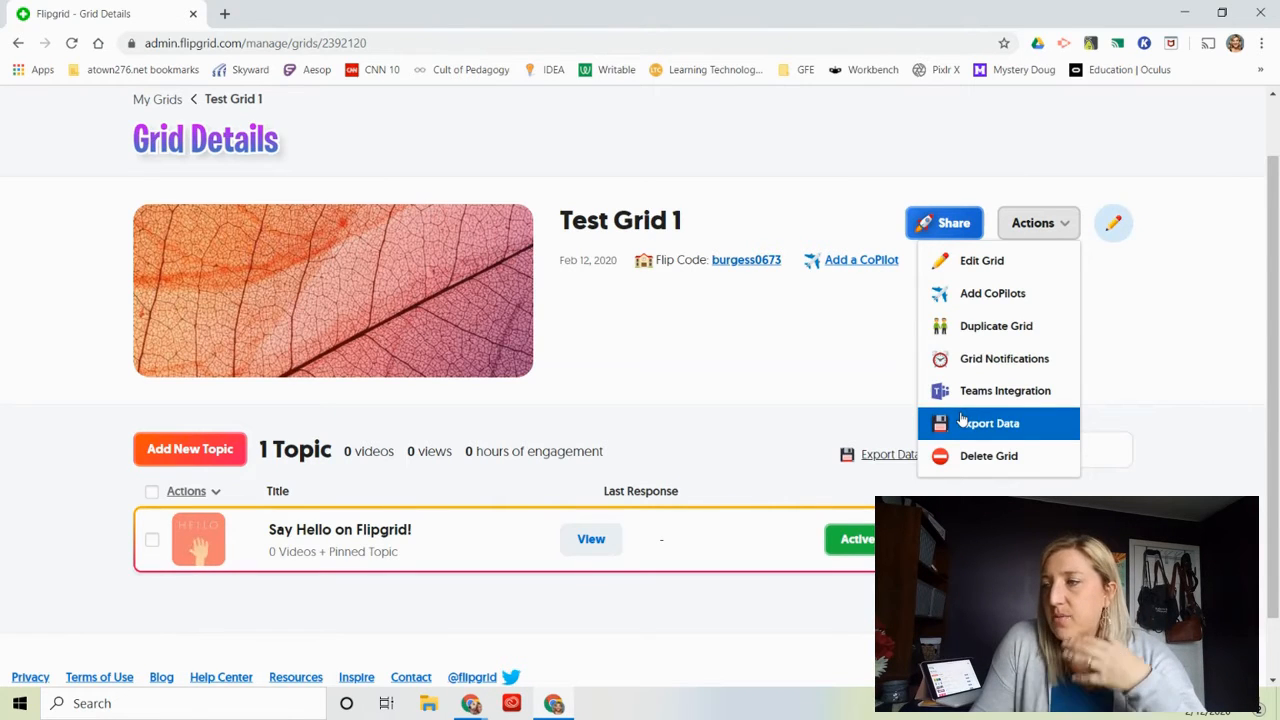
pyautogui.click(1108, 324)
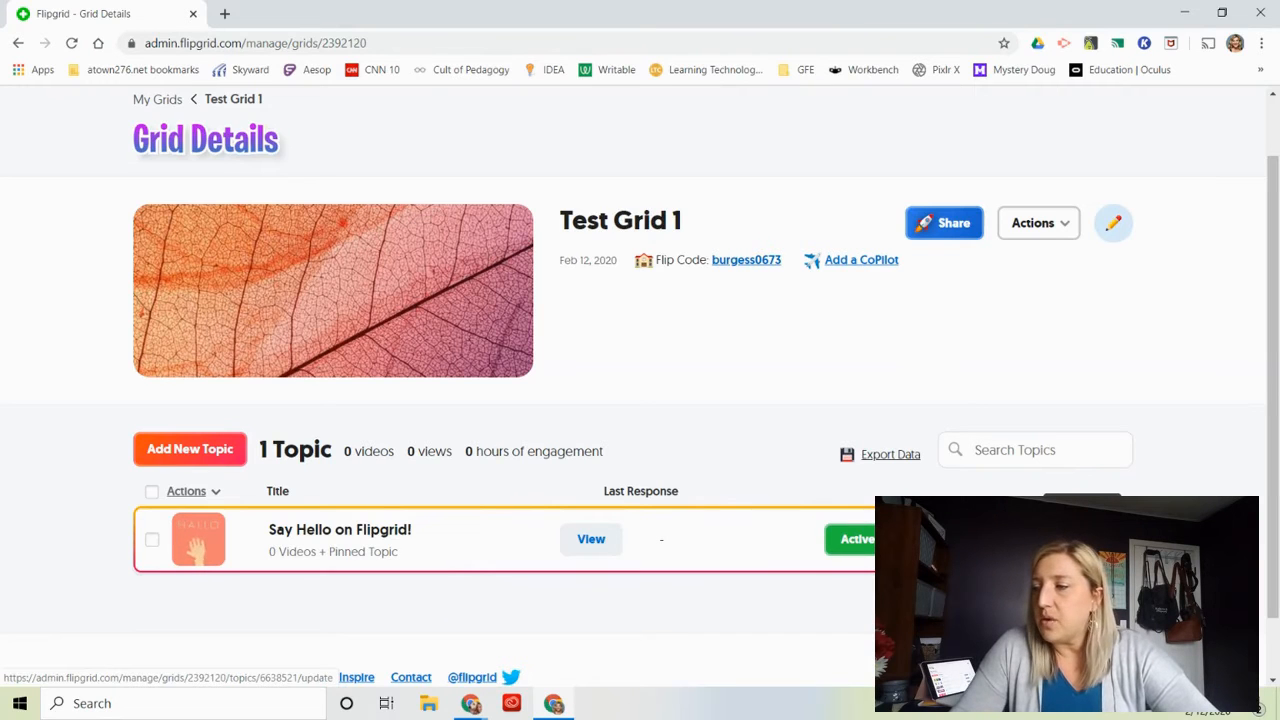
# Open the "Say Hello on Flipgrid!" topic for editing and set its recording time to 30 seconds.
pyautogui.click(1082, 539)
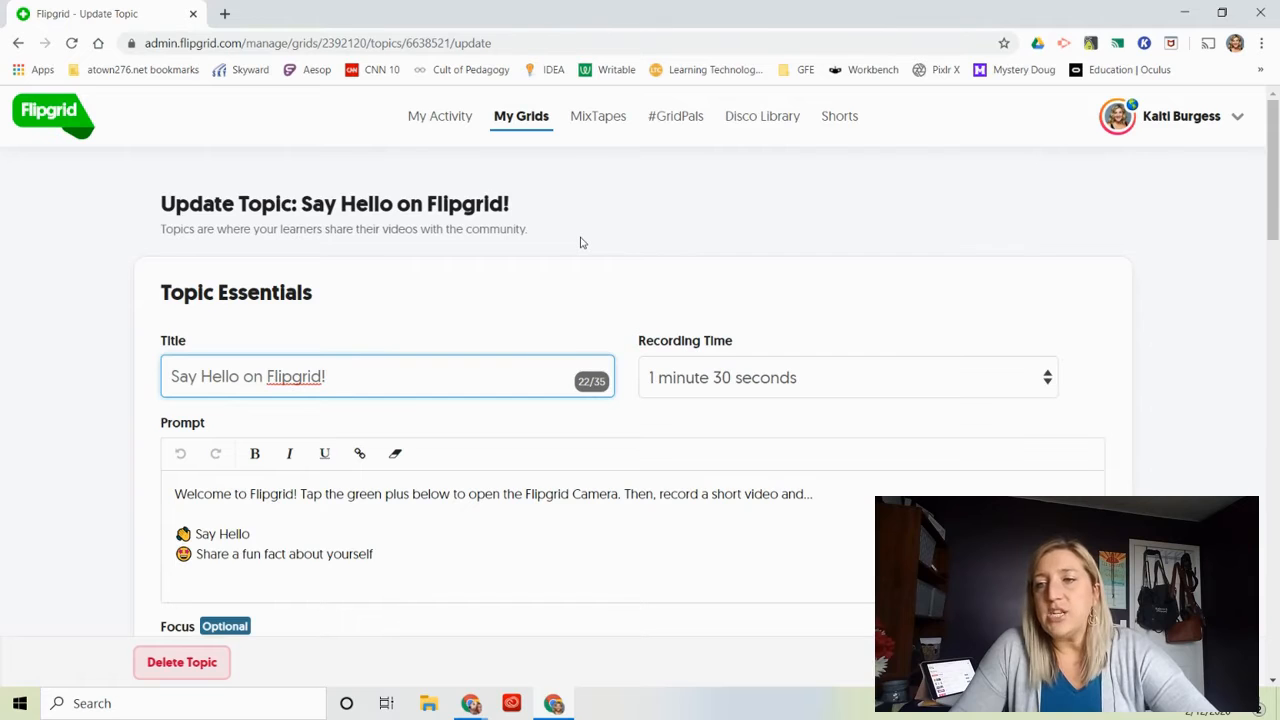
pyautogui.scroll(-2, 581, 242)
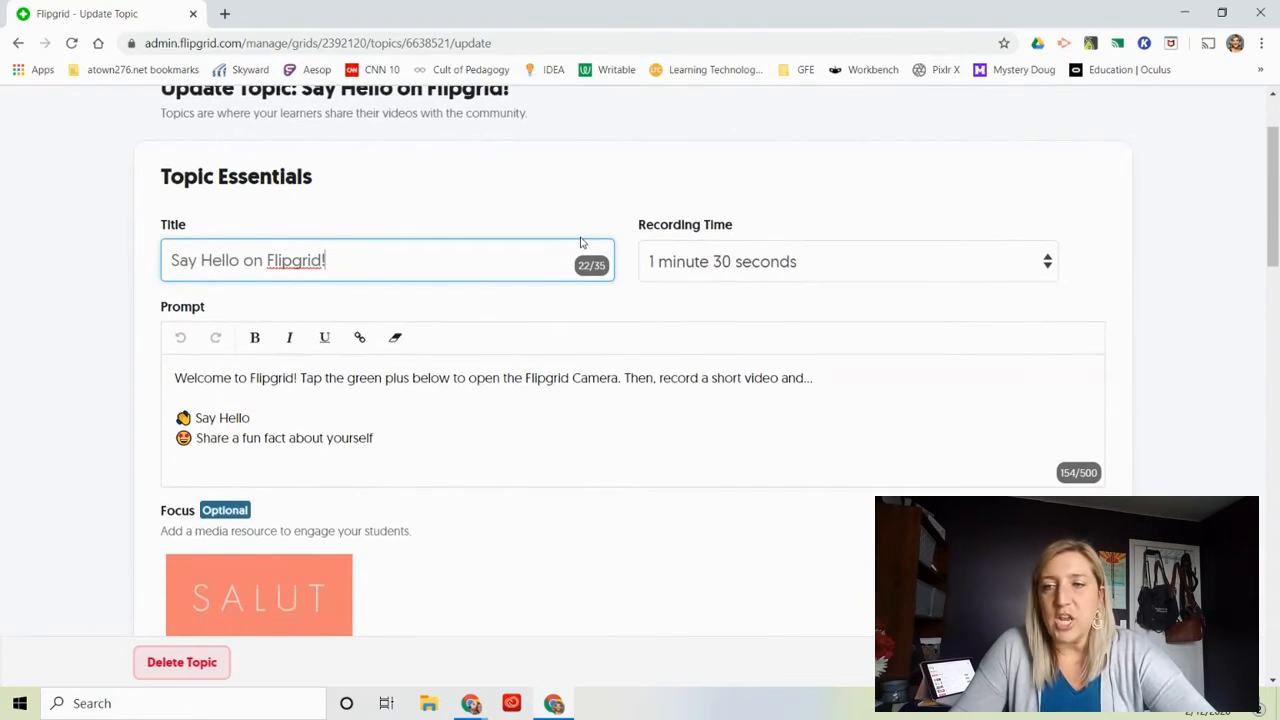
pyautogui.scroll(-1, 581, 242)
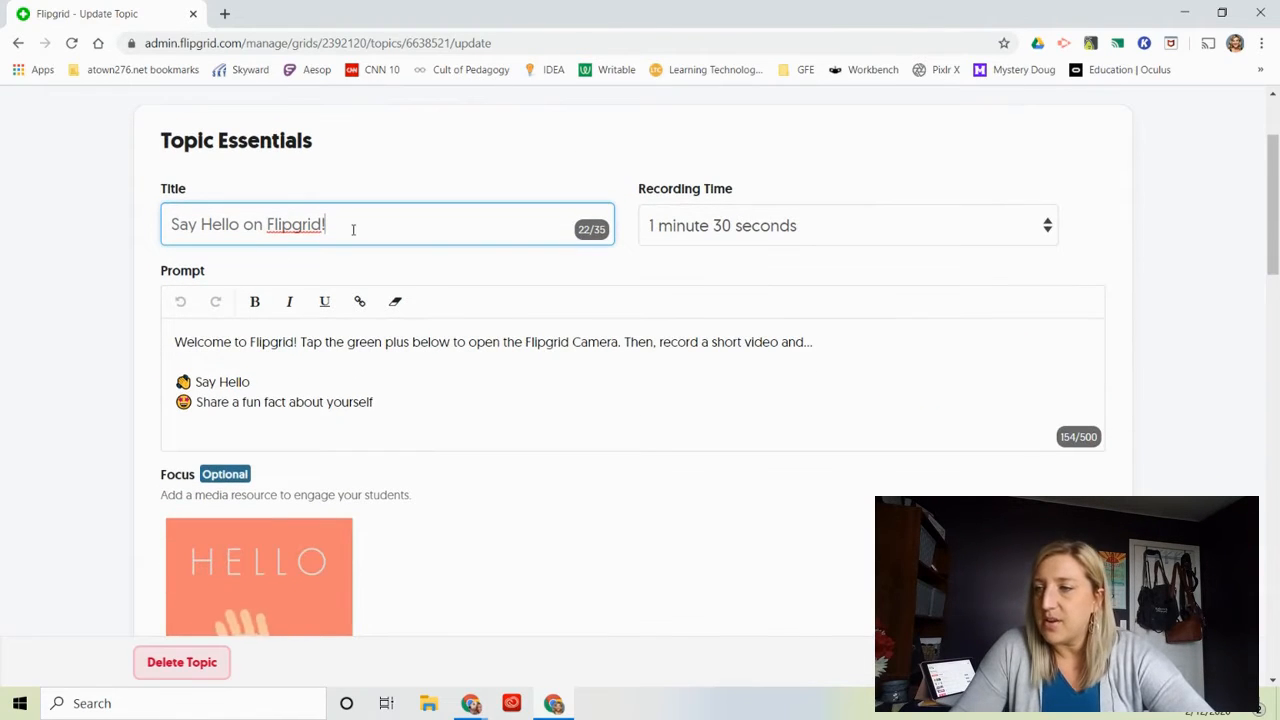
pyautogui.click(727, 233)
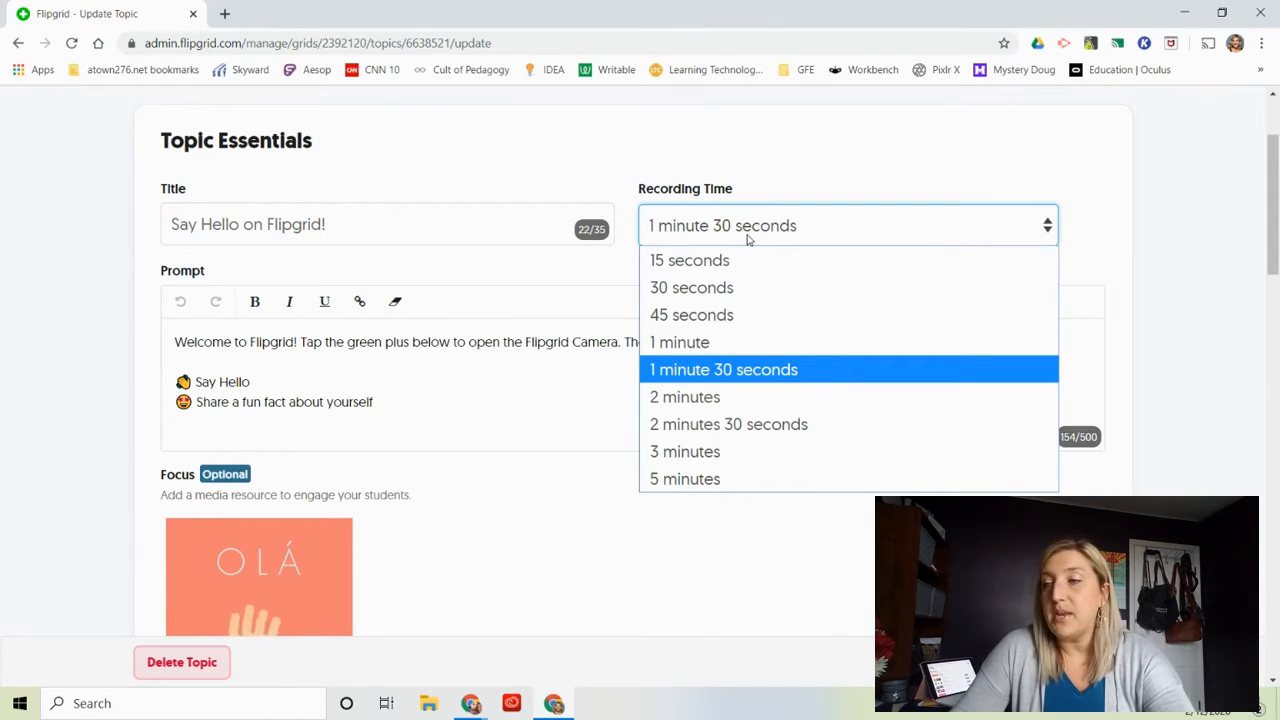
pyautogui.click(686, 299)
# Try a 15-second recording time for the topic and set it back to 30 seconds.
pyautogui.click(694, 228)
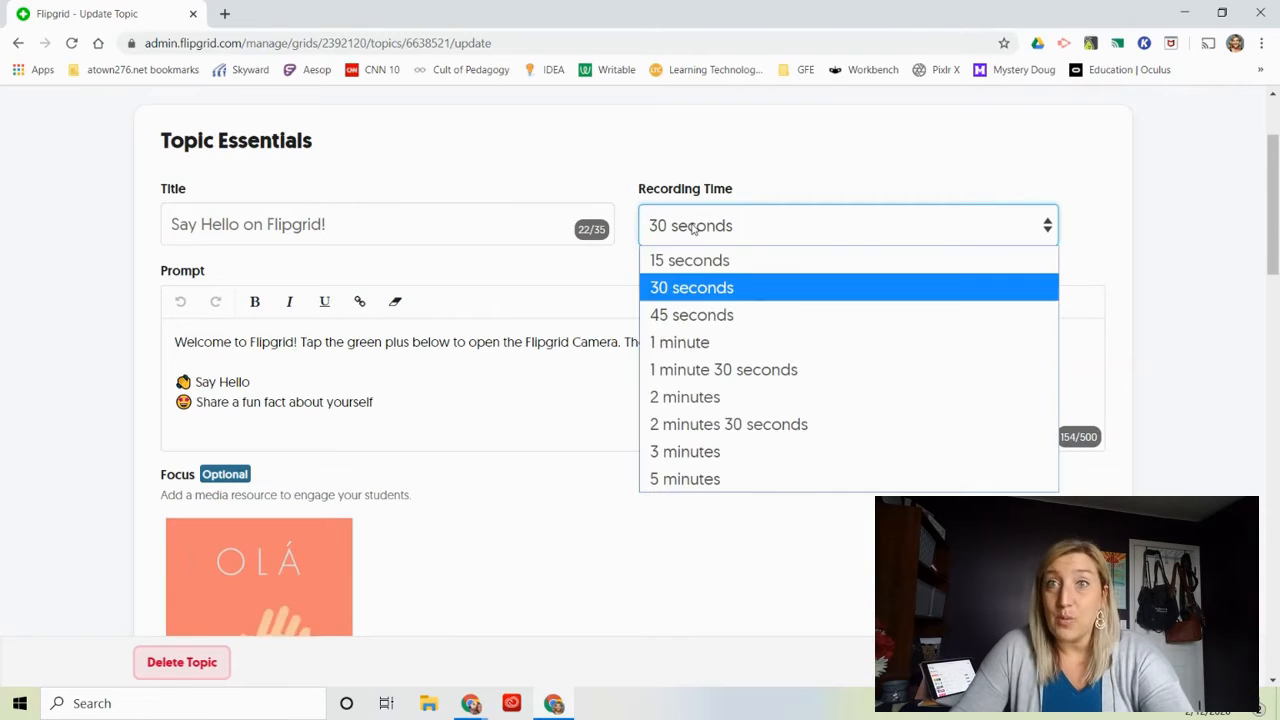
pyautogui.click(670, 260)
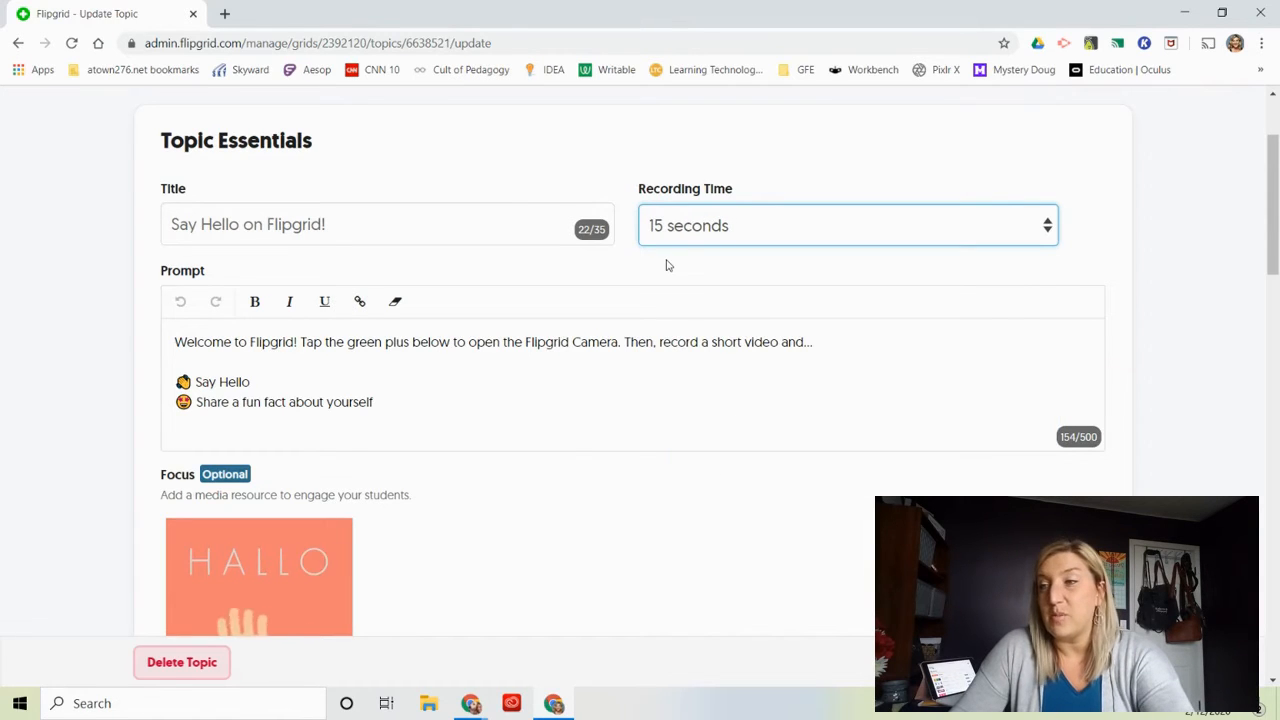
pyautogui.click(696, 237)
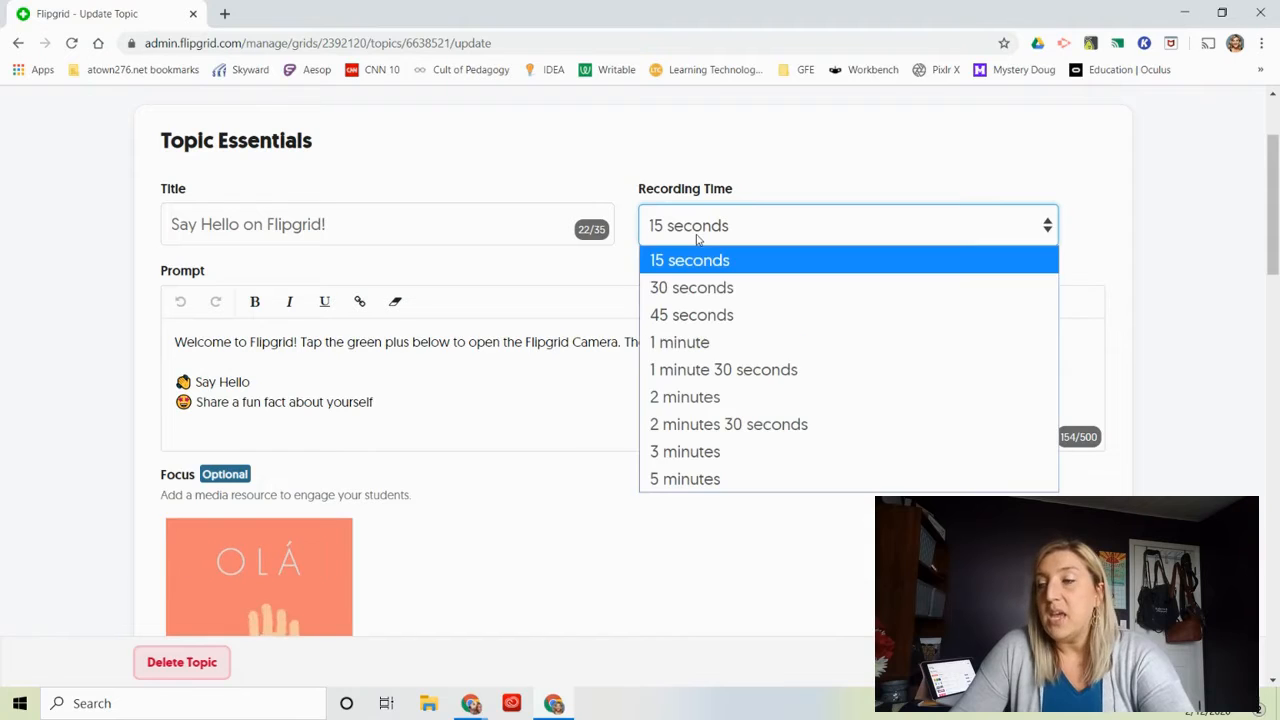
pyautogui.click(686, 289)
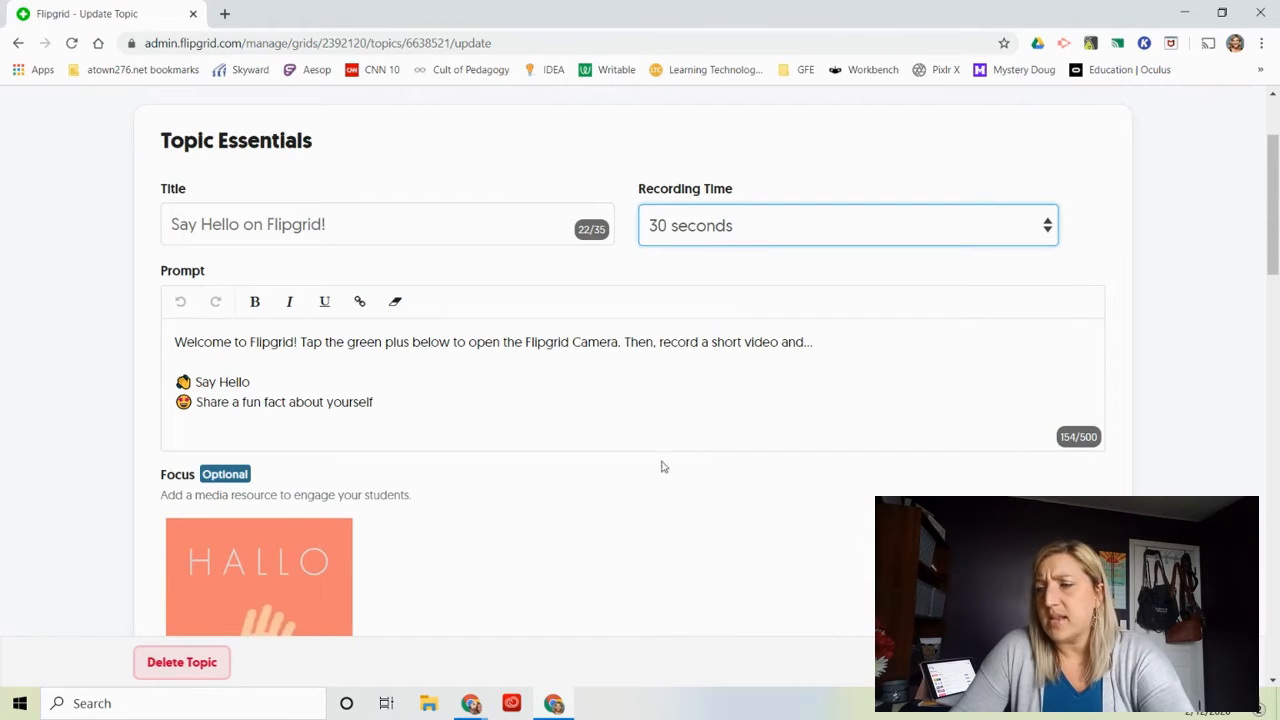
pyautogui.click(688, 225)
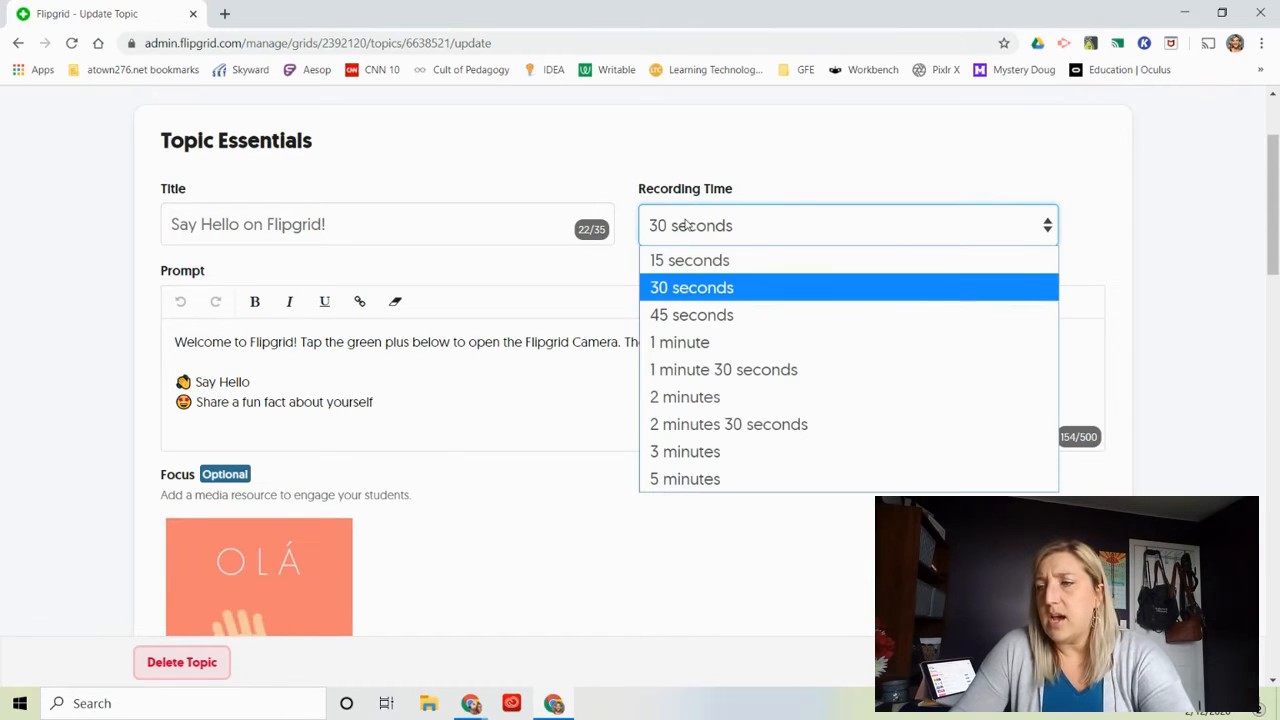
pyautogui.click(675, 293)
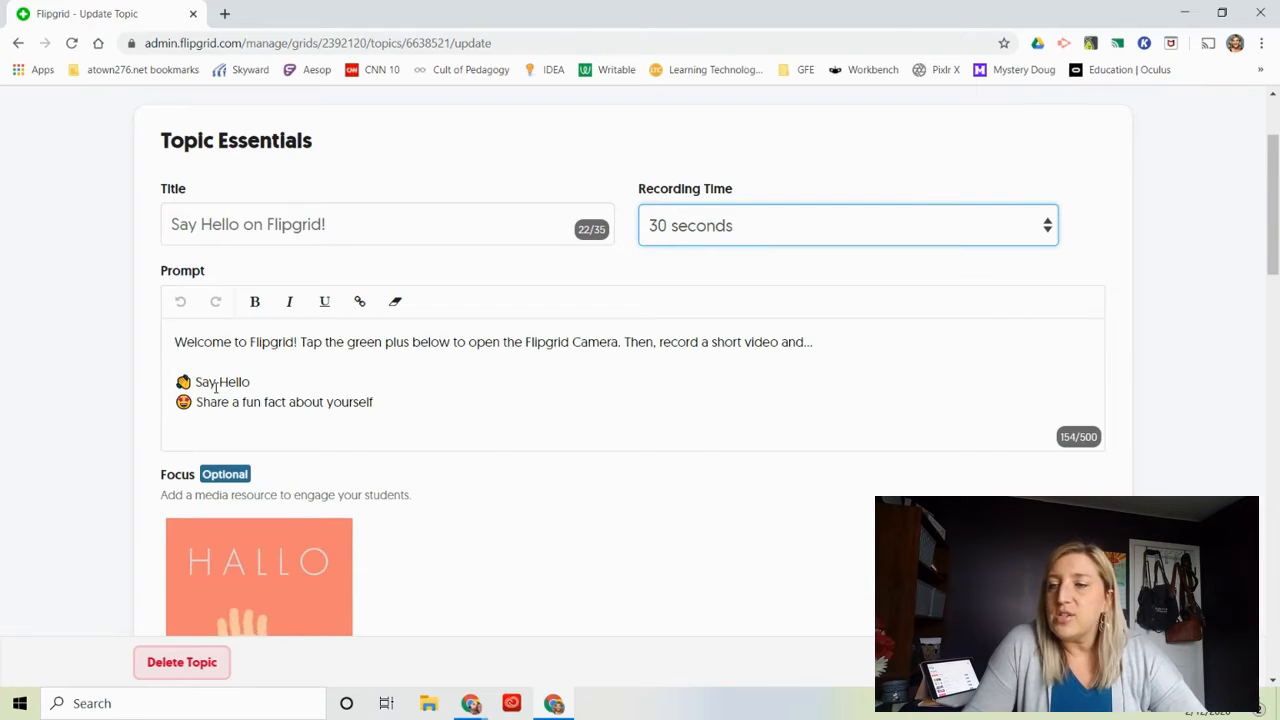
# Examine the topic's title, prompt, Focus media, Topic Tip and Topic Attachments settings.
pyautogui.scroll(1, 494, 463)
pyautogui.scroll(-2, 494, 463)
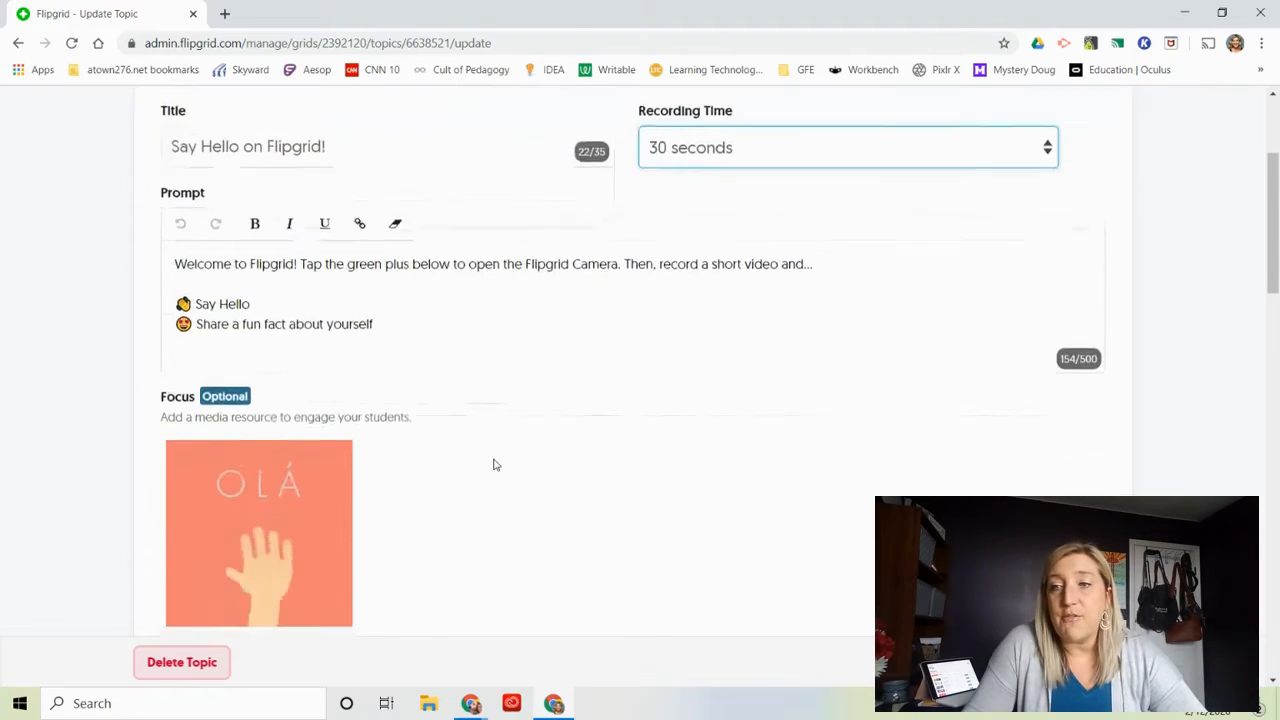
pyautogui.scroll(-3, 494, 463)
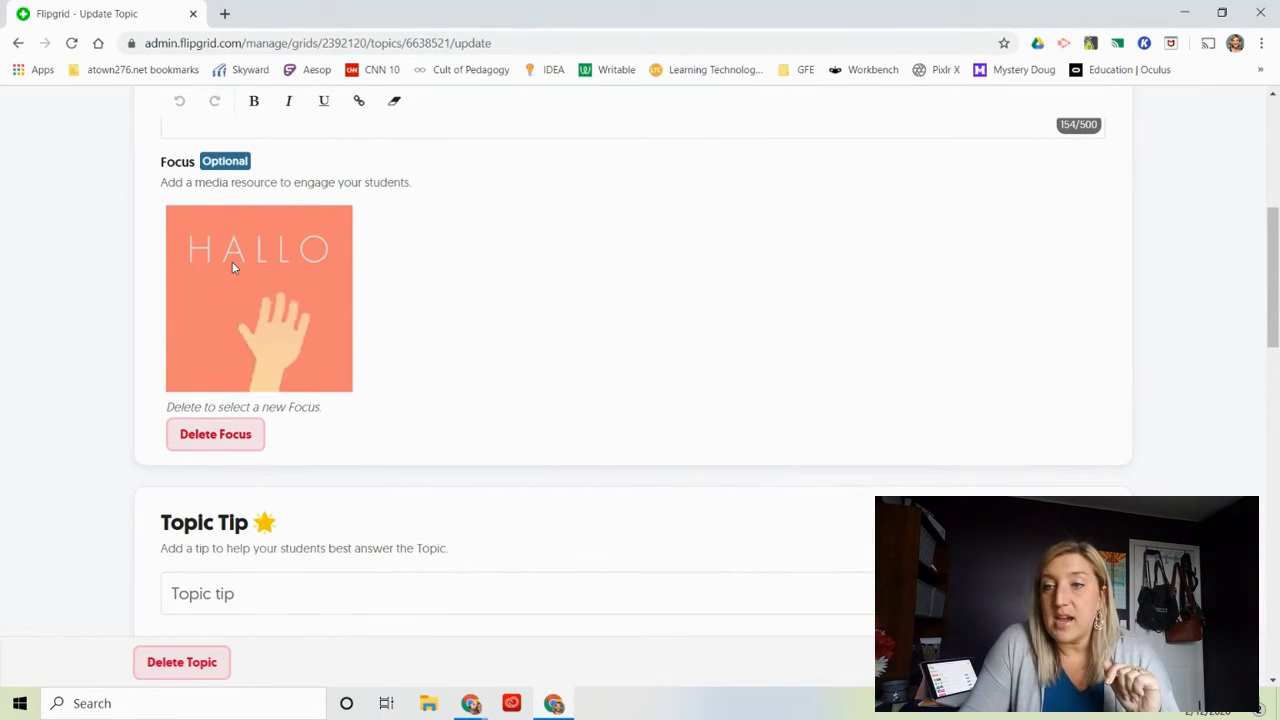
pyautogui.scroll(-1, 604, 328)
pyautogui.scroll(3, 604, 328)
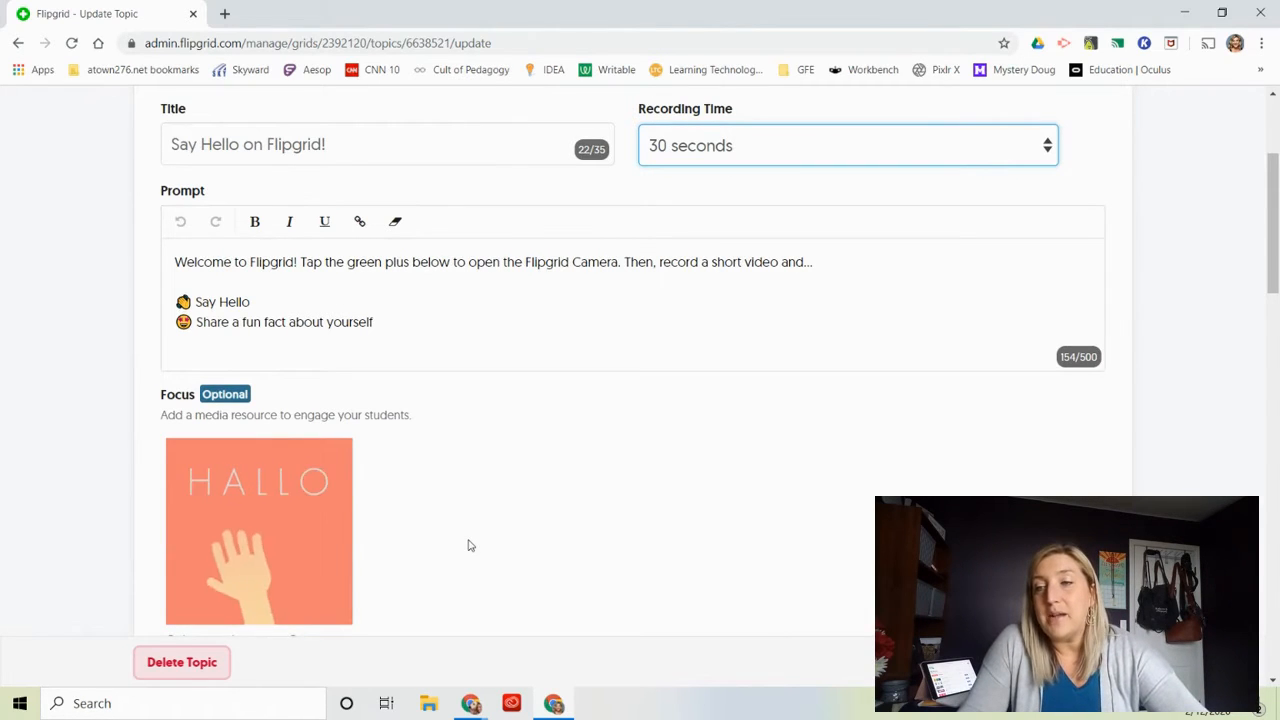
pyautogui.scroll(-1, 469, 543)
pyautogui.scroll(-1, 469, 545)
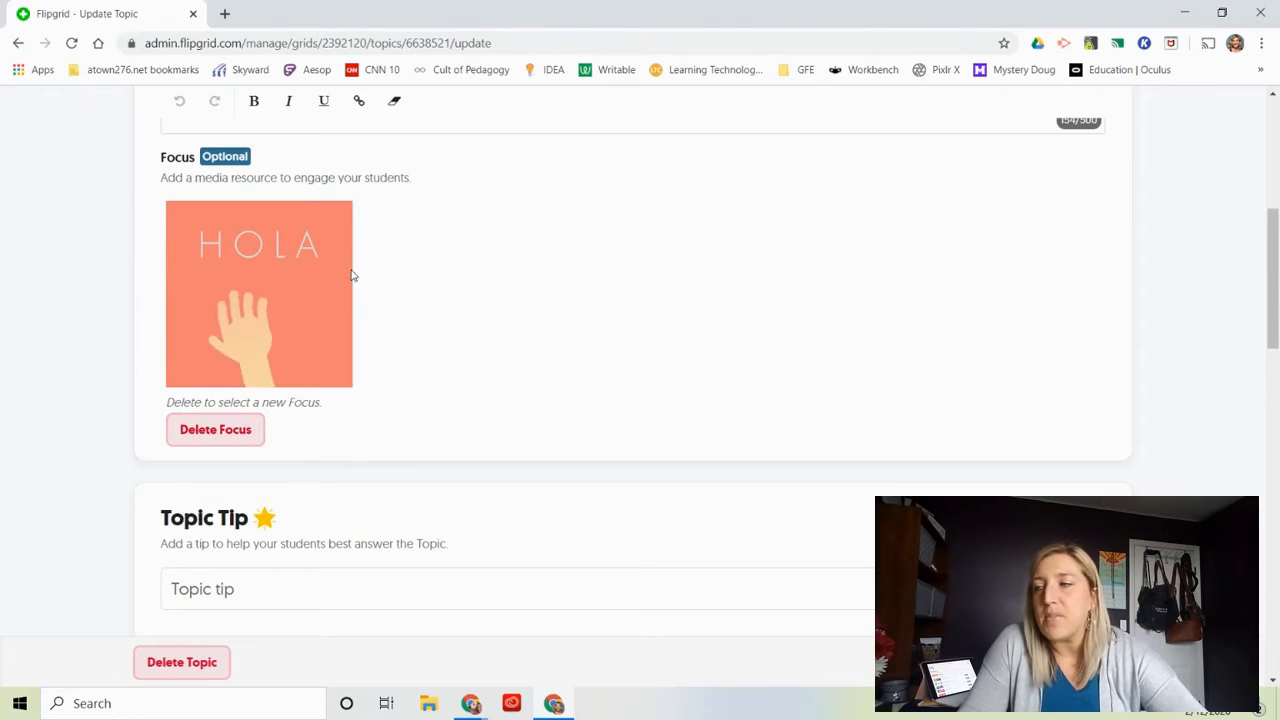
pyautogui.scroll(1, 351, 275)
pyautogui.scroll(-3, 351, 275)
pyautogui.scroll(-1, 351, 275)
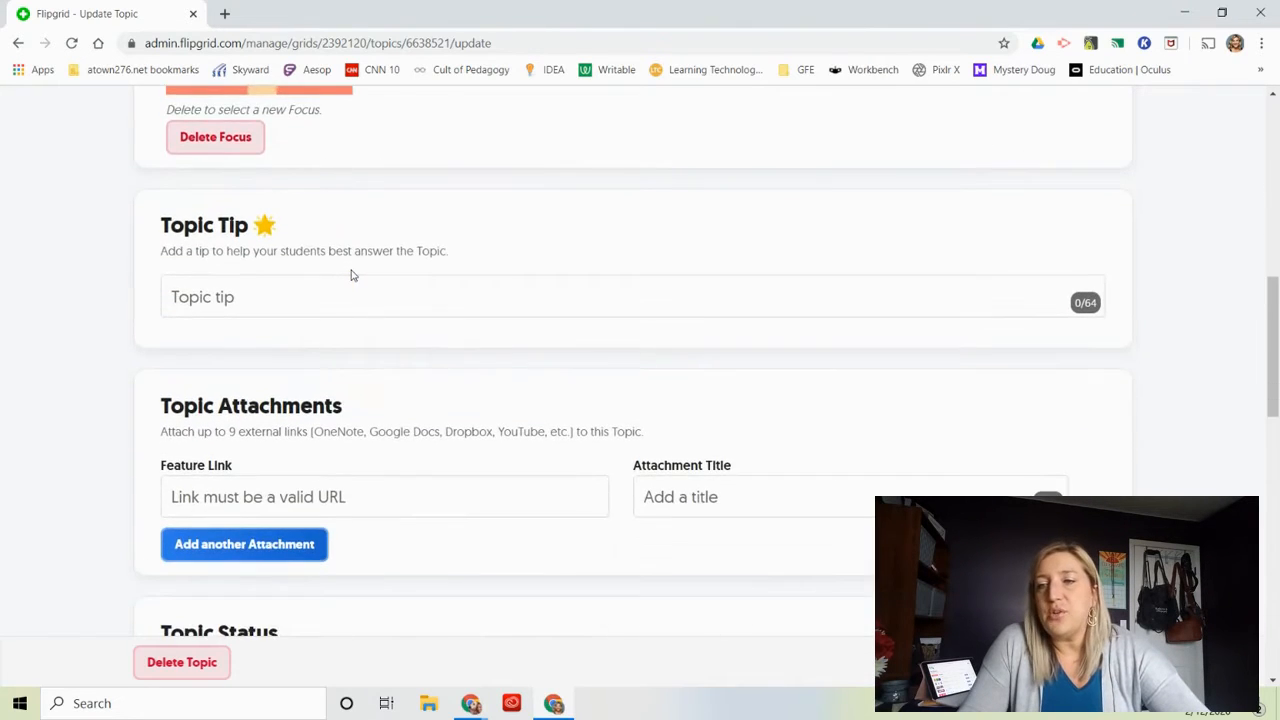
# Turn on Video Moderation in the topic's status settings.
pyautogui.scroll(-1, 351, 270)
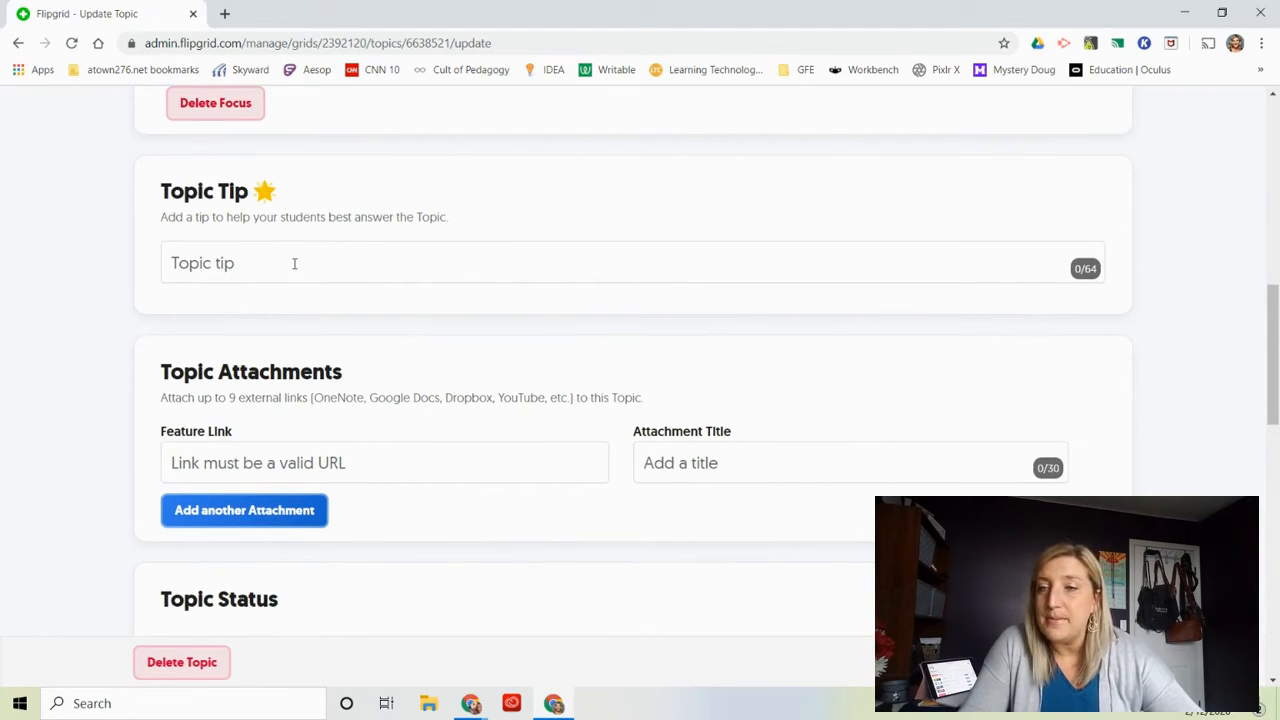
pyautogui.scroll(-2, 294, 265)
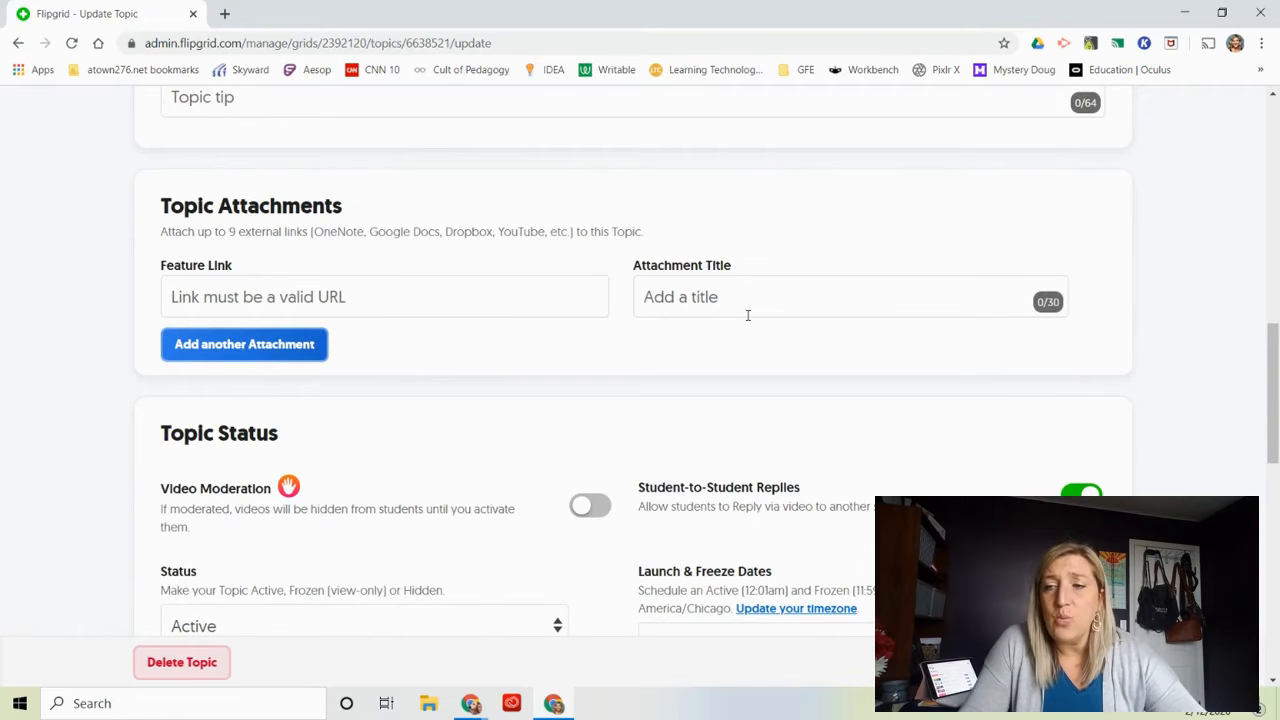
pyautogui.click(381, 300)
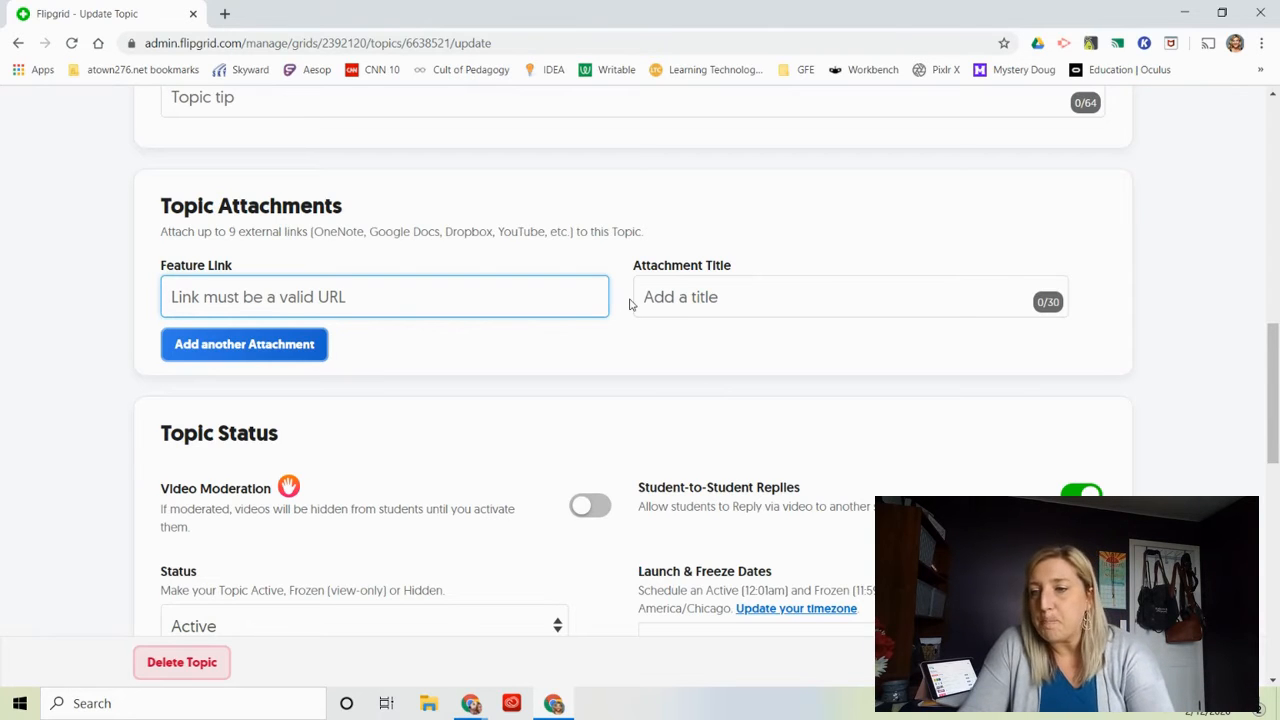
pyautogui.scroll(1, 630, 305)
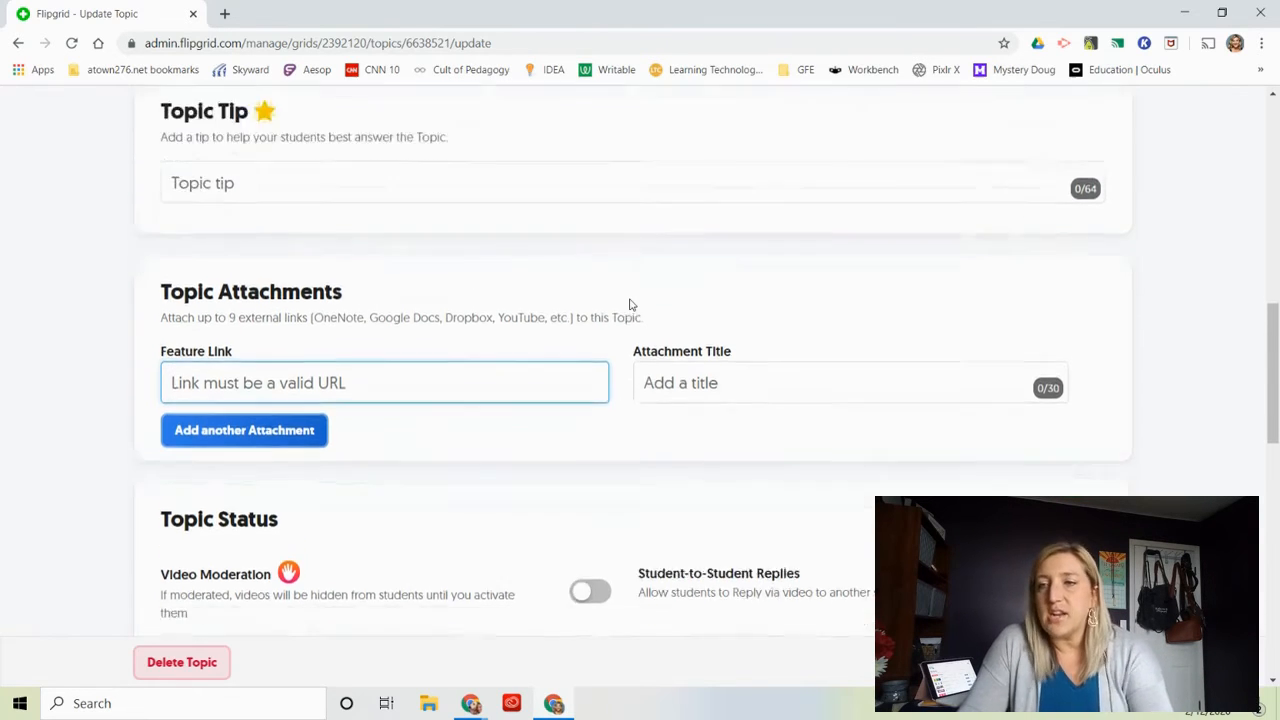
pyautogui.scroll(-3, 630, 305)
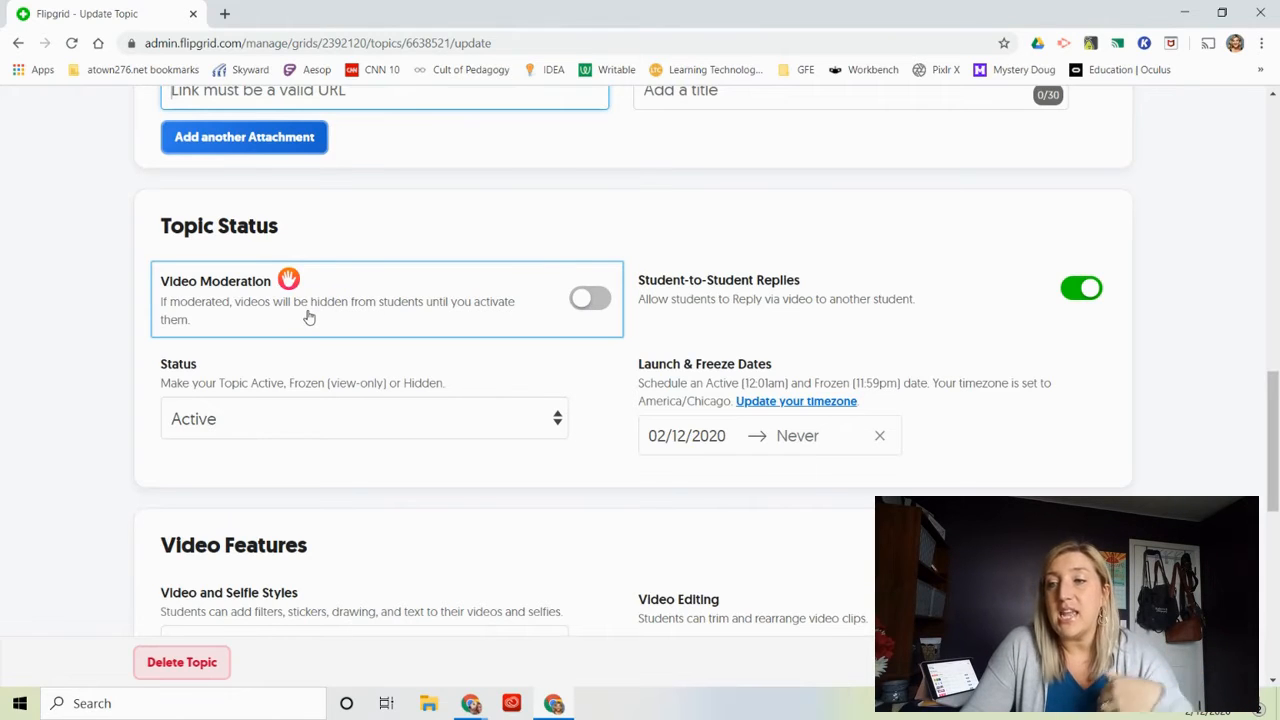
pyautogui.click(594, 306)
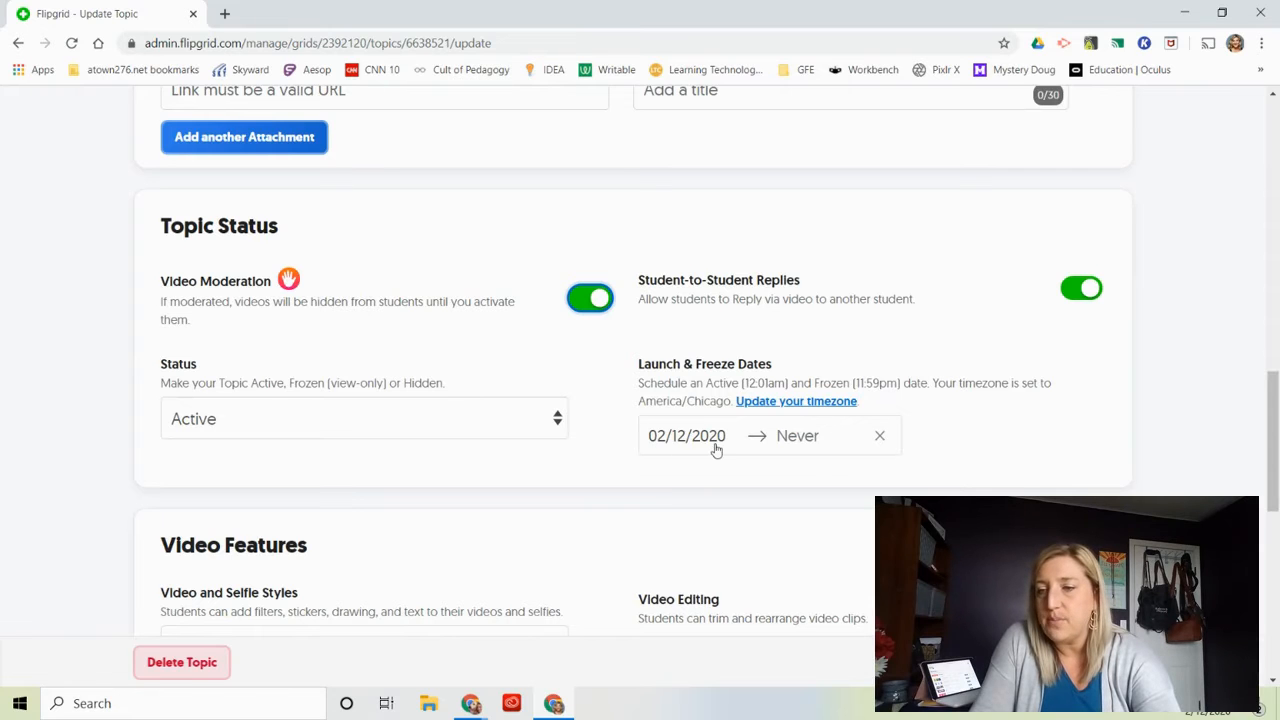
# Review the topic's Video Features, choose Custom Feedback and save the topic's changes.
pyautogui.scroll(-3, 716, 450)
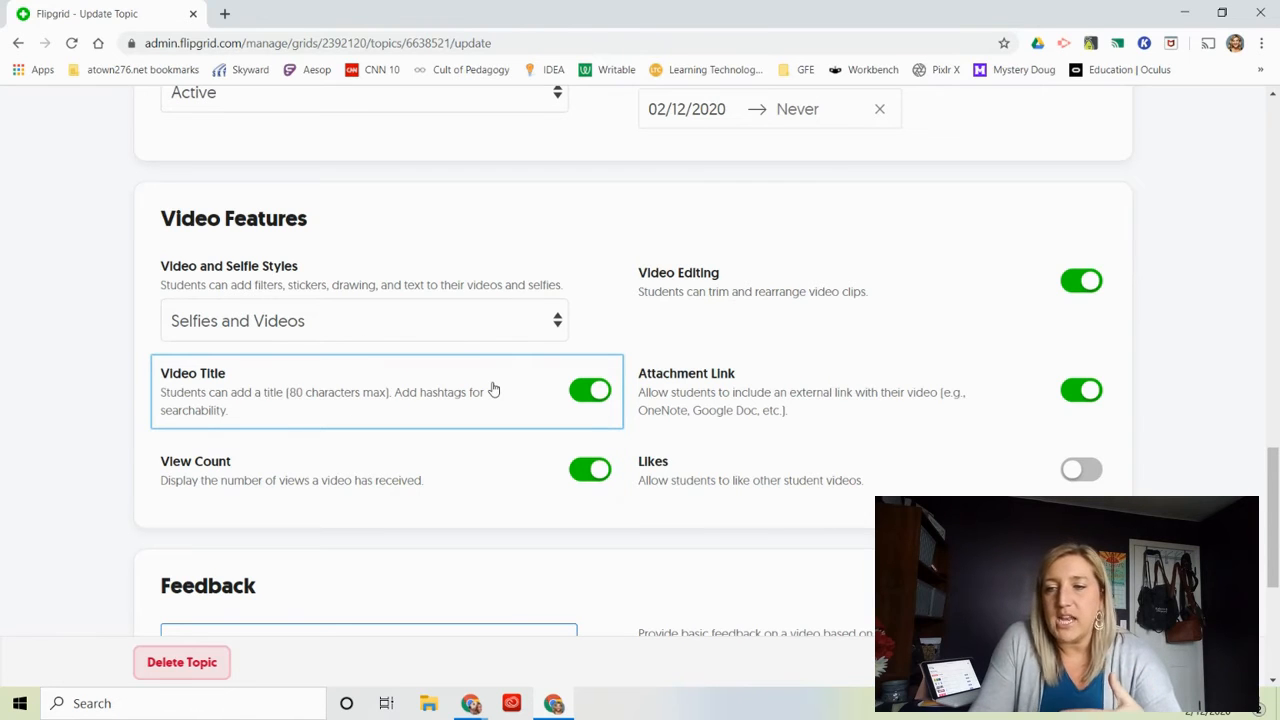
pyautogui.scroll(1, 493, 389)
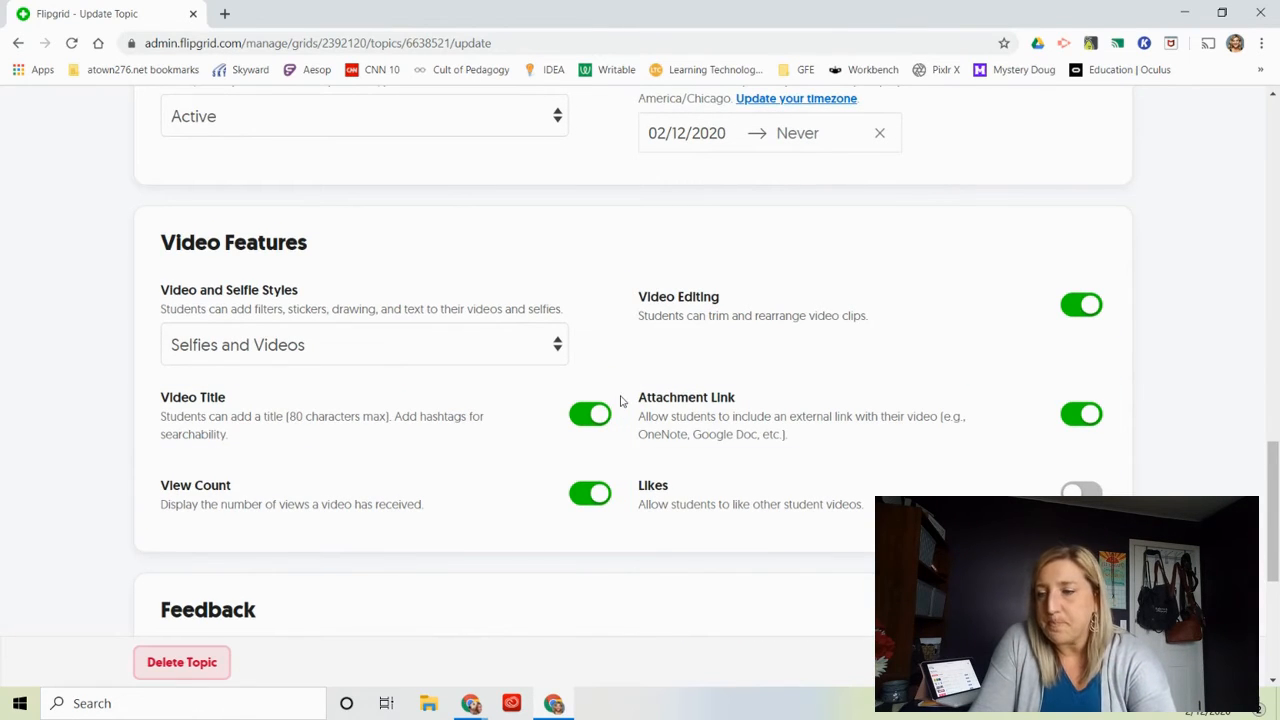
pyautogui.scroll(2, 620, 401)
pyautogui.scroll(-5, 620, 401)
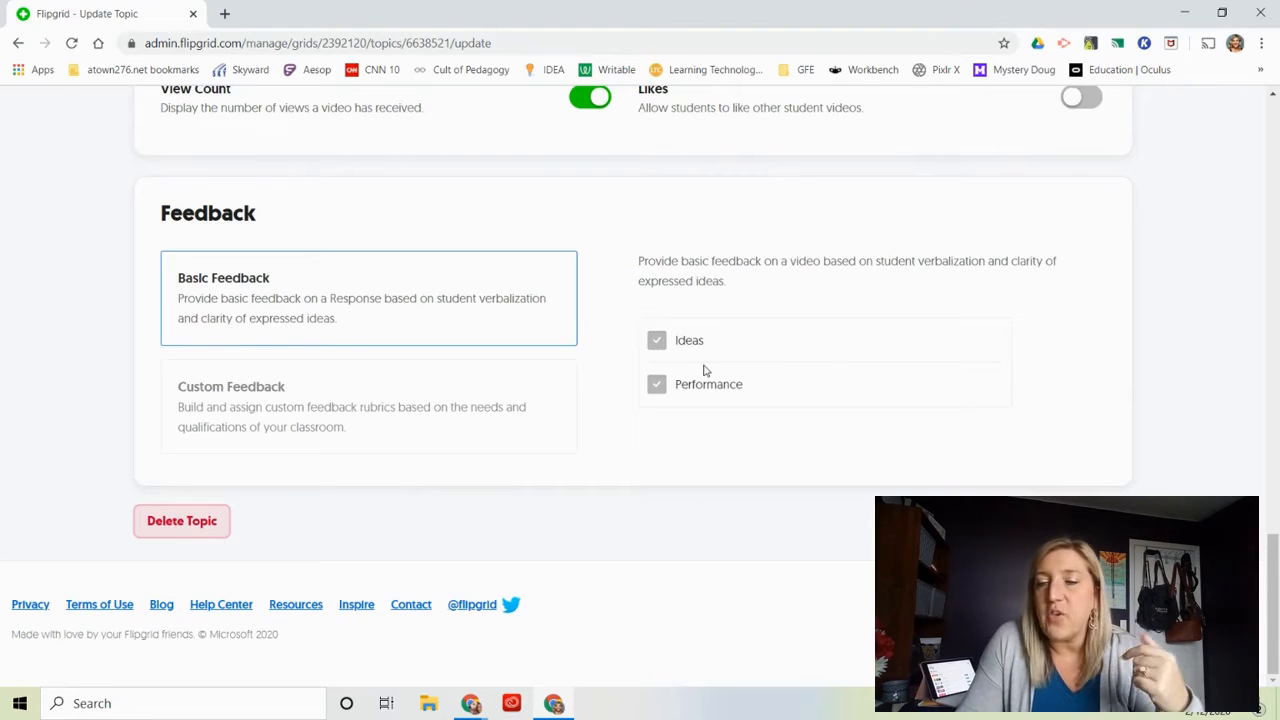
pyautogui.click(399, 403)
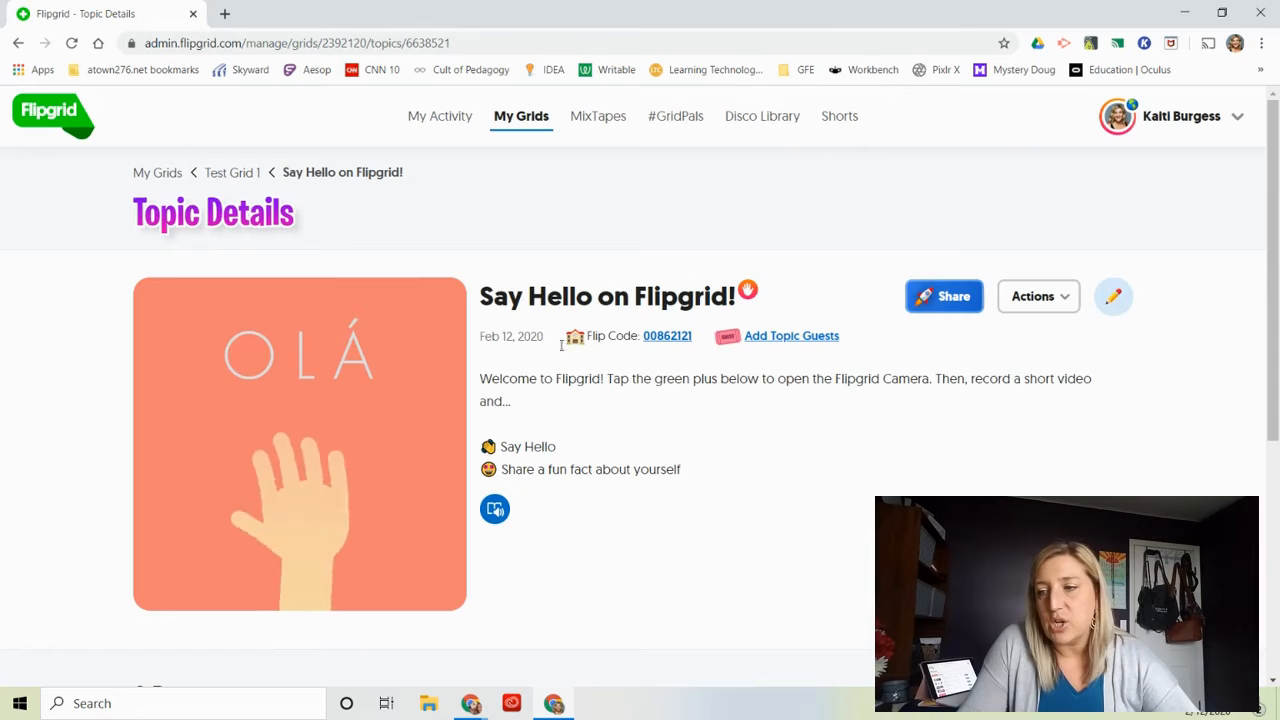
# Examine the topic's details page, including its Flip Code, prompt and responses section.
pyautogui.scroll(-4, 624, 530)
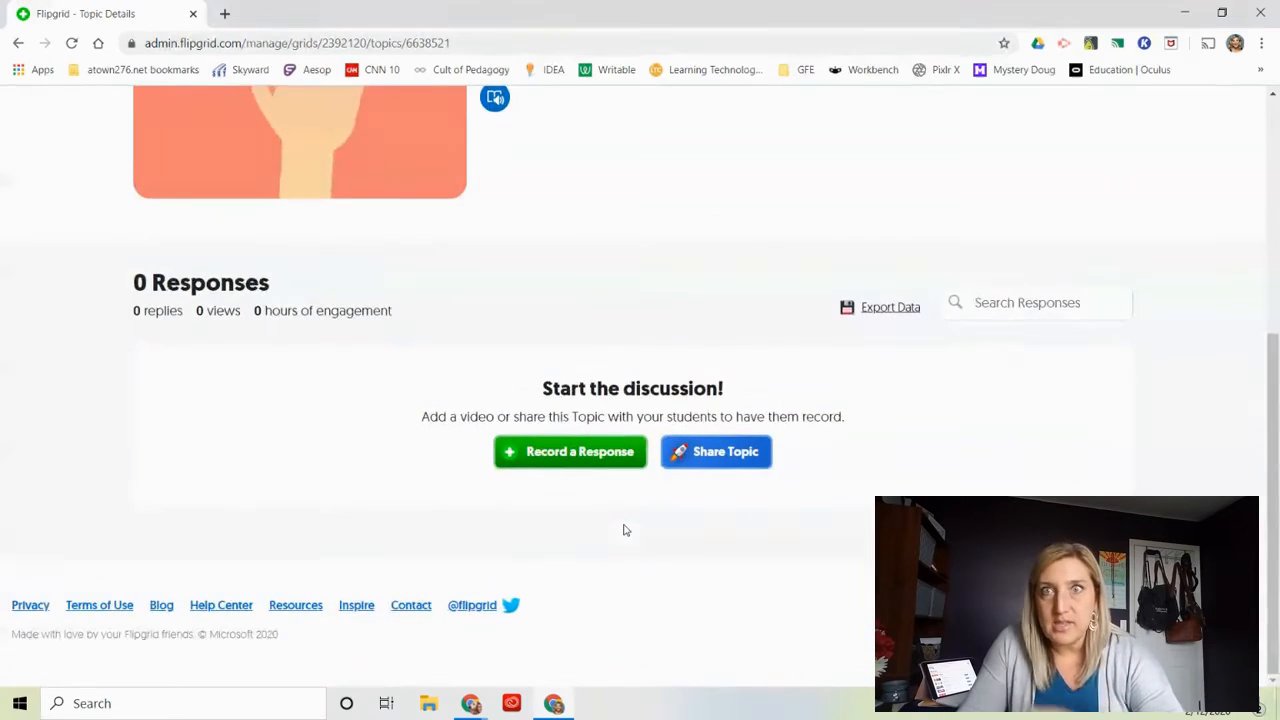
pyautogui.scroll(3, 624, 530)
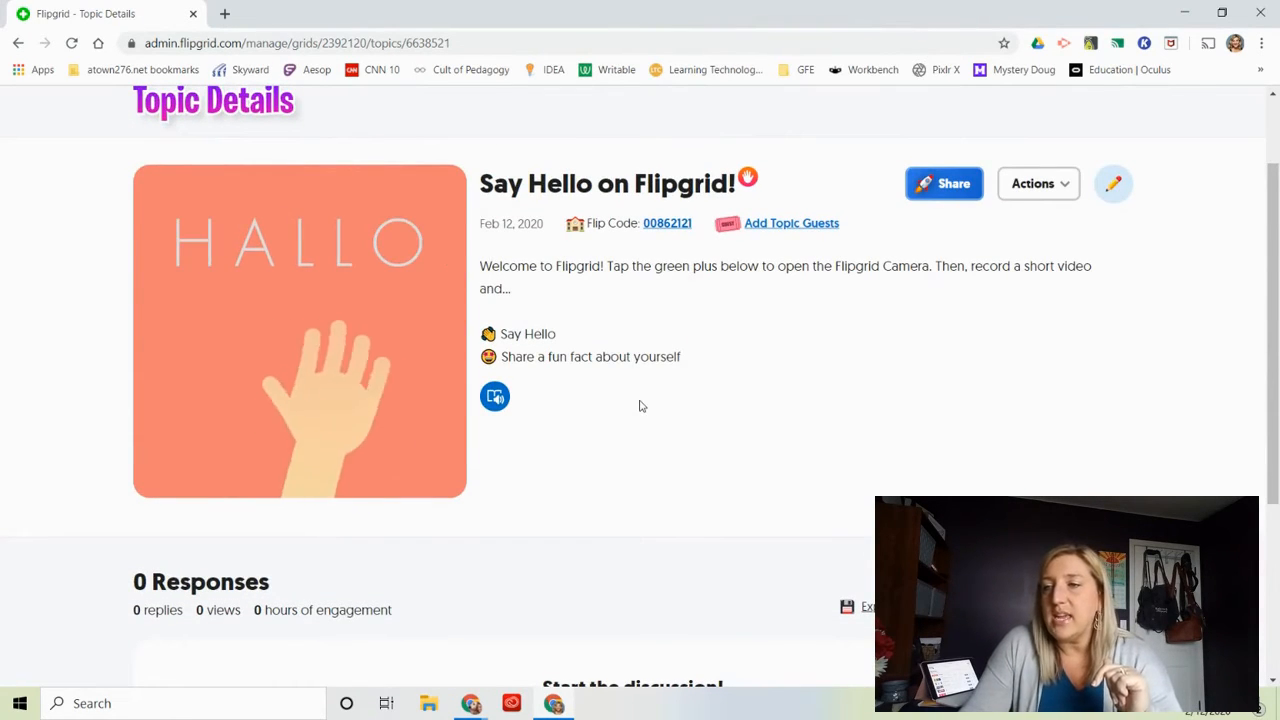
pyautogui.scroll(-1, 641, 405)
pyautogui.scroll(-1, 641, 405)
pyautogui.scroll(2, 641, 405)
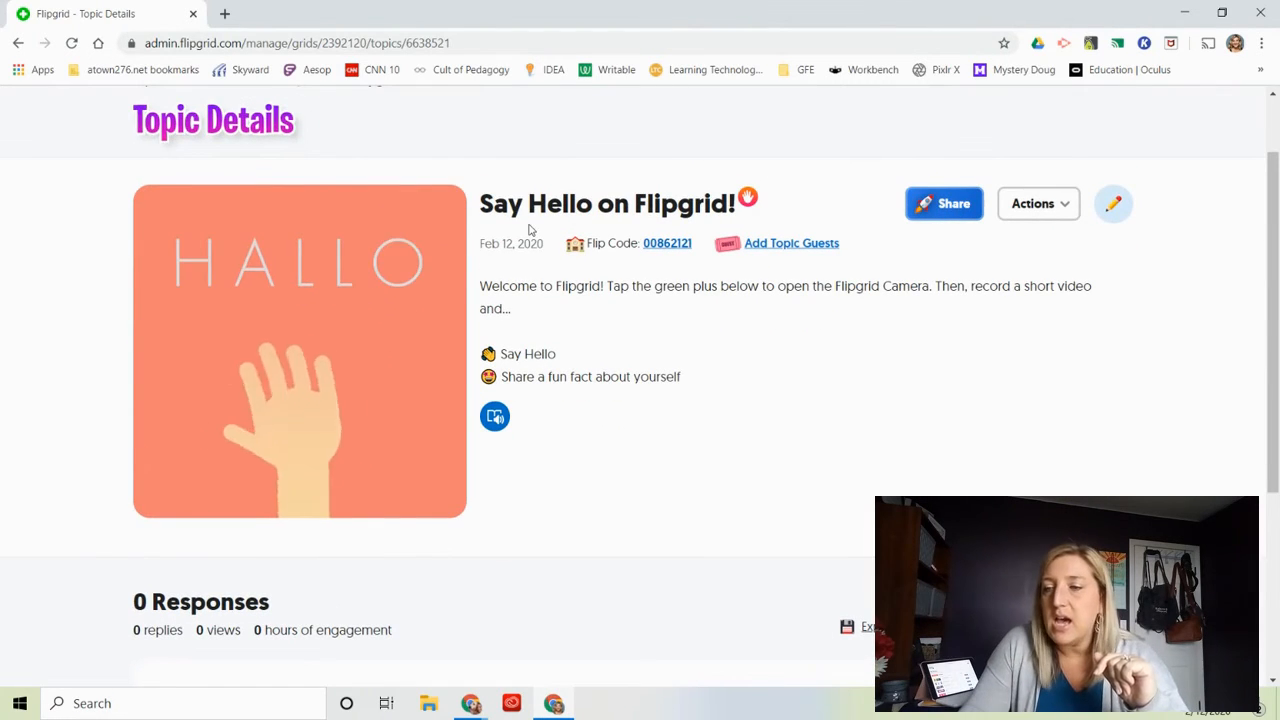
pyautogui.scroll(-3, 527, 234)
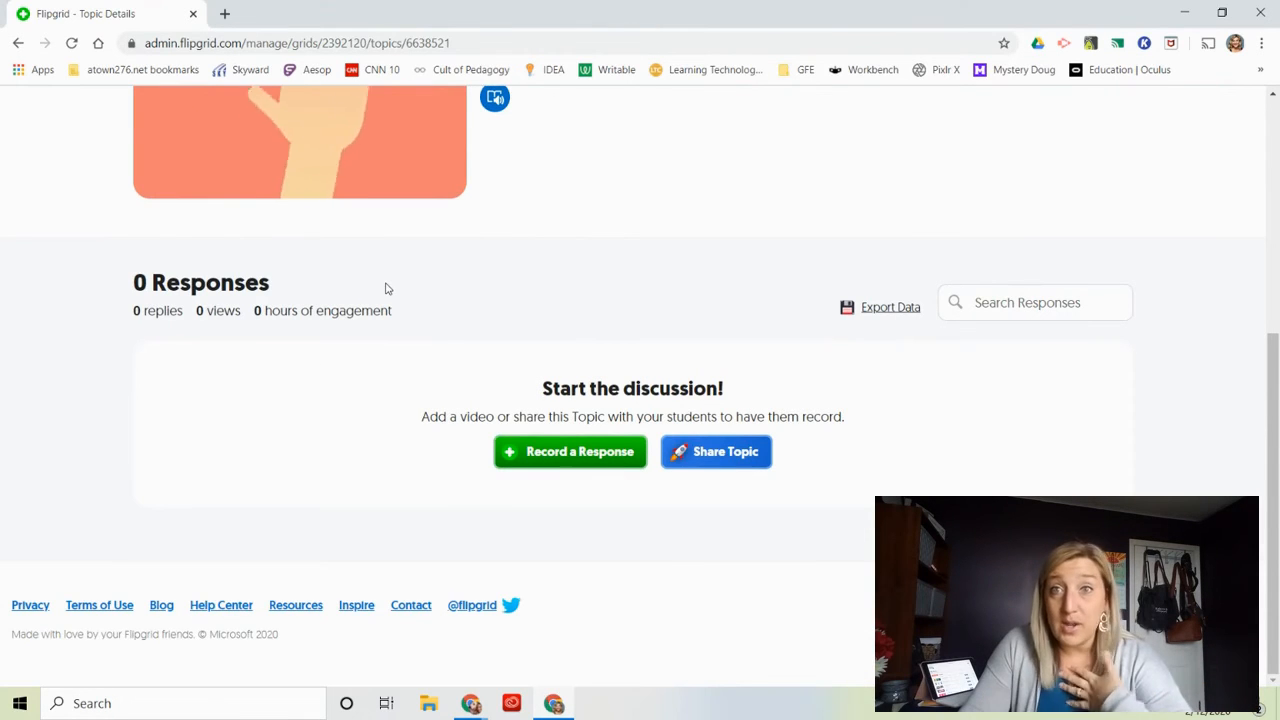
pyautogui.scroll(1, 387, 288)
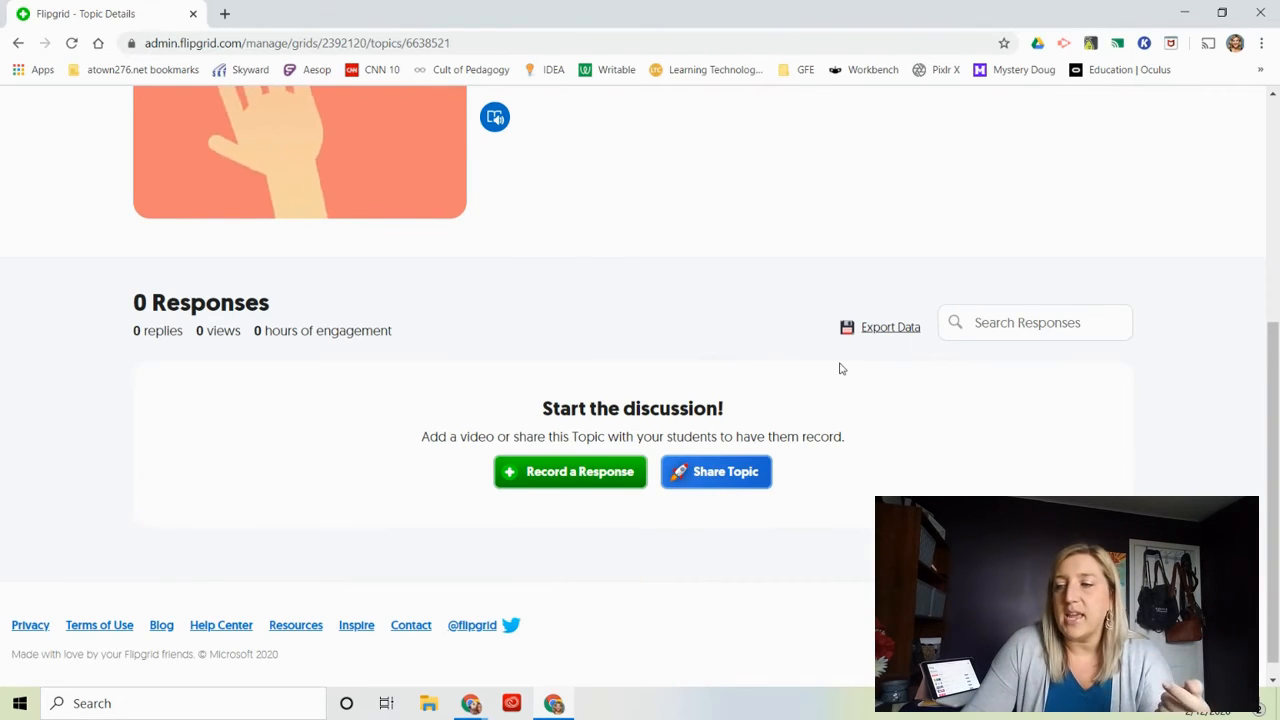
# View the topic's sharing options for students and close them again.
pyautogui.scroll(-1, 840, 369)
pyautogui.scroll(1, 838, 367)
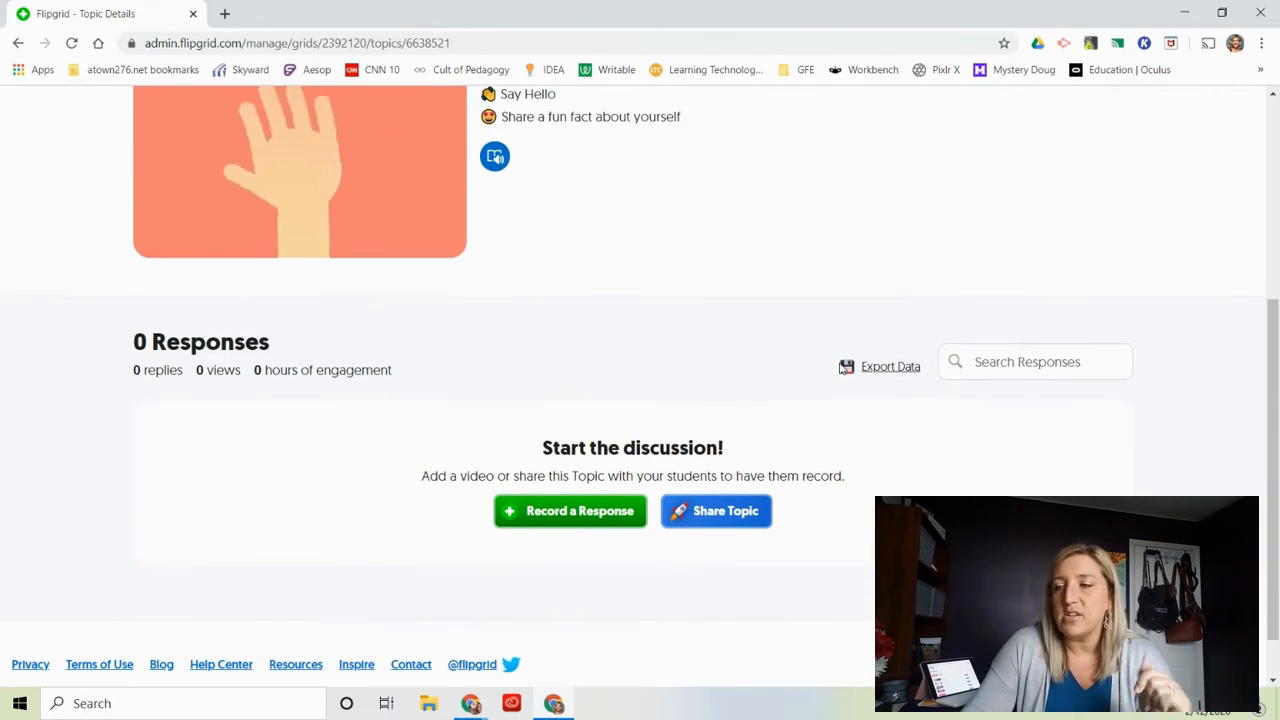
pyautogui.click(694, 522)
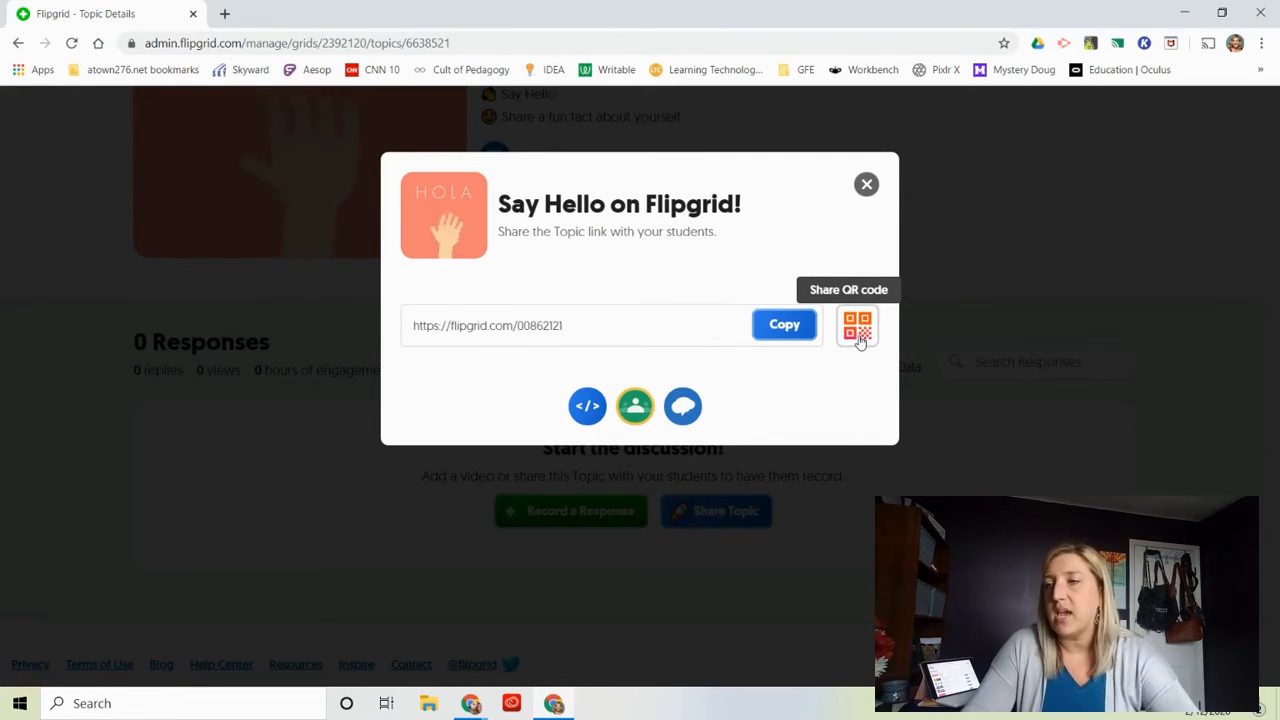
pyautogui.click(867, 186)
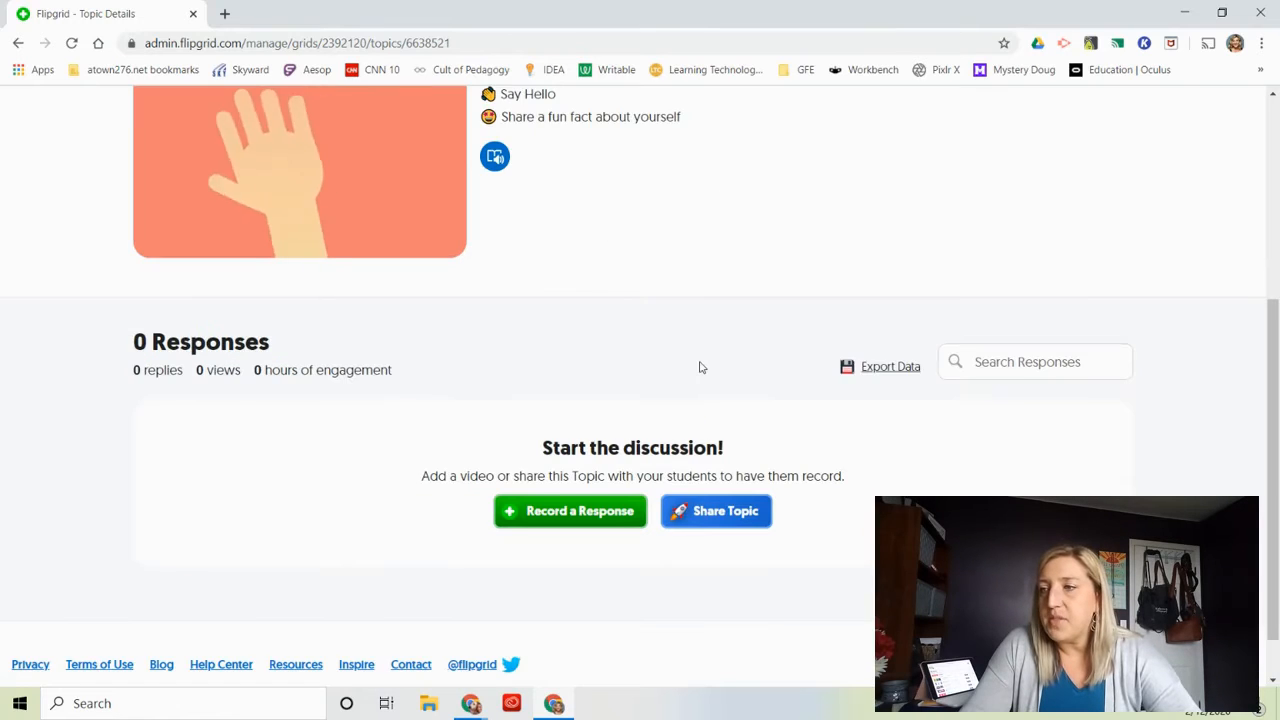
# Open the topic as a student through its Flip Code and log in with the school Google account.
pyautogui.scroll(-2, 700, 366)
pyautogui.scroll(4, 700, 366)
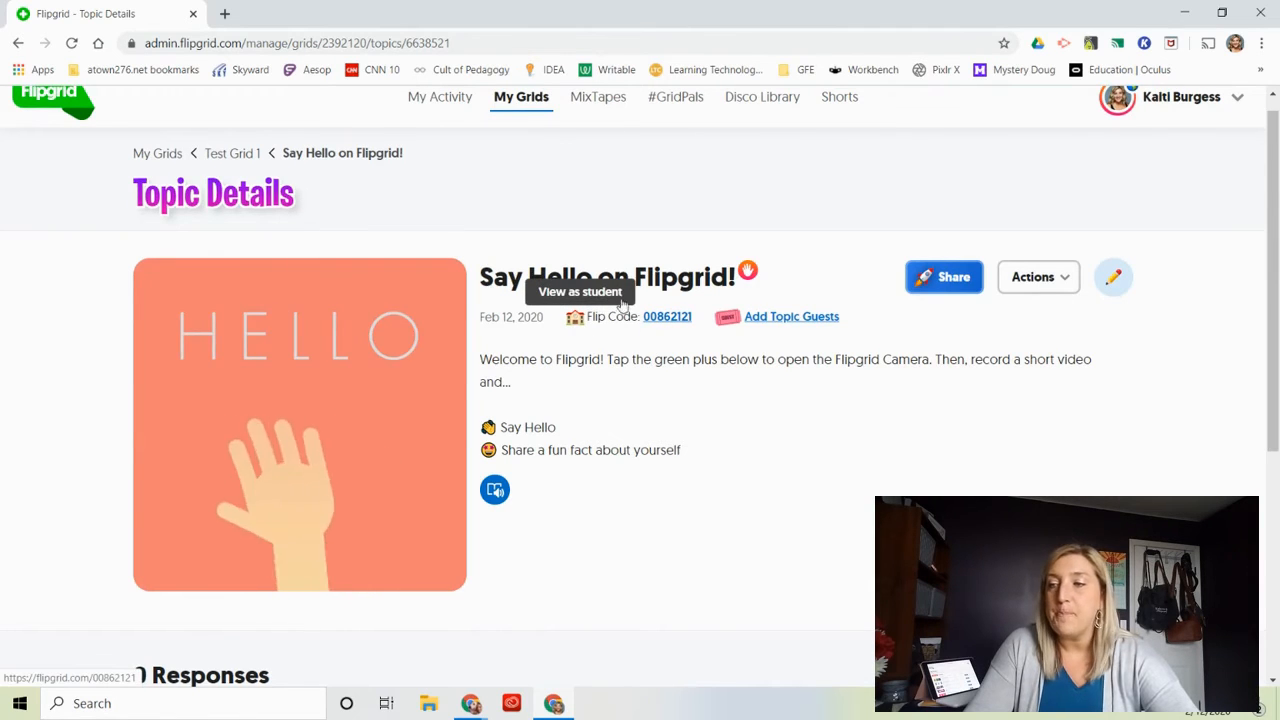
pyautogui.click(665, 319)
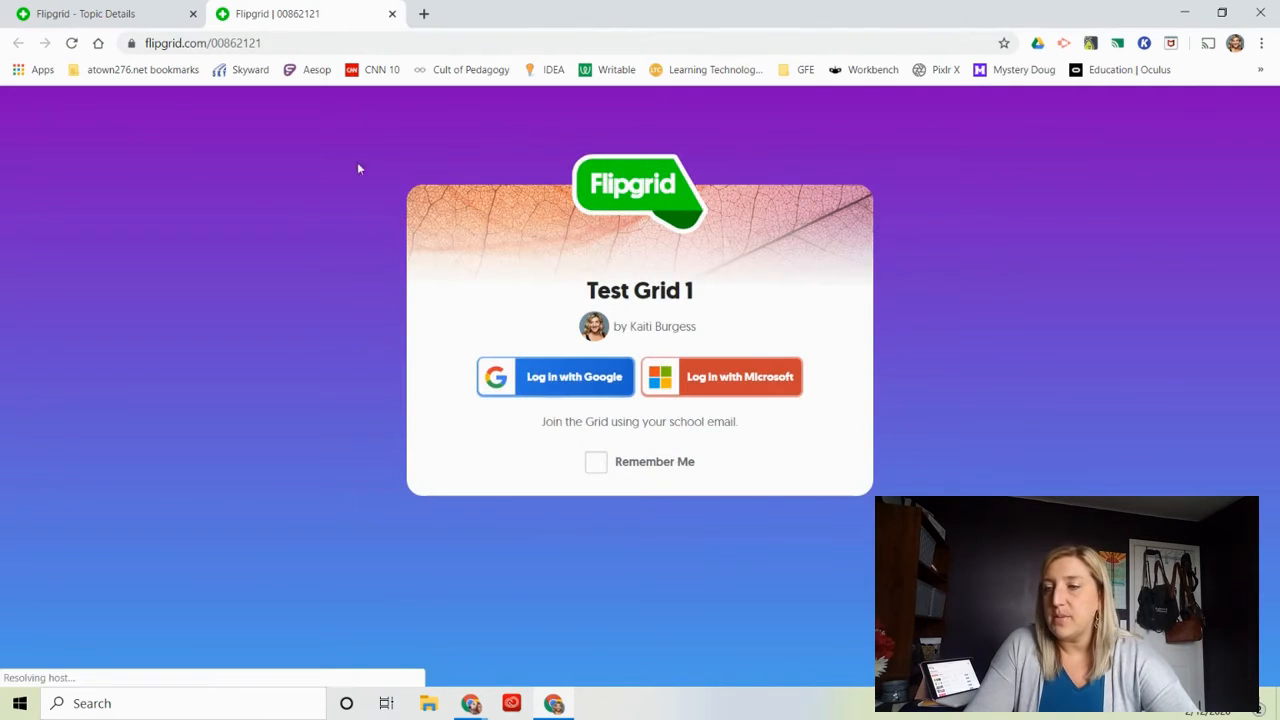
pyautogui.click(545, 378)
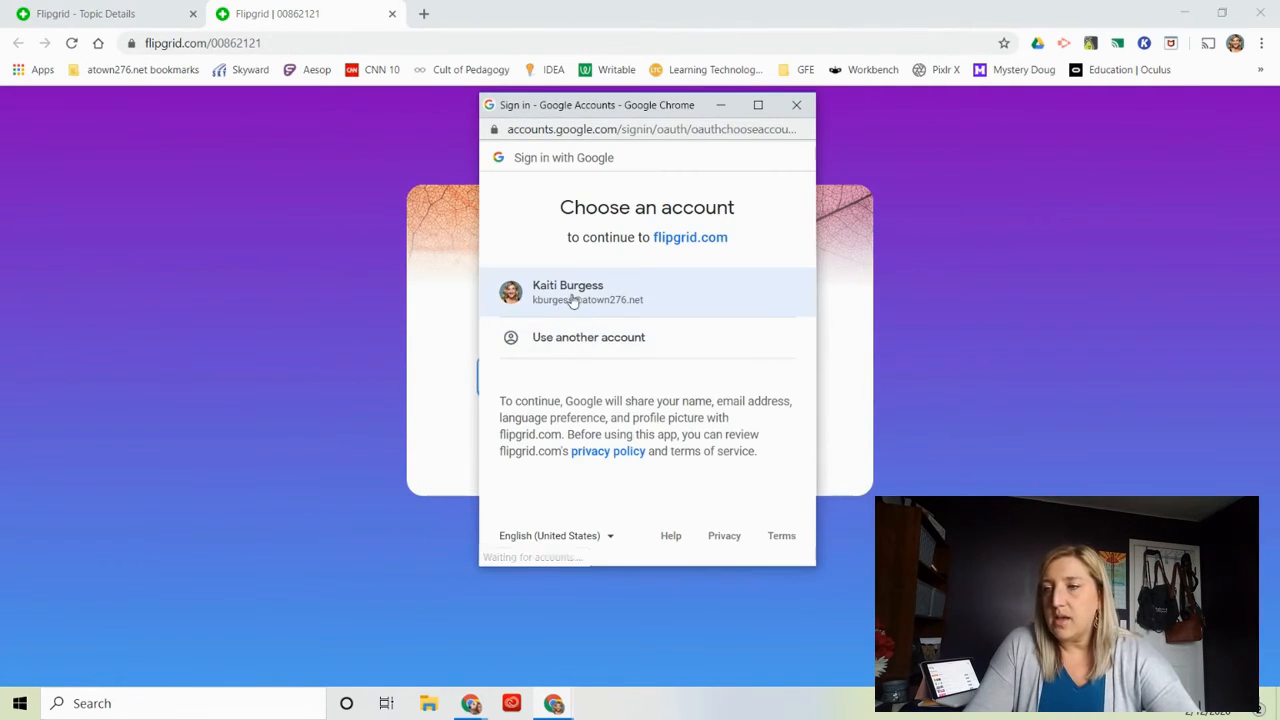
pyautogui.click(573, 300)
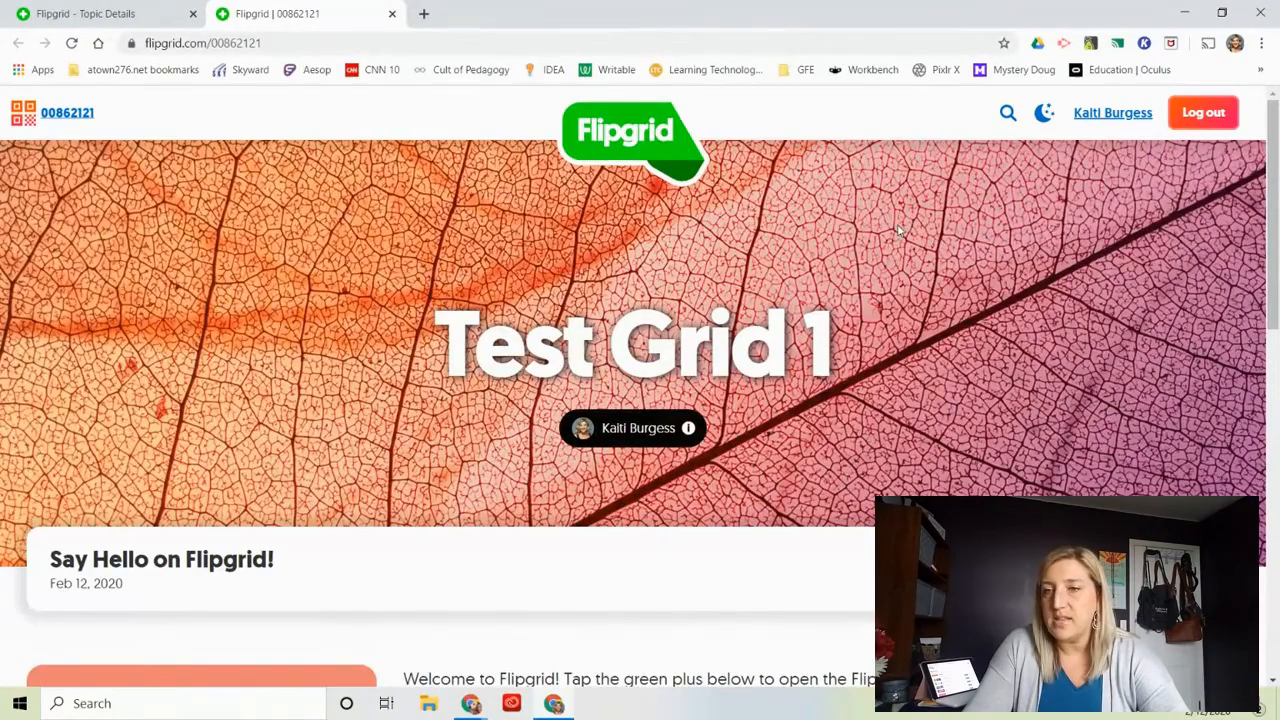
# Look over the student view of the topic, start a video response and allow microphone and camera access.
pyautogui.scroll(-3, 898, 230)
pyautogui.scroll(1, 898, 230)
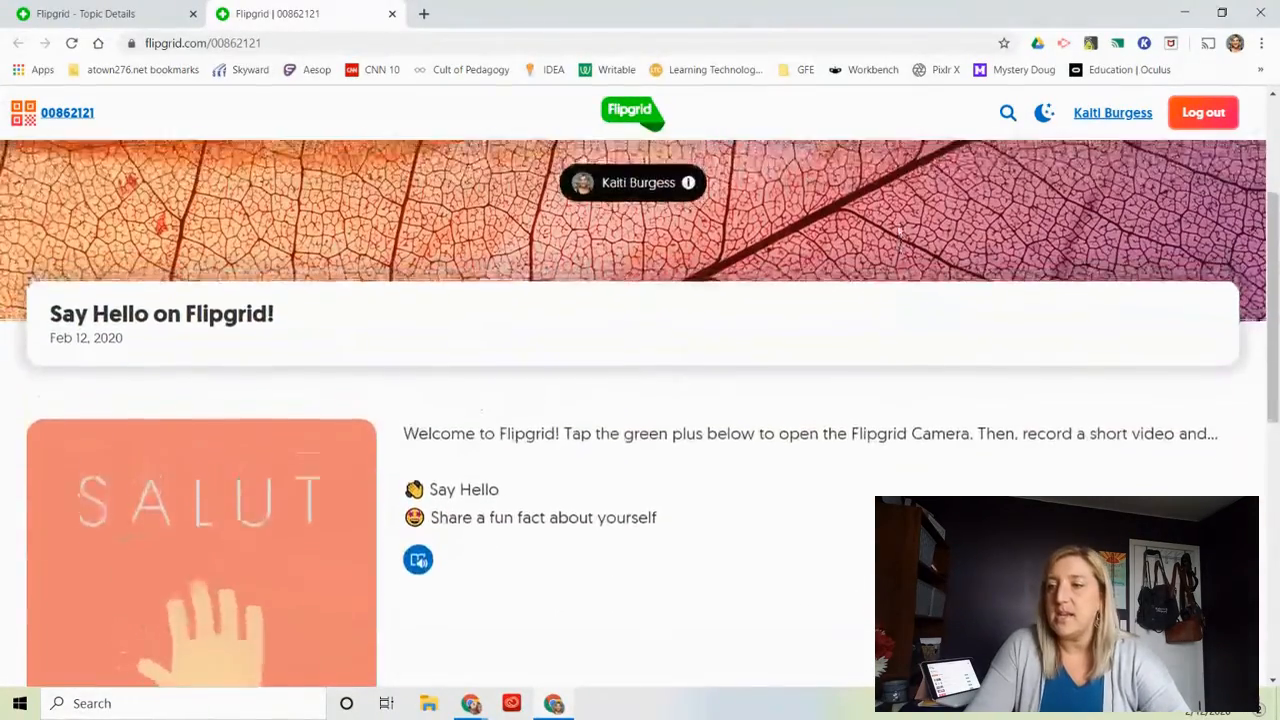
pyautogui.scroll(3, 898, 232)
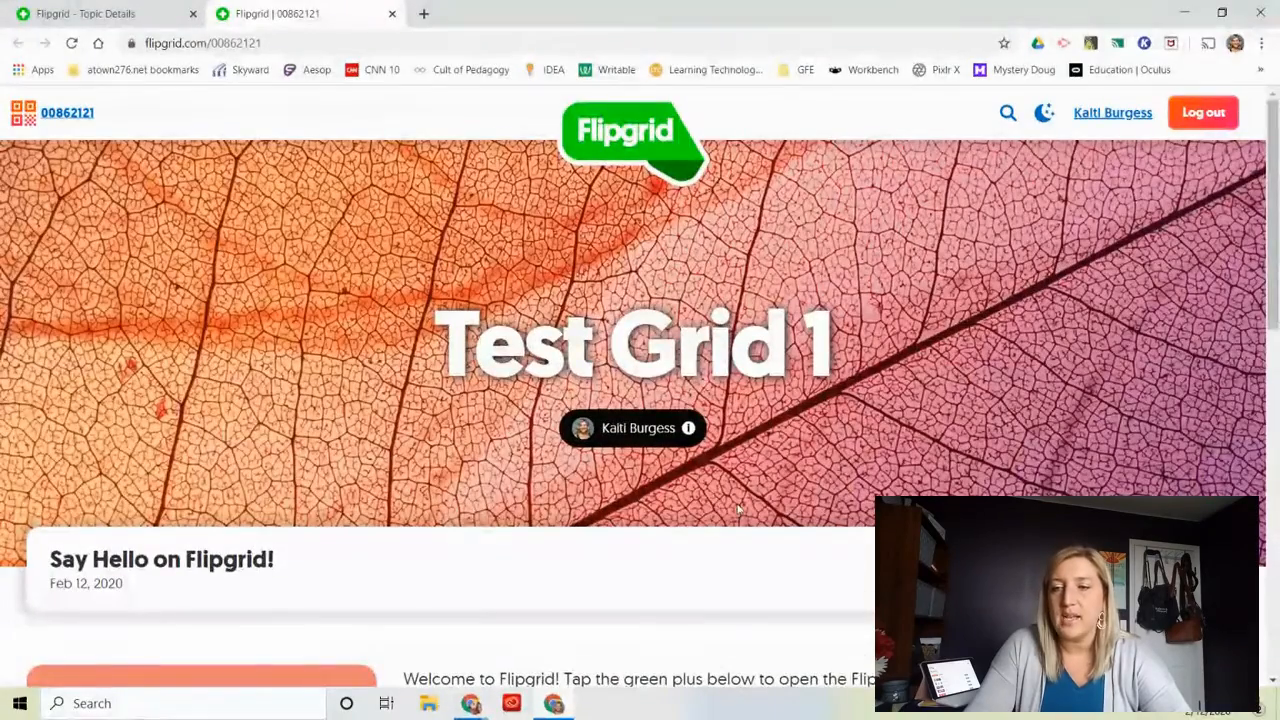
pyautogui.scroll(-5, 314, 576)
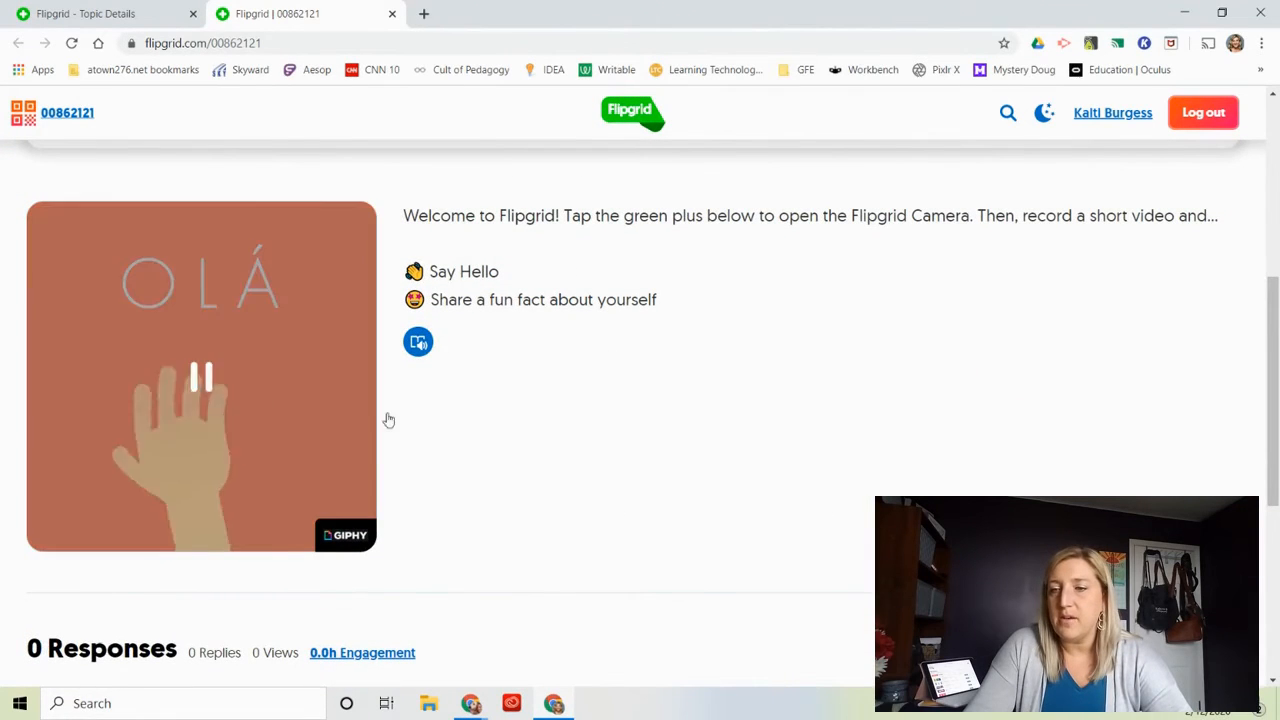
pyautogui.scroll(-5, 530, 477)
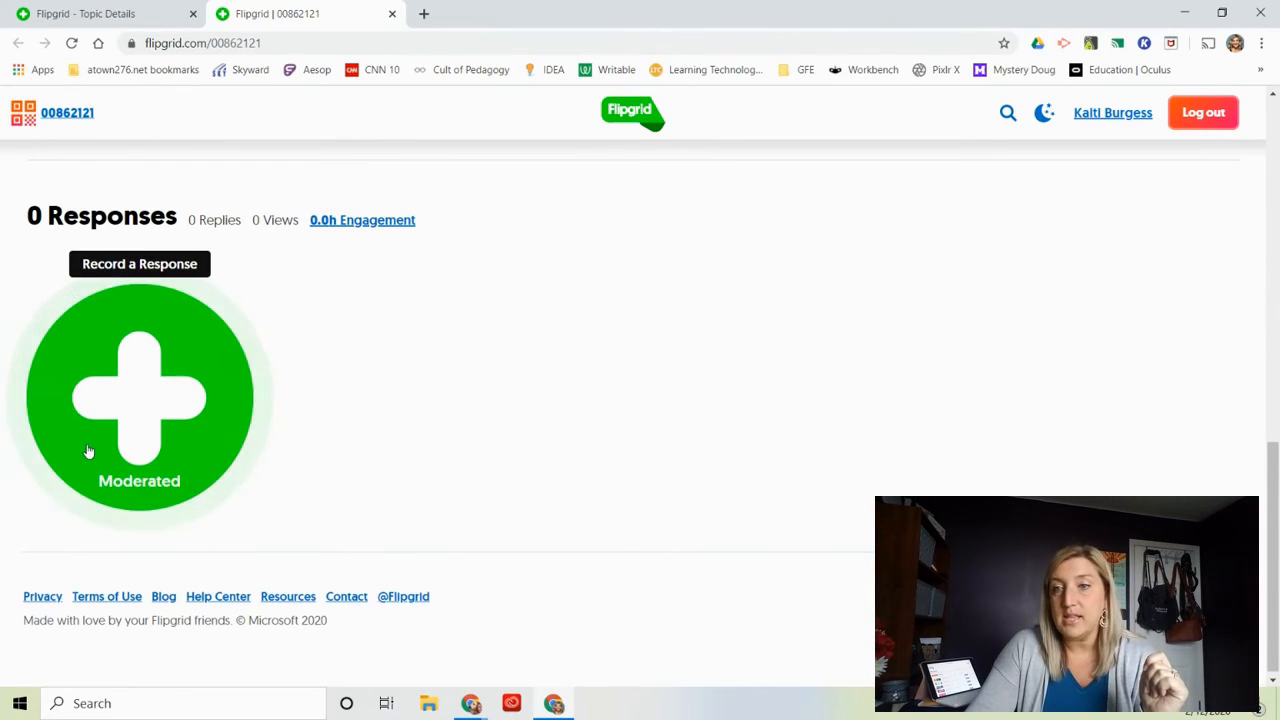
pyautogui.click(67, 343)
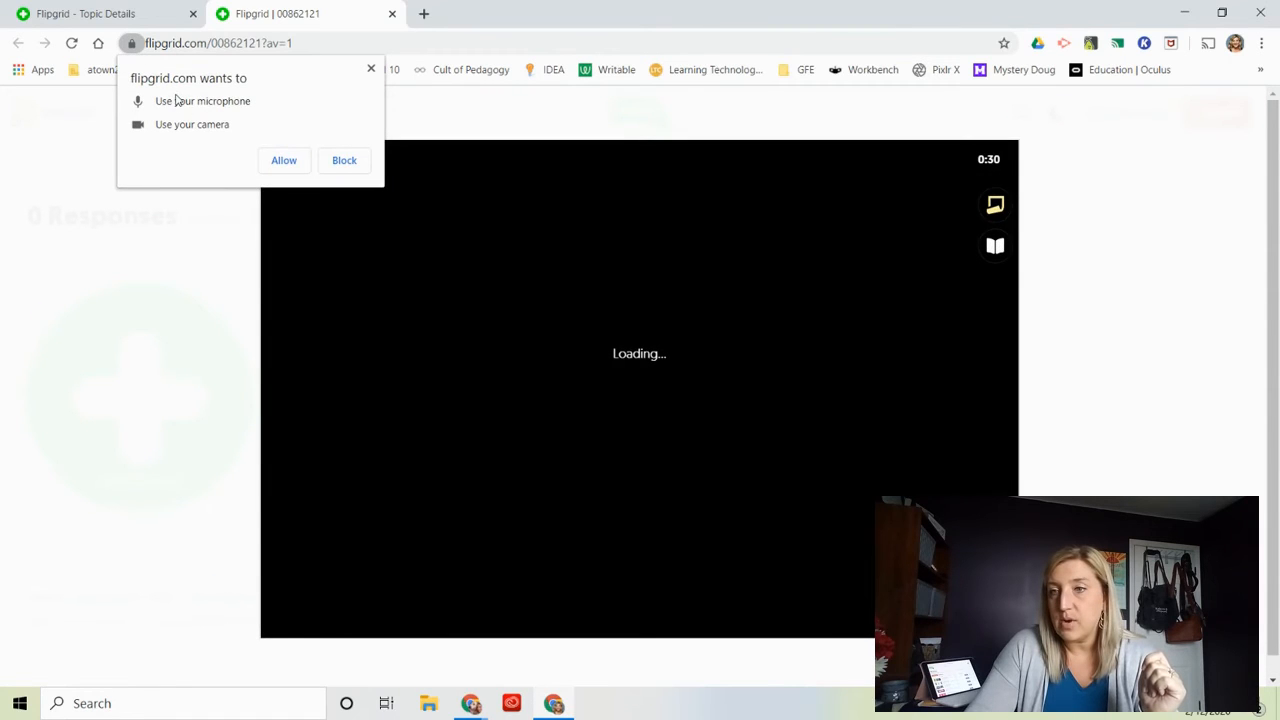
pyautogui.click(276, 163)
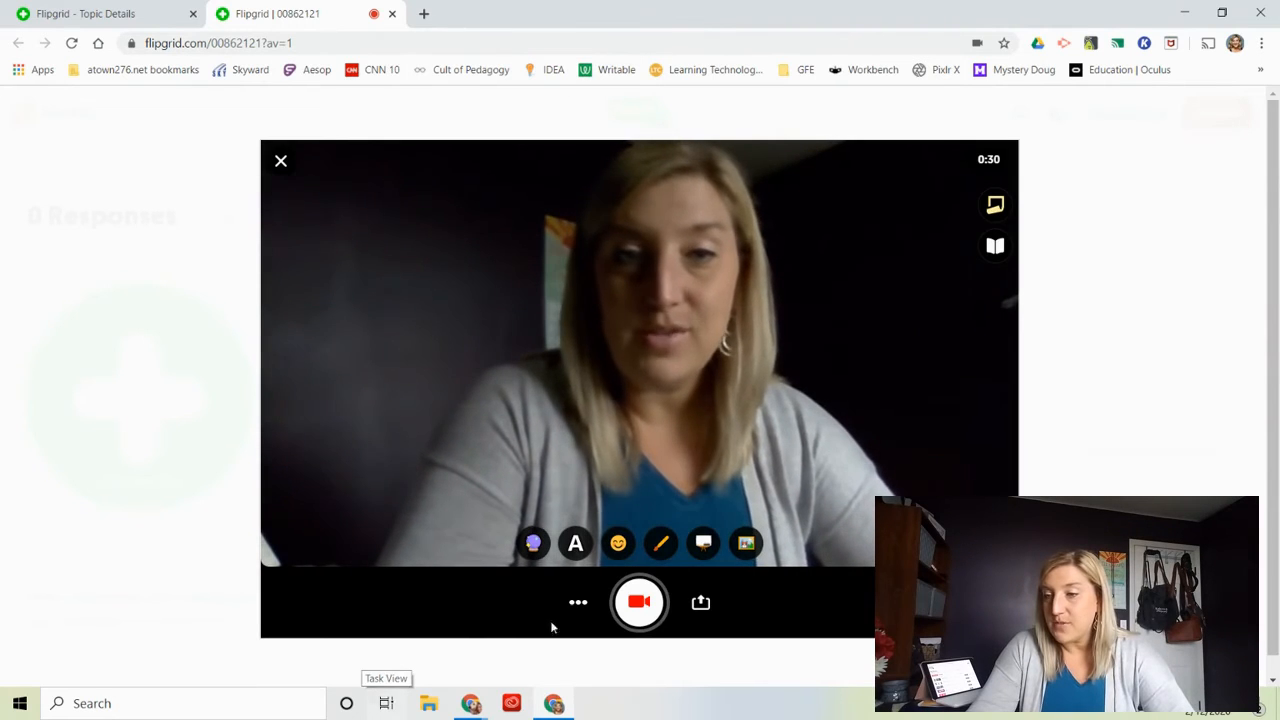
# Try two black-and-white filters on the camera preview and apply the pixelated filter.
pyautogui.click(532, 544)
pyautogui.click(722, 505)
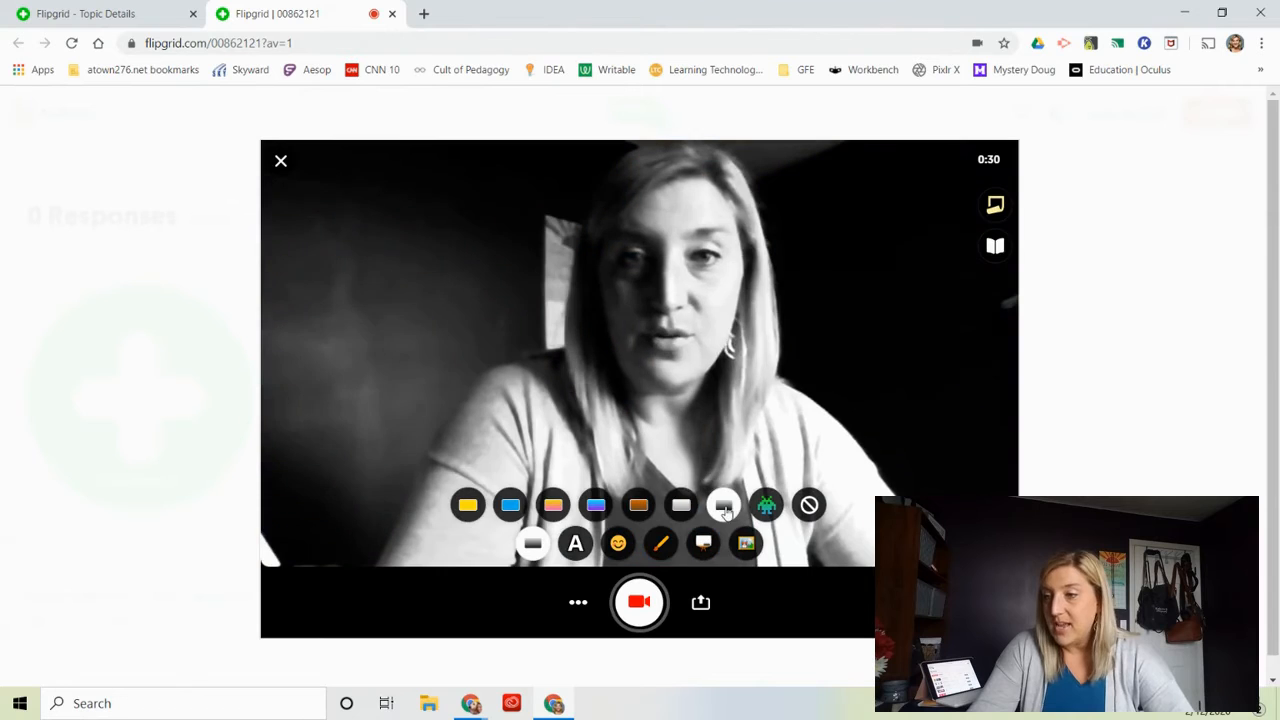
pyautogui.click(681, 503)
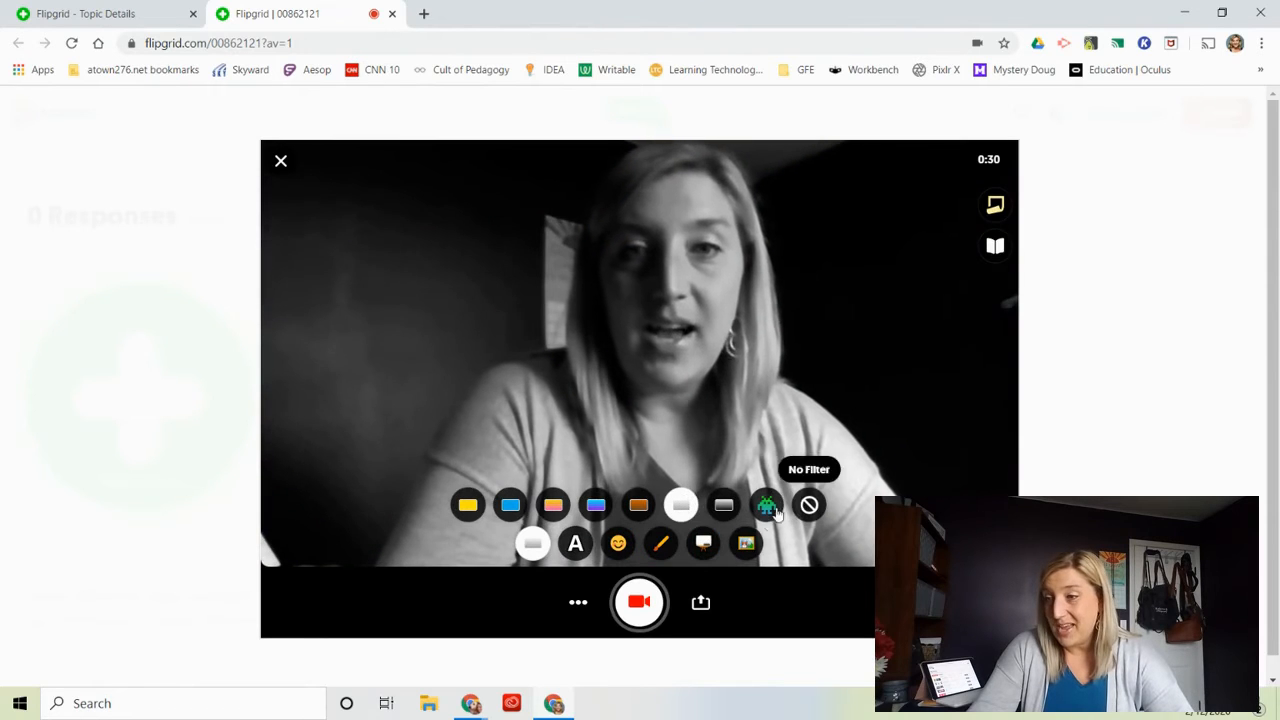
pyautogui.click(765, 518)
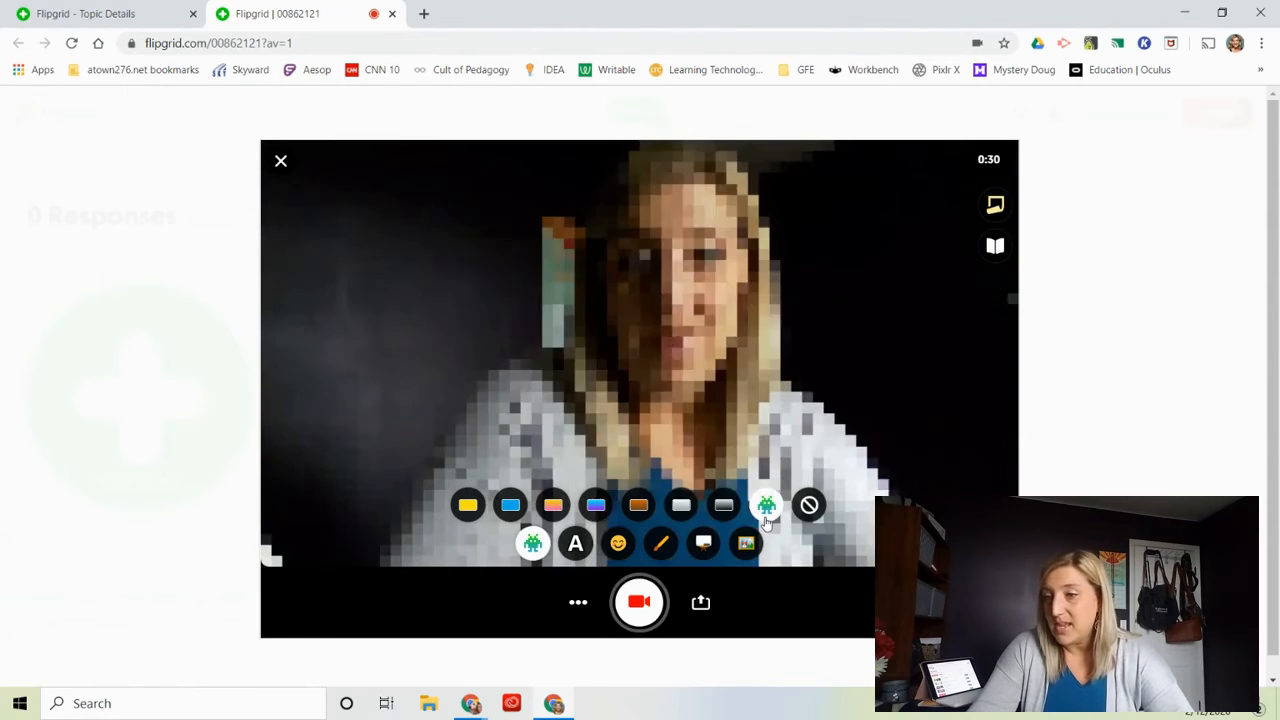
# Look over the text styles and the sticker library available for the video response, and return to the camera preview.
pyautogui.click(580, 545)
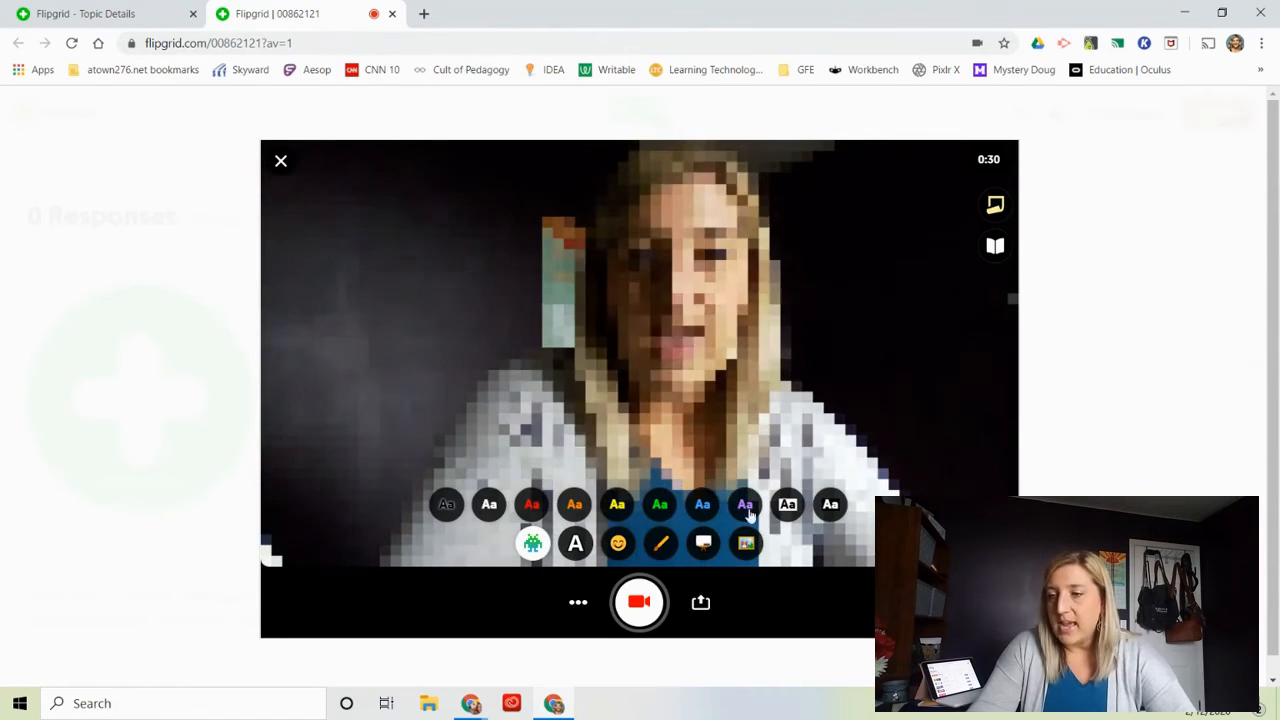
pyautogui.click(607, 543)
pyautogui.click(607, 543)
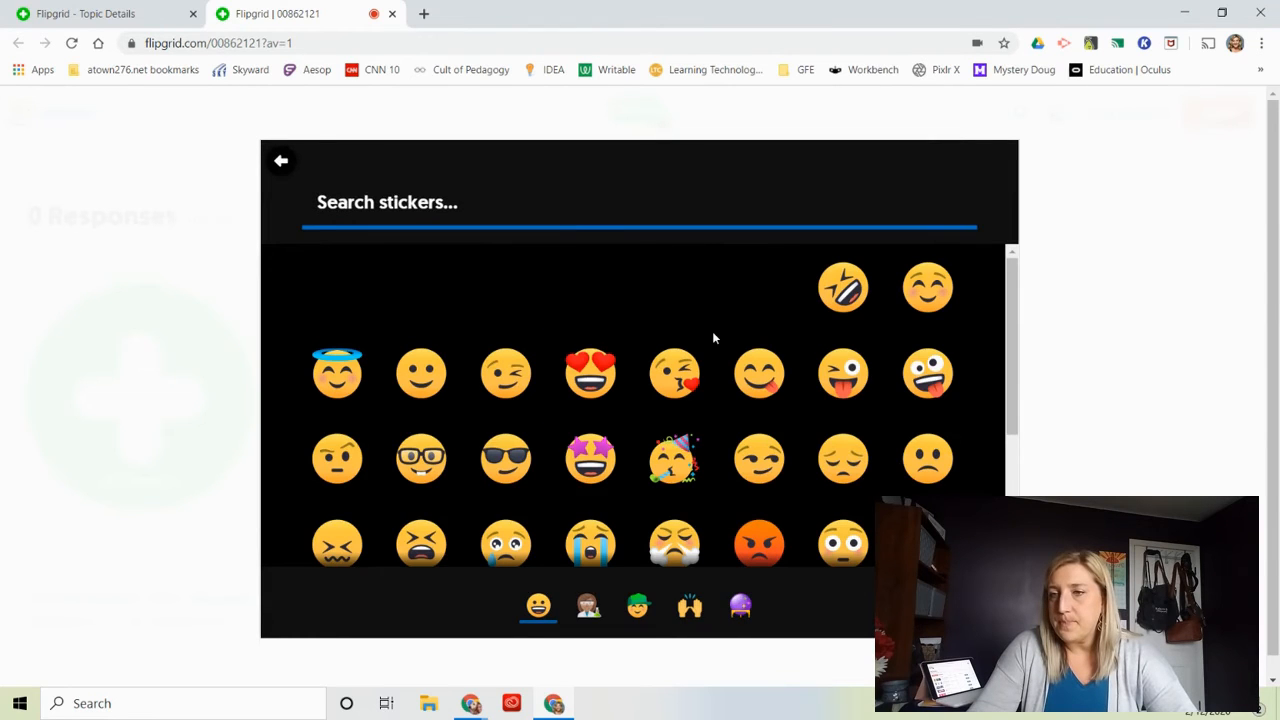
pyautogui.click(279, 162)
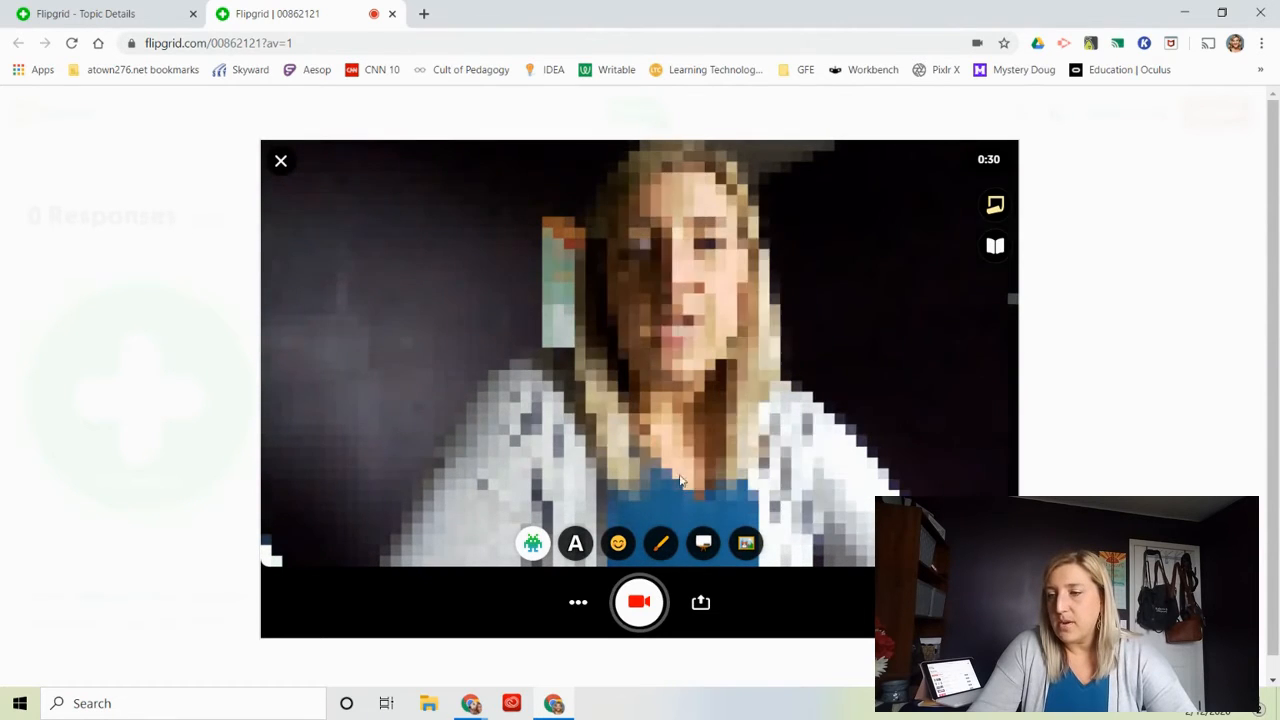
# Turn on the whiteboard background and record a response while handwriting 4+4=8 on it in red.
pyautogui.click(704, 541)
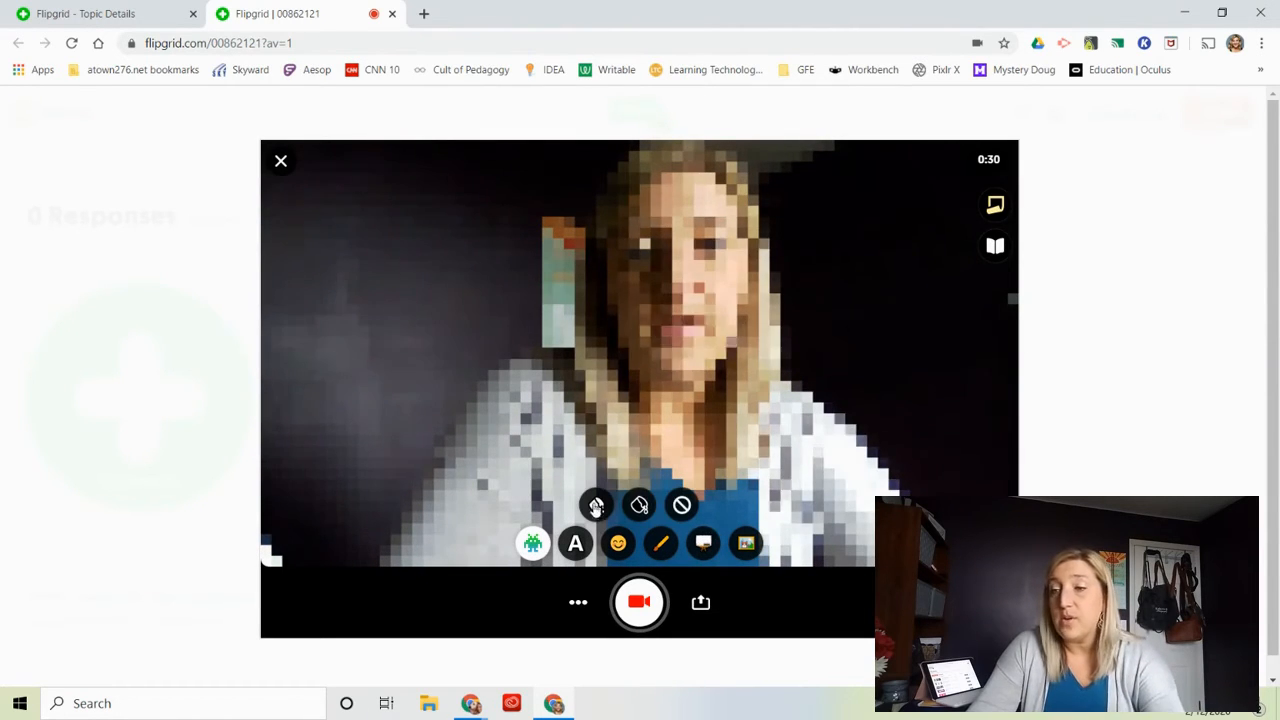
pyautogui.click(597, 505)
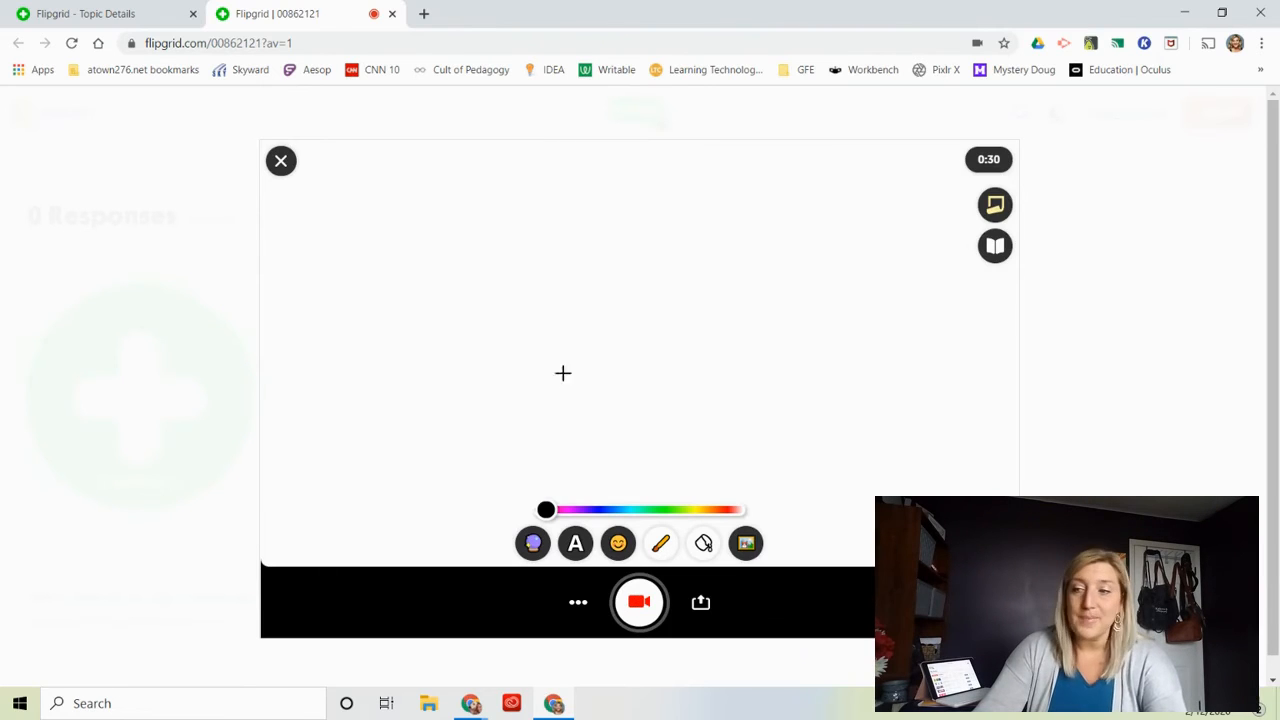
pyautogui.click(639, 603)
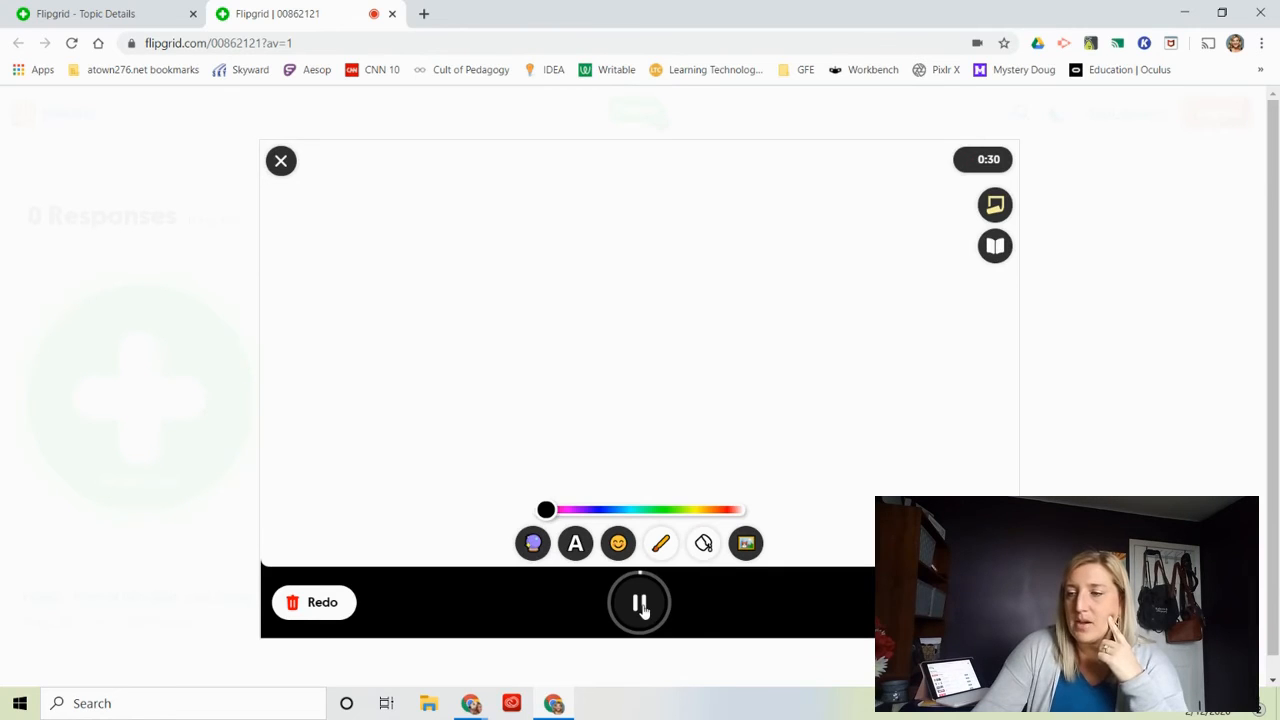
pyautogui.click(664, 542)
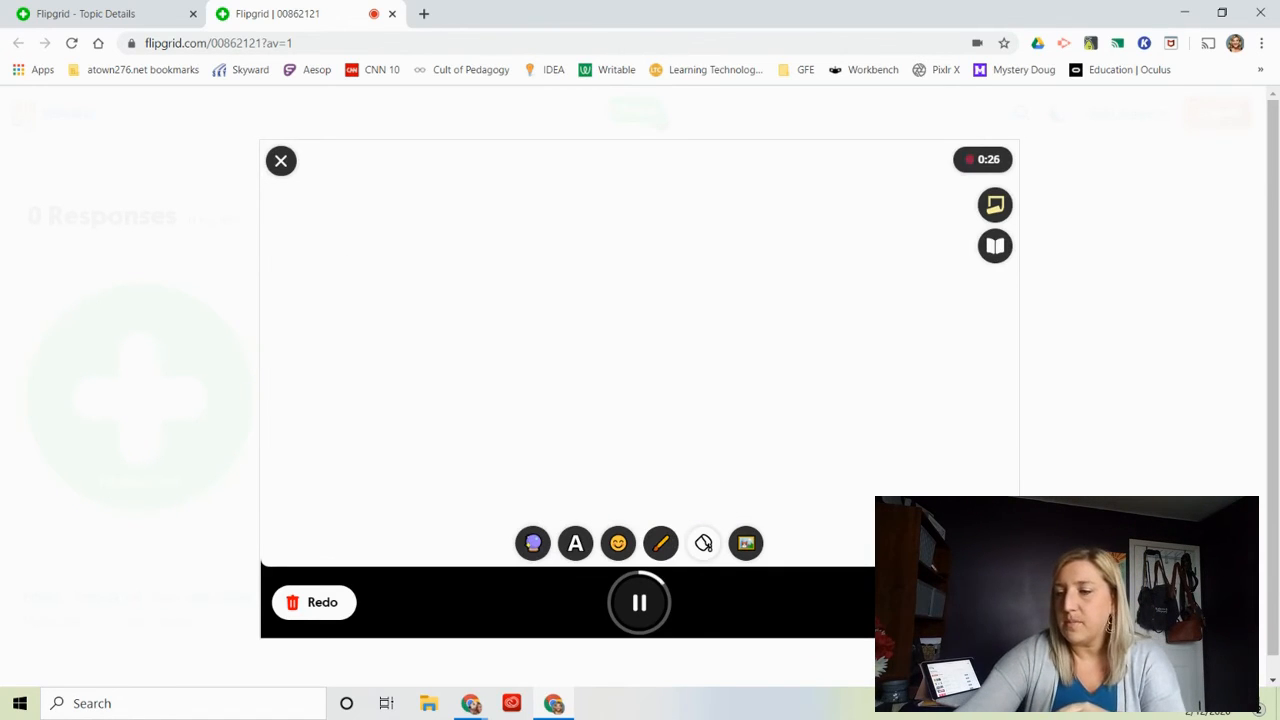
pyautogui.click(661, 543)
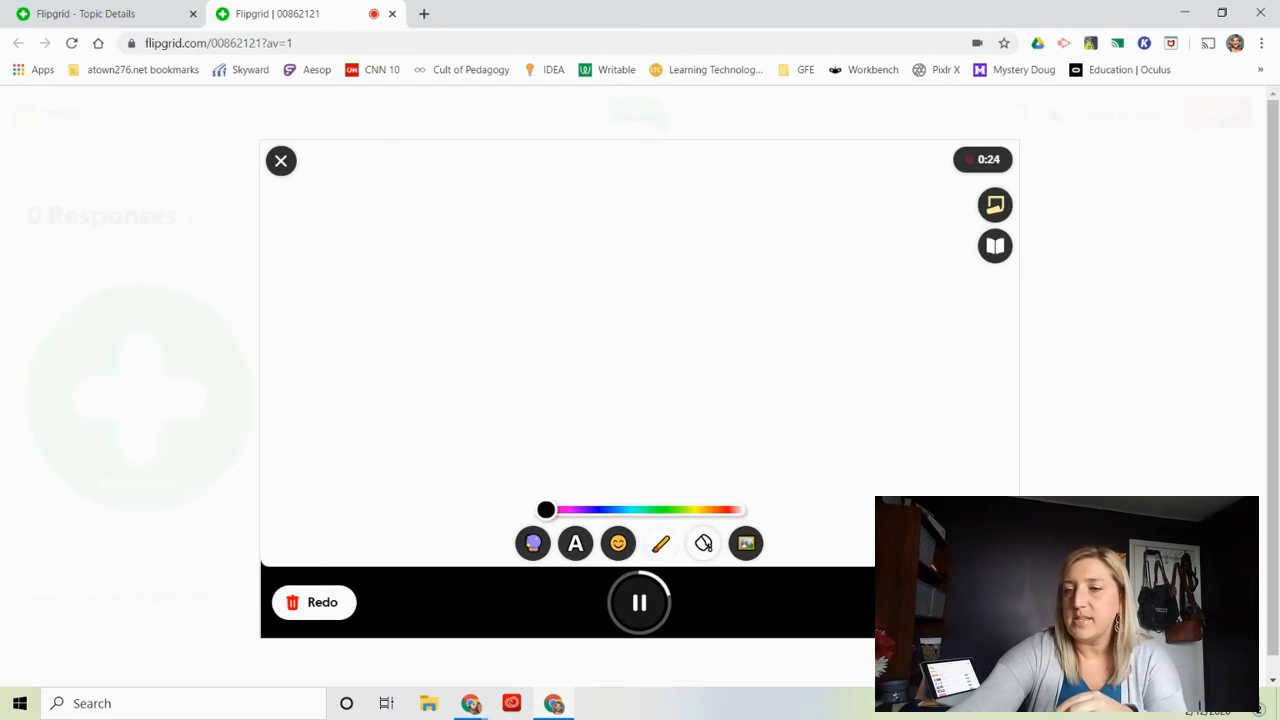
pyautogui.moveTo(355, 303); pyautogui.dragTo(366, 371)
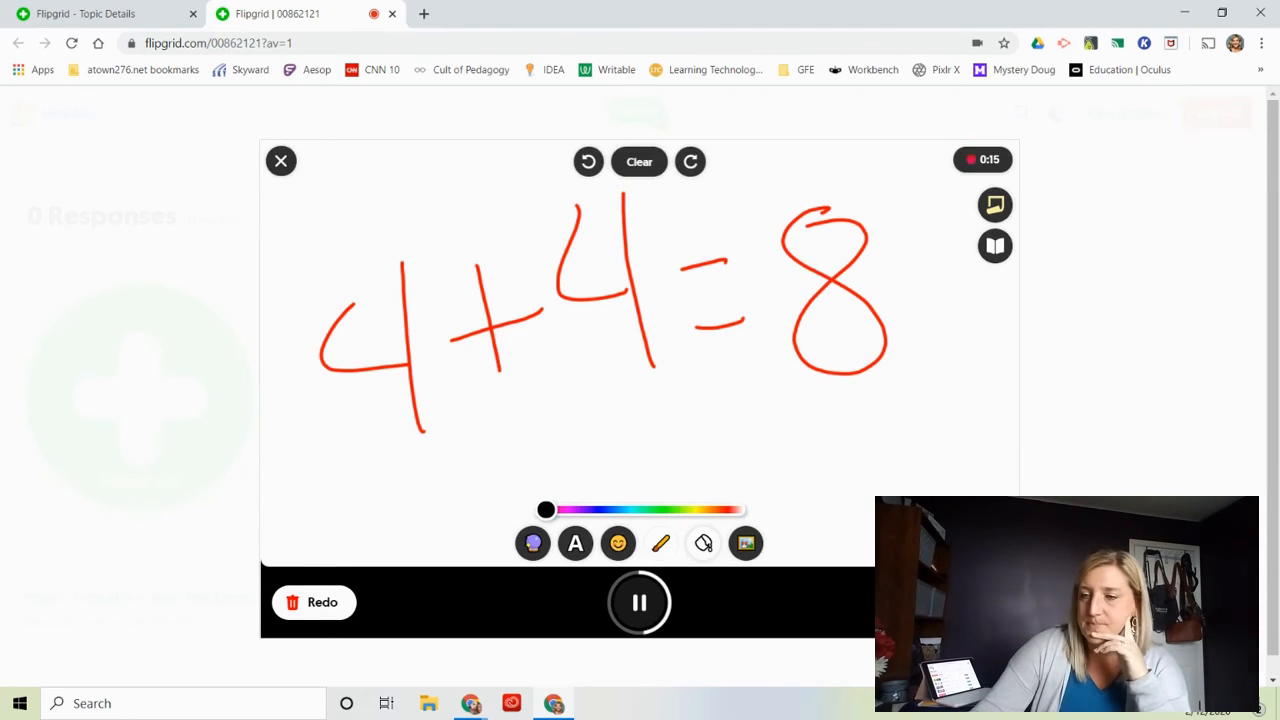
pyautogui.click(639, 602)
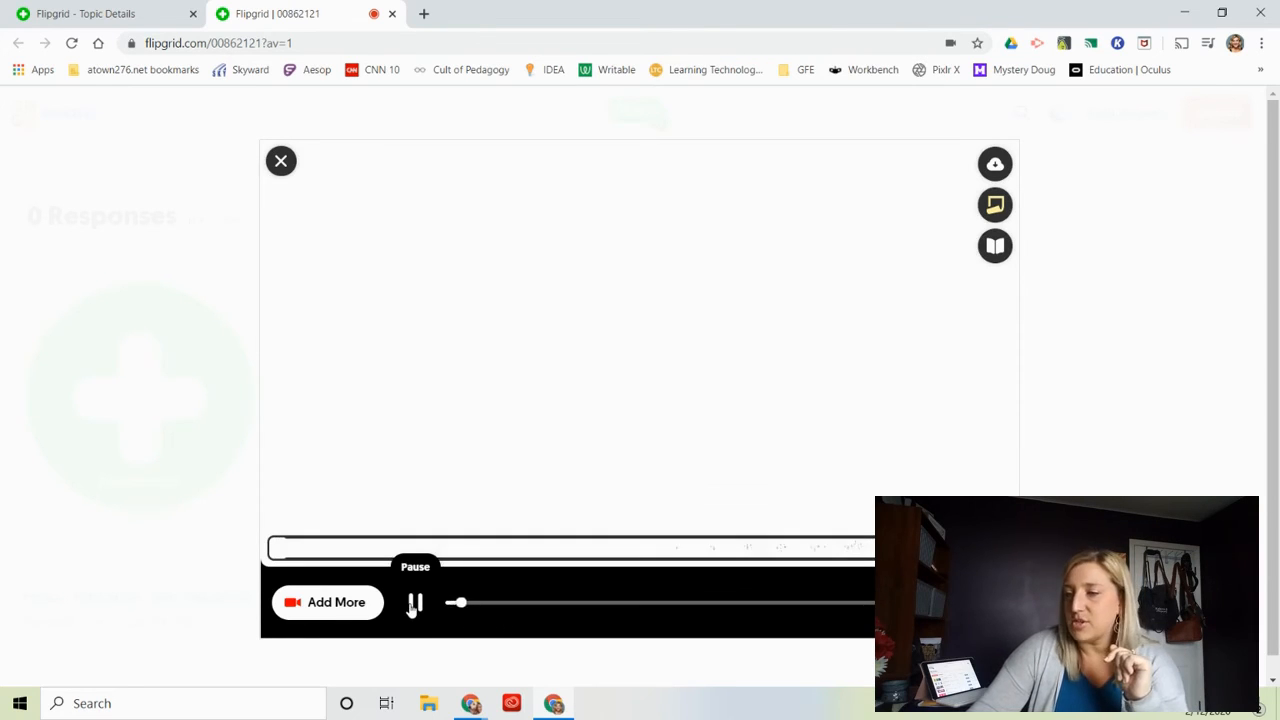
# Accept the recorded video, take a selfie for the response and submit it, completing the submission.
pyautogui.click(414, 603)
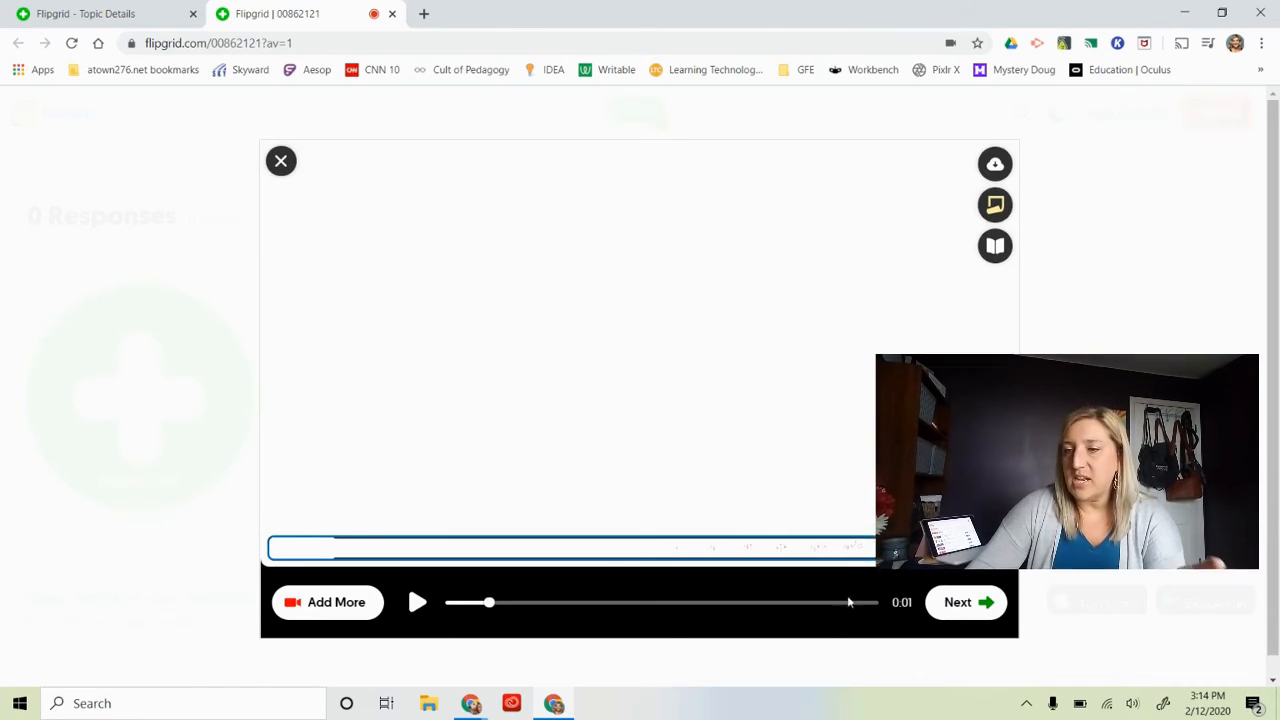
pyautogui.click(966, 603)
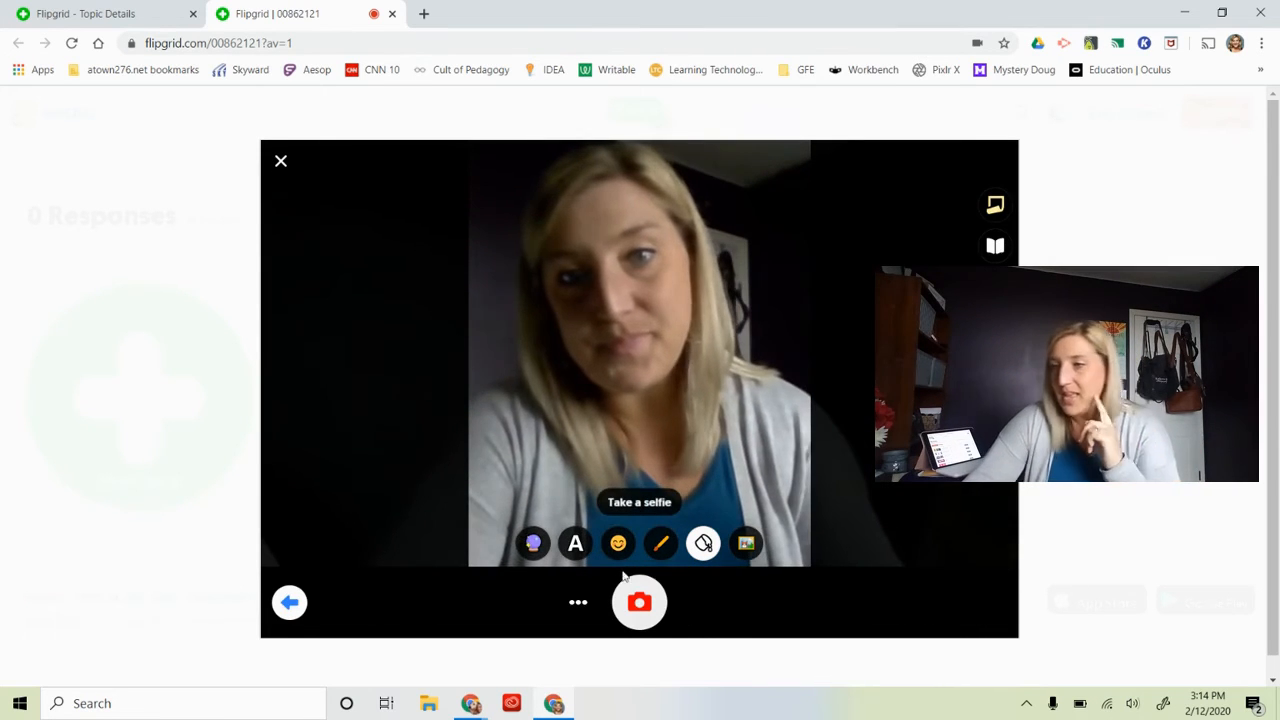
pyautogui.click(641, 601)
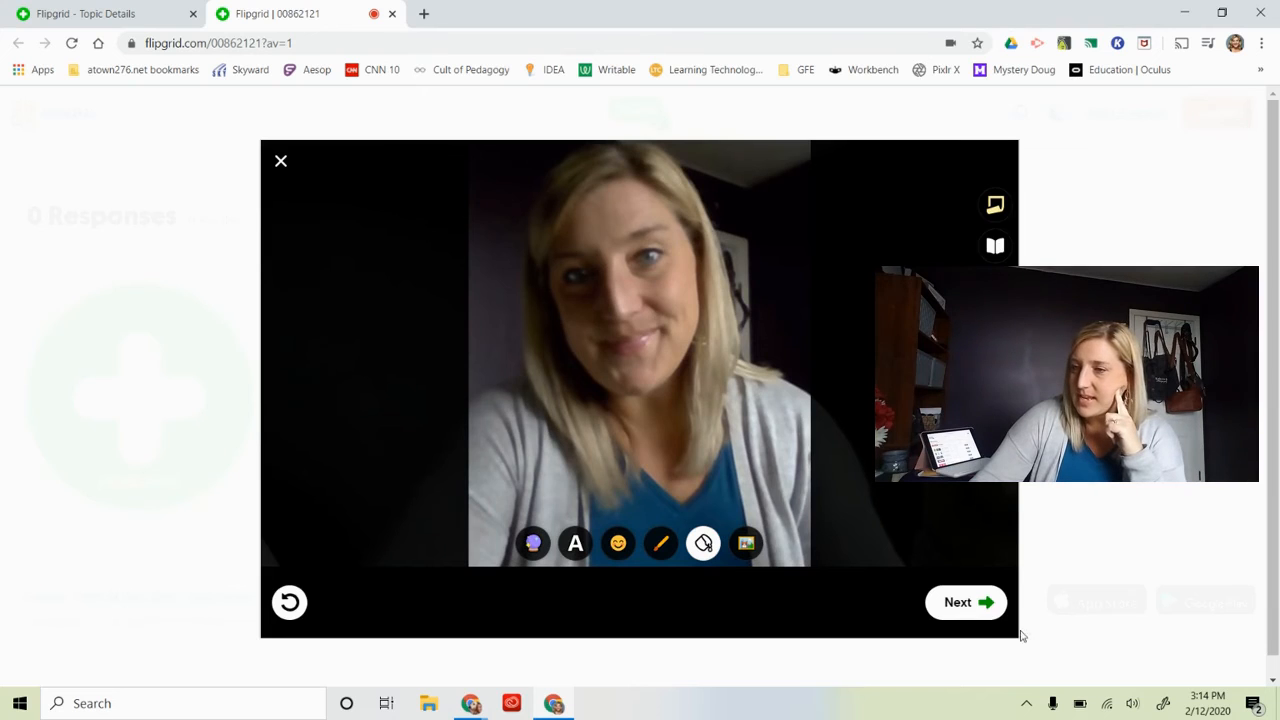
pyautogui.click(985, 614)
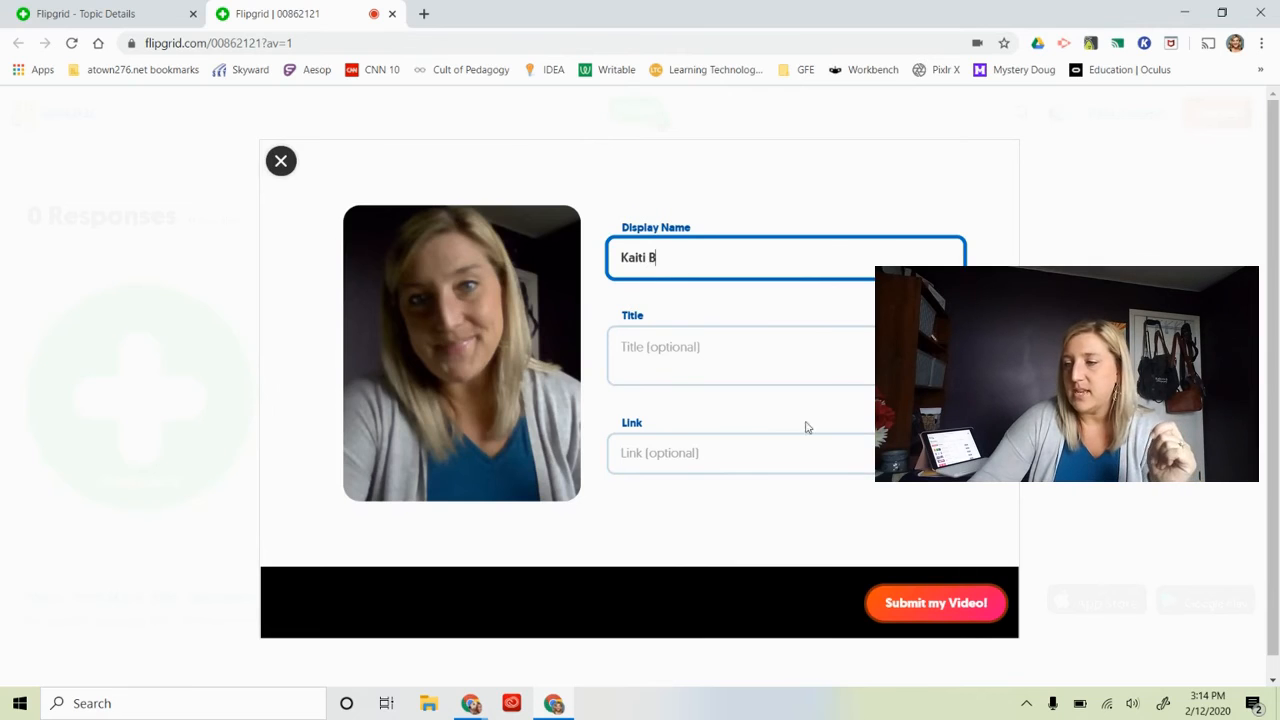
pyautogui.click(907, 608)
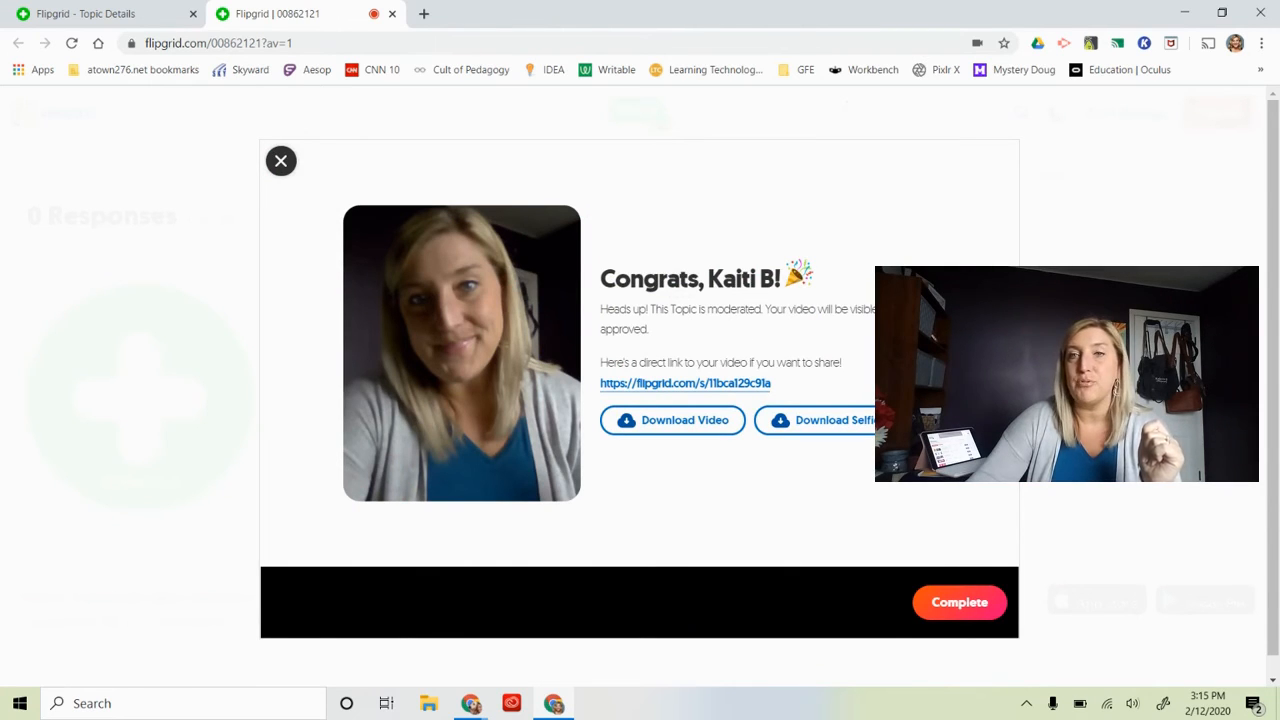
pyautogui.click(960, 603)
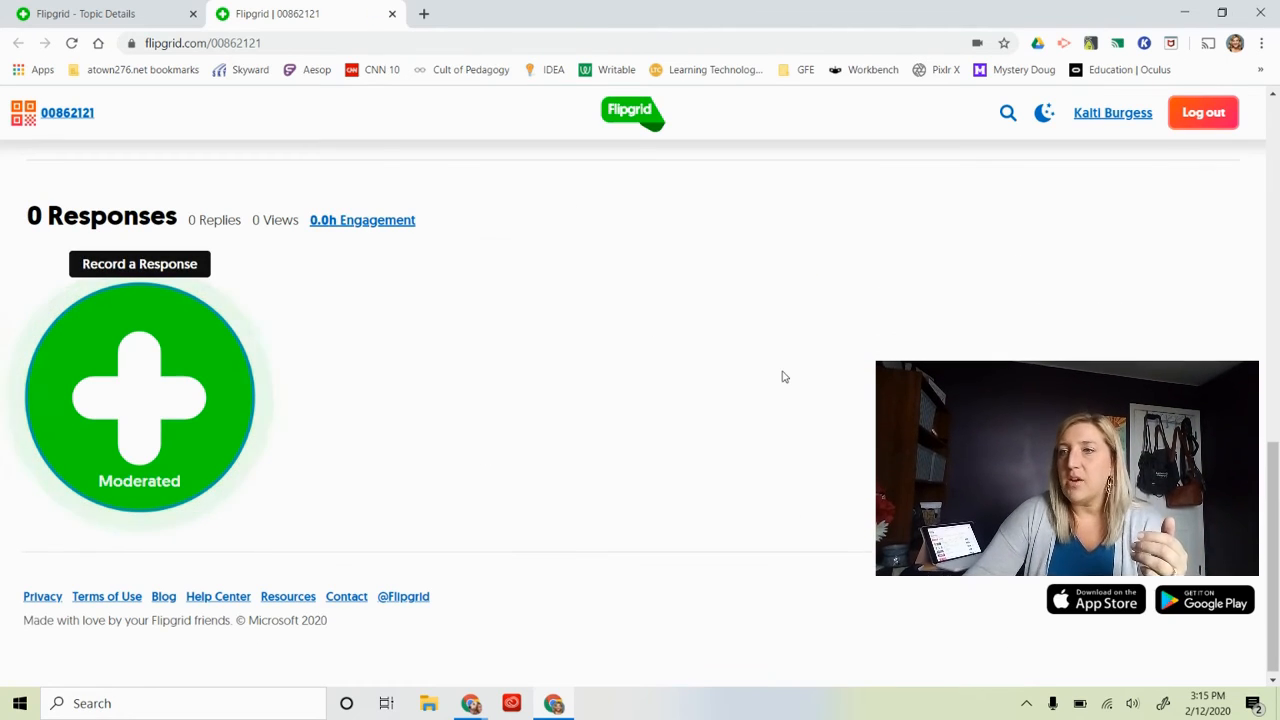
# Close the student view of the Say Hello on Flipgrid! topic and return to its Topic Details page.
pyautogui.scroll(4, 785, 376)
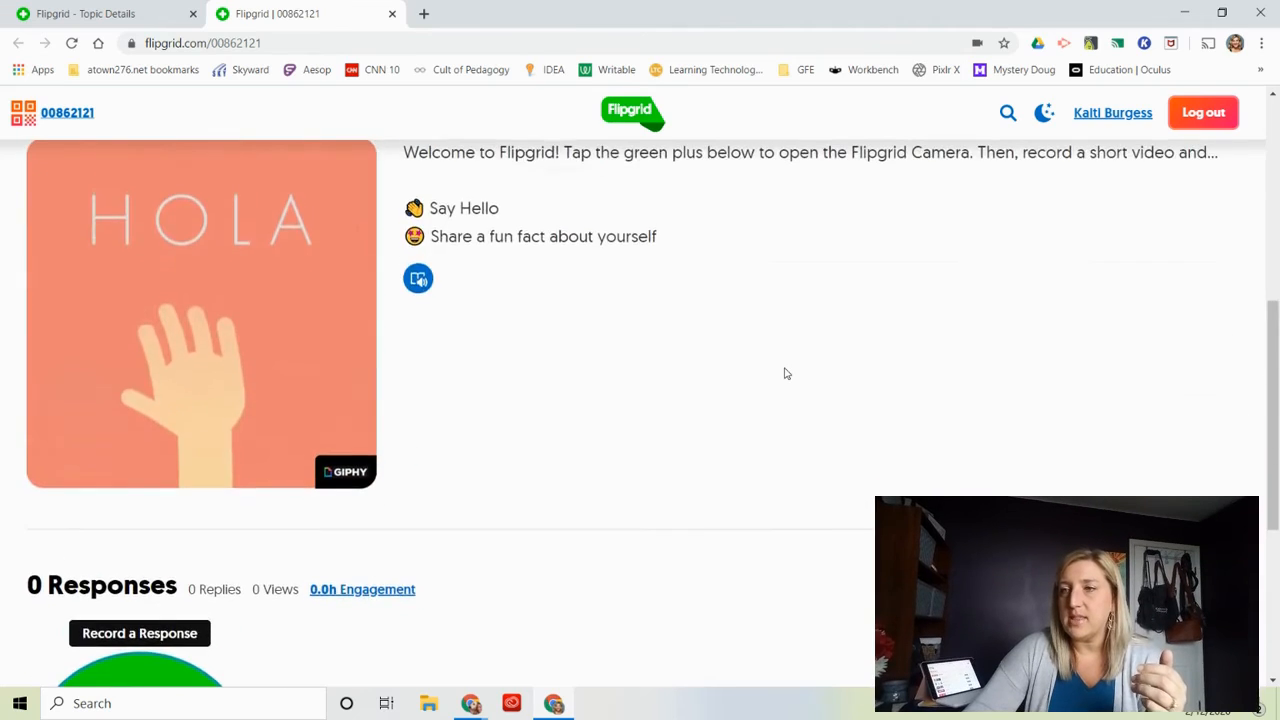
pyautogui.scroll(5, 785, 374)
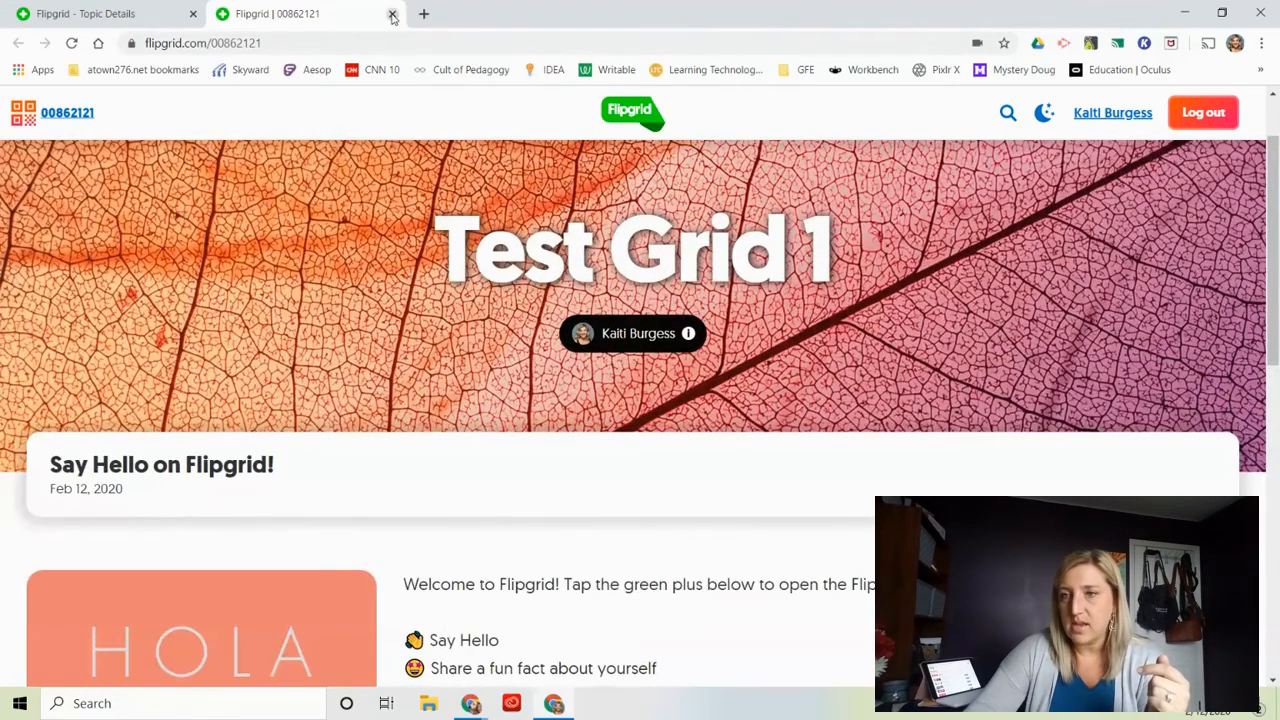
pyautogui.click(392, 14)
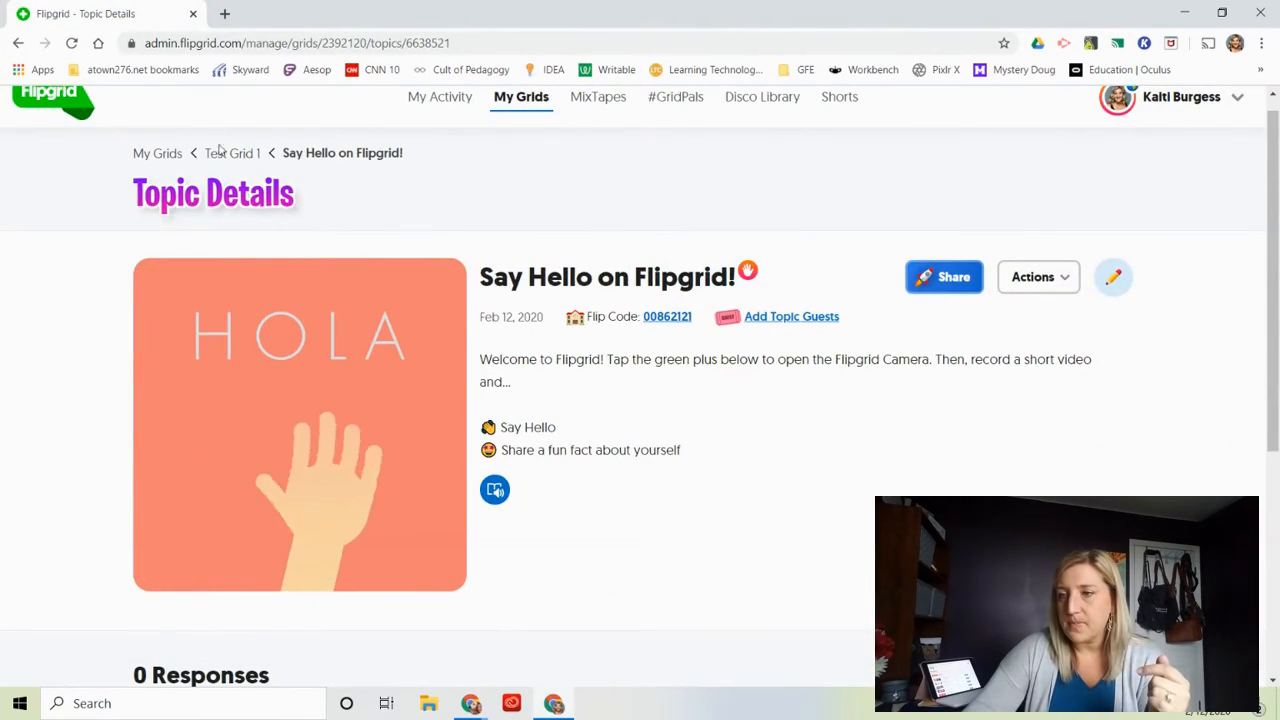
pyautogui.scroll(-3, 471, 280)
pyautogui.scroll(3, 471, 298)
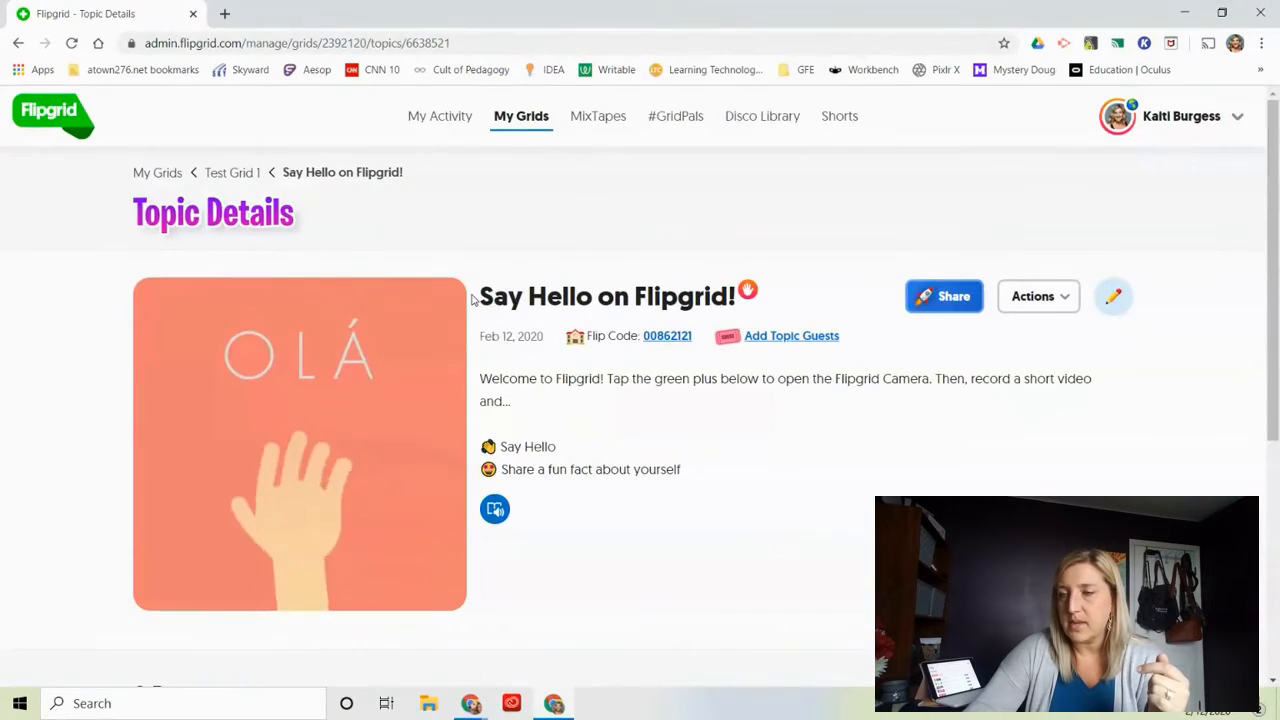
# Go to the list of grids, open the Art Collaboration grid and open its 4th Grade Art topic.
pyautogui.click(522, 118)
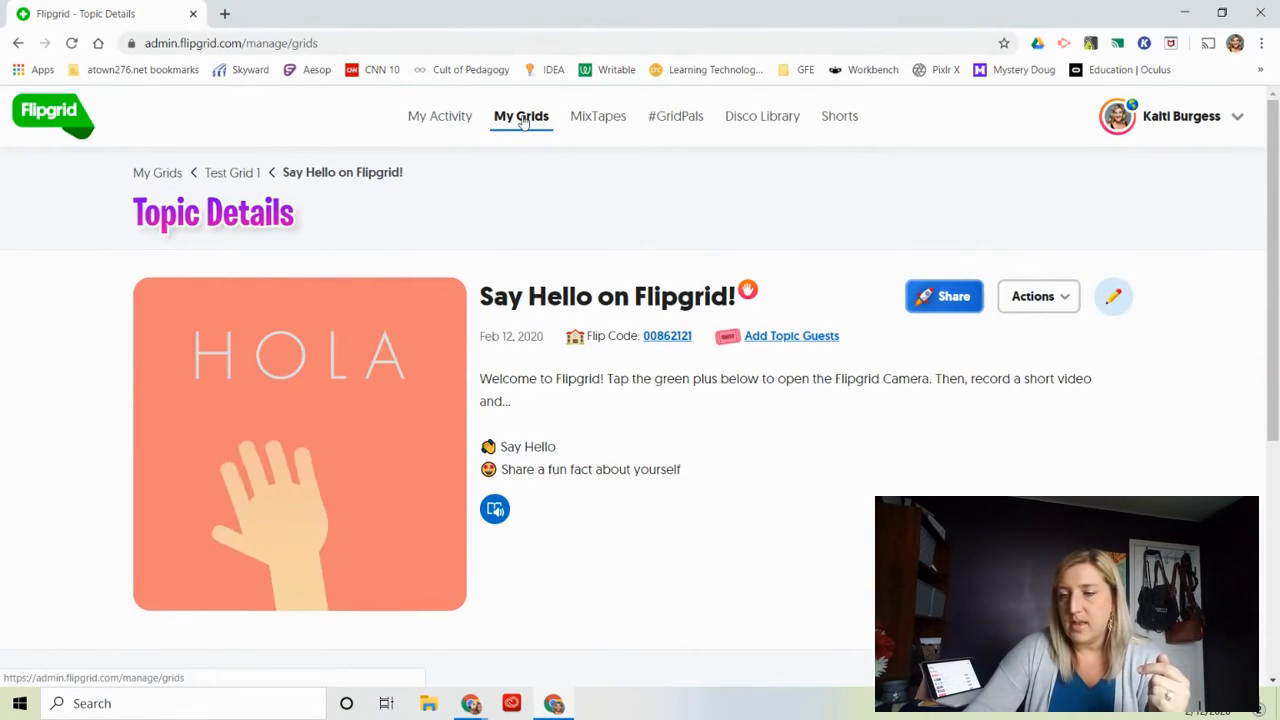
pyautogui.scroll(-2, 325, 321)
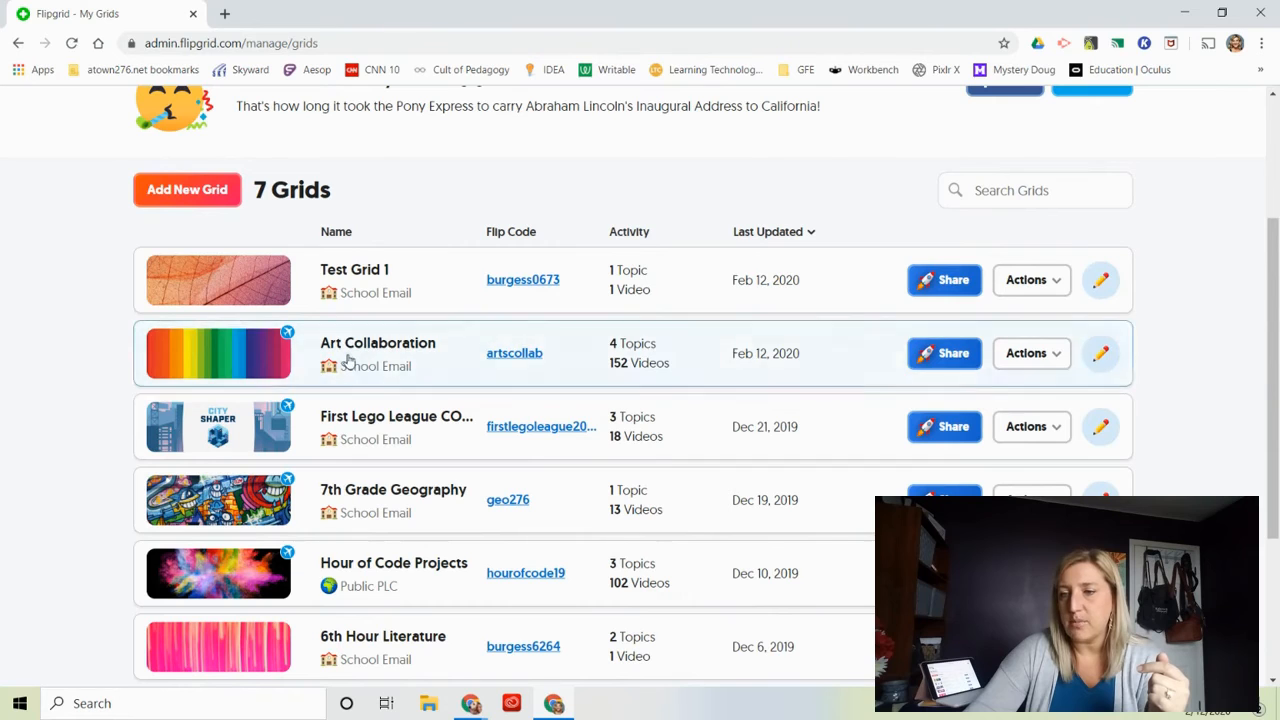
pyautogui.click(348, 357)
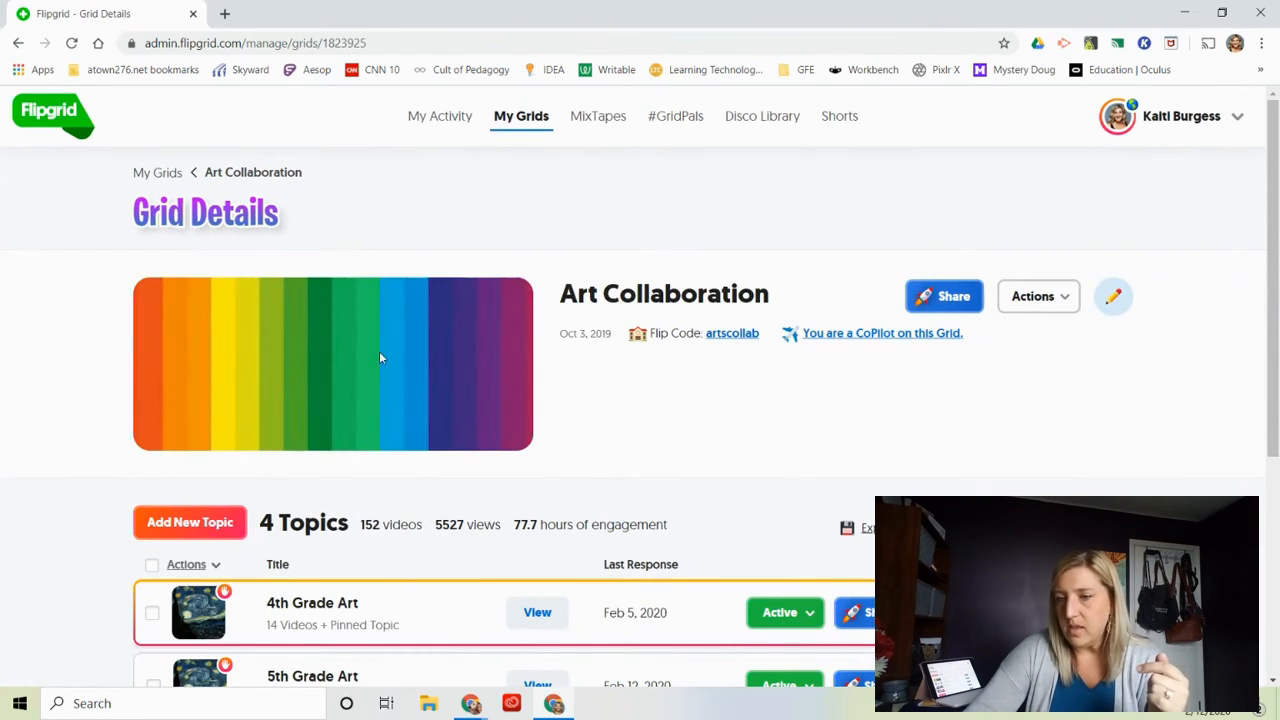
pyautogui.scroll(-3, 630, 403)
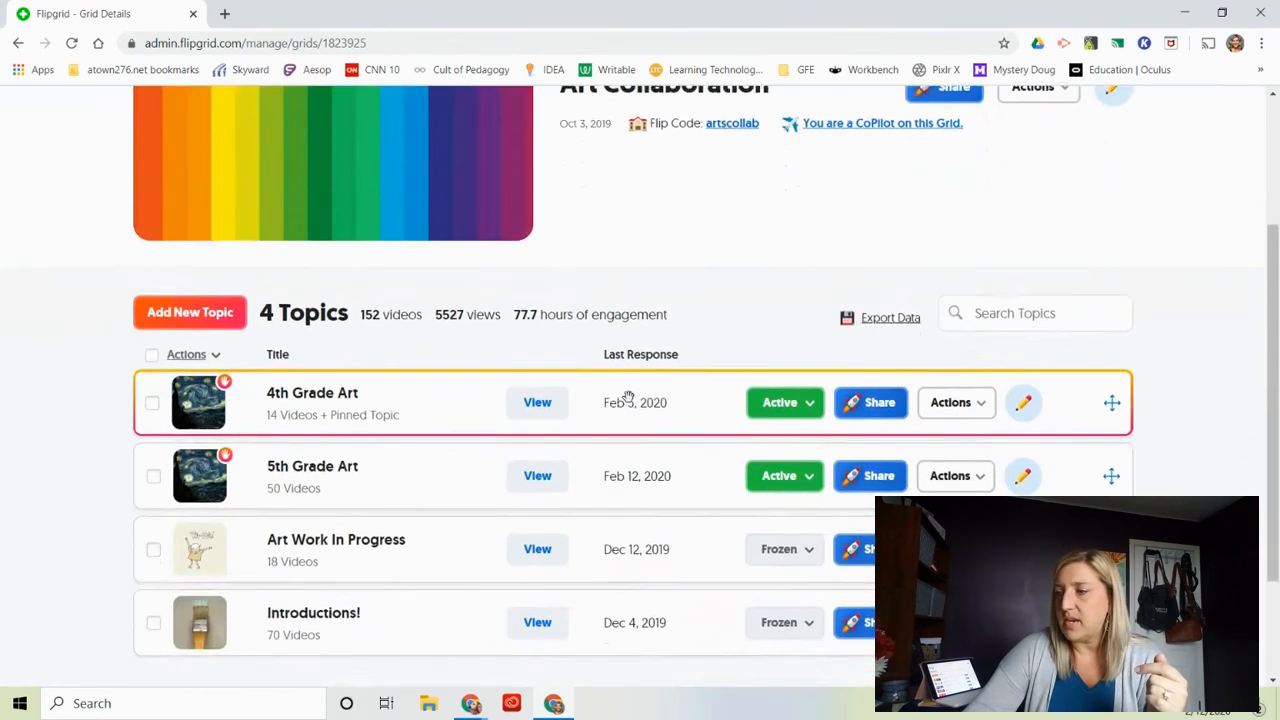
pyautogui.scroll(1, 628, 396)
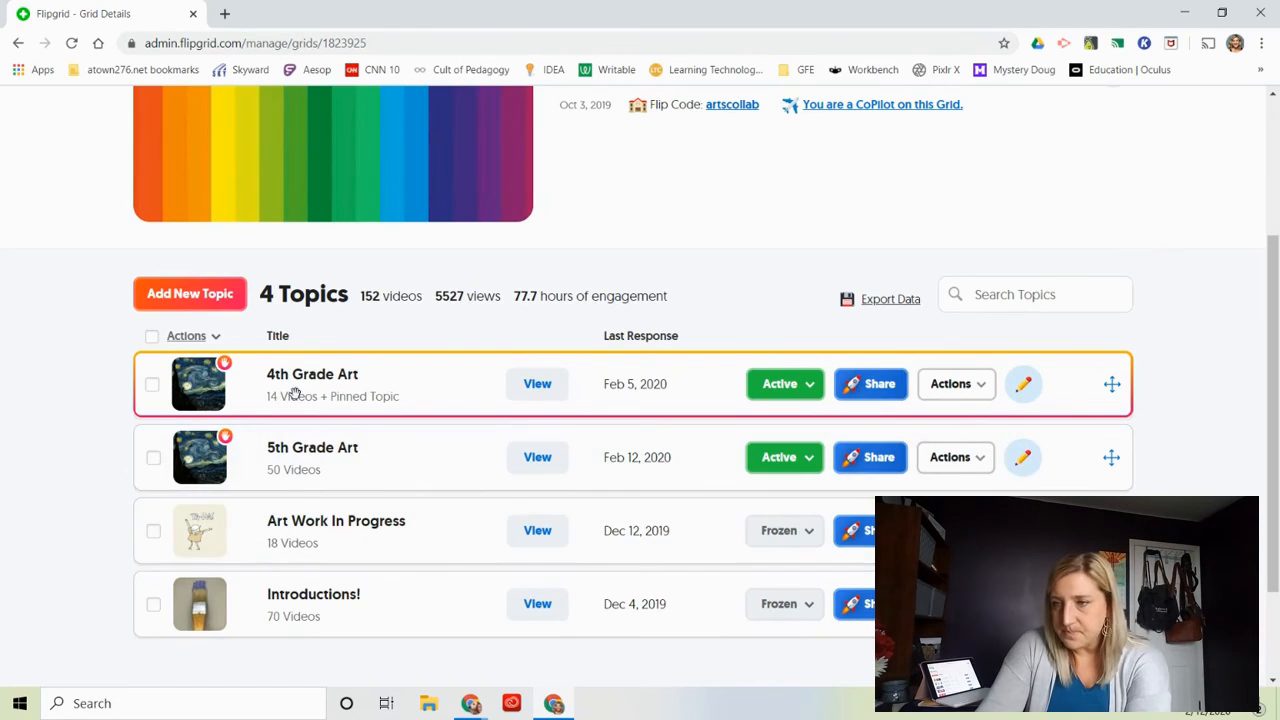
pyautogui.click(295, 393)
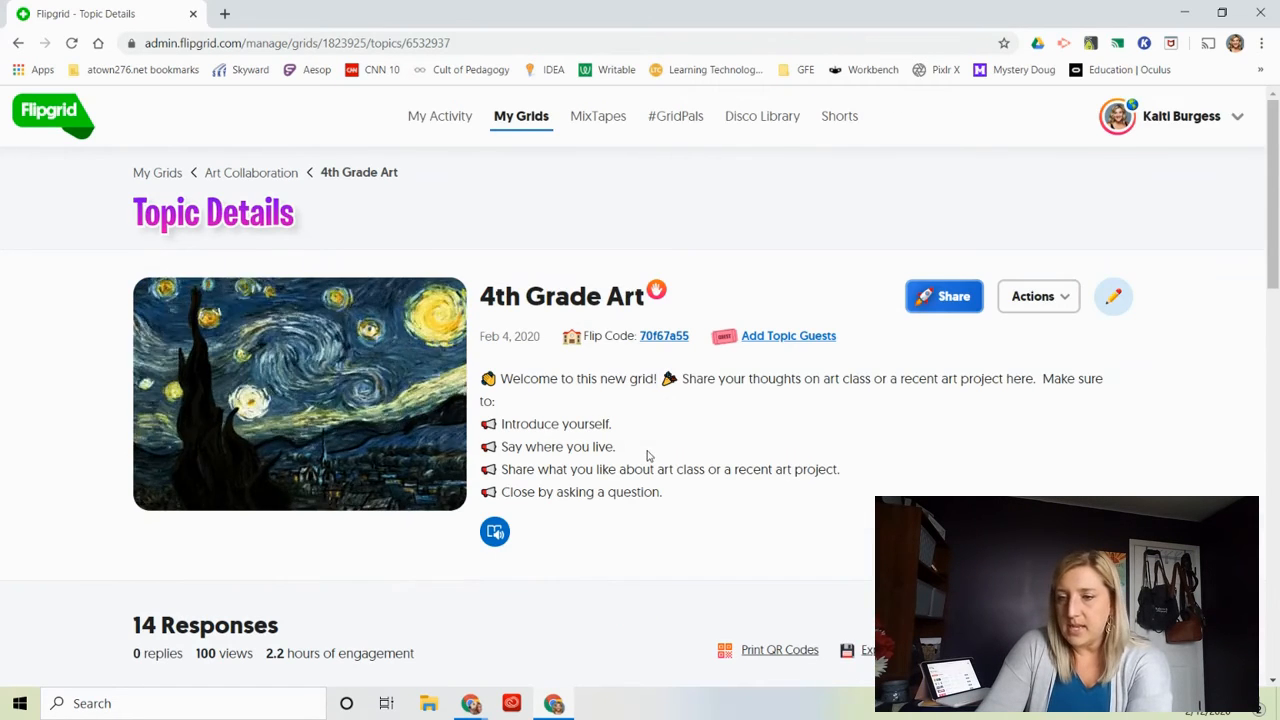
# Look through the student responses listed in the 4th Grade Art topic's details.
pyautogui.scroll(-1, 647, 455)
pyautogui.scroll(-5, 647, 455)
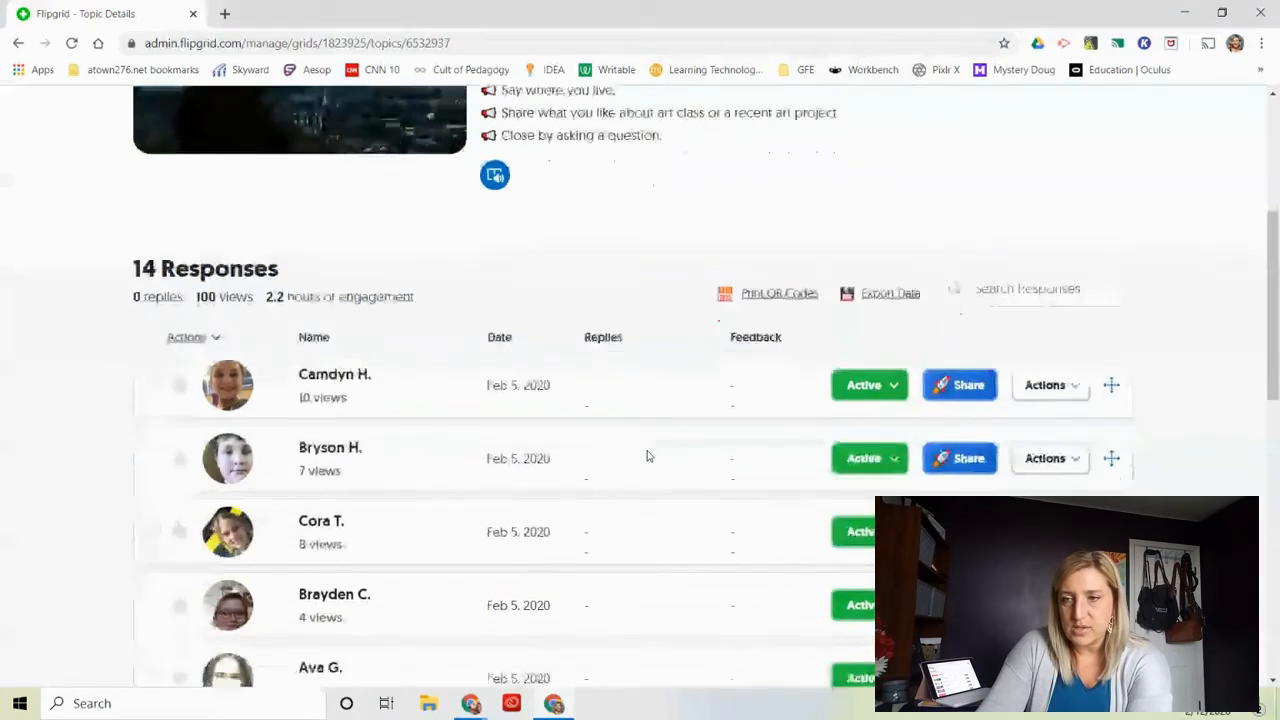
pyautogui.scroll(-1, 646, 449)
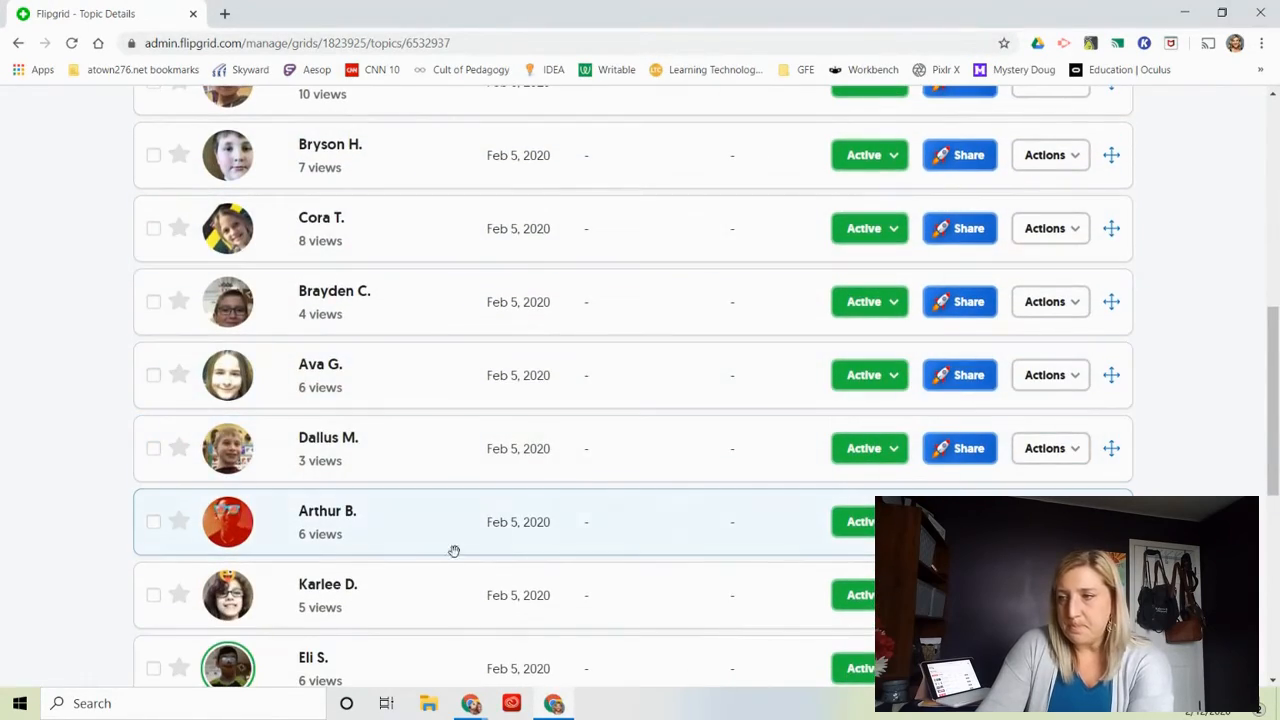
pyautogui.scroll(-4, 503, 534)
pyautogui.scroll(7, 503, 537)
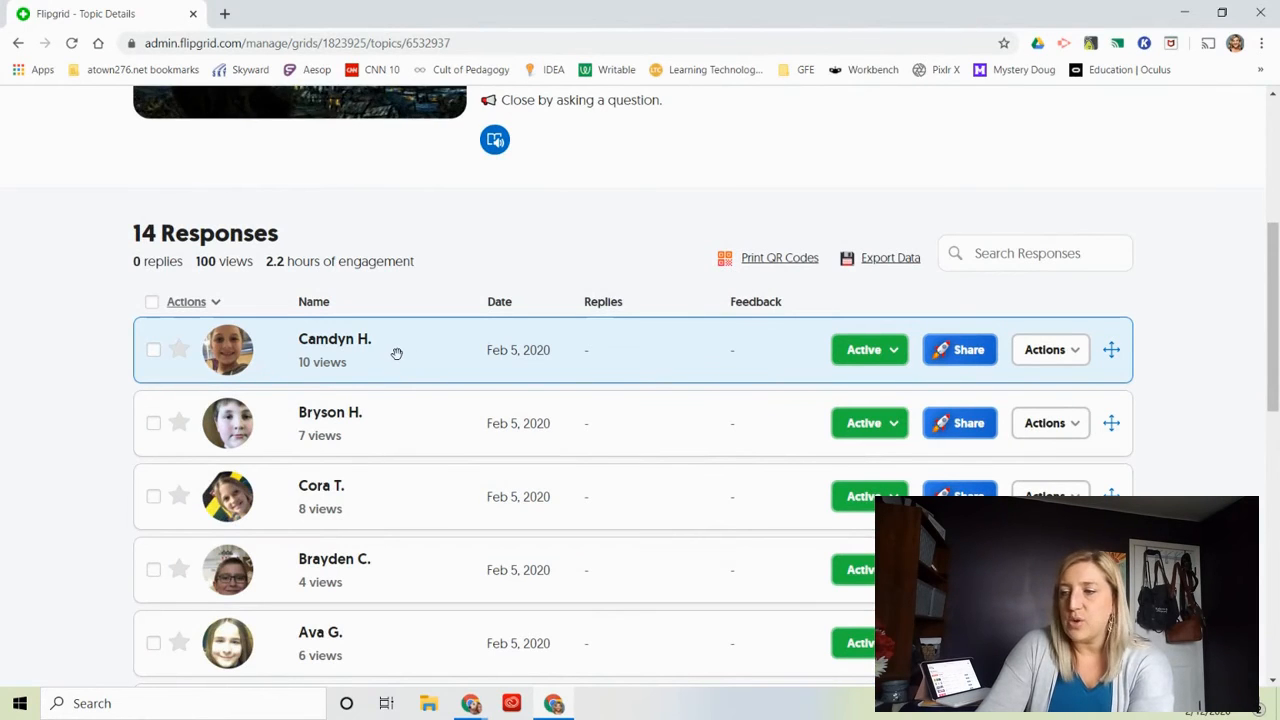
pyautogui.scroll(-1, 397, 354)
pyautogui.scroll(4, 397, 357)
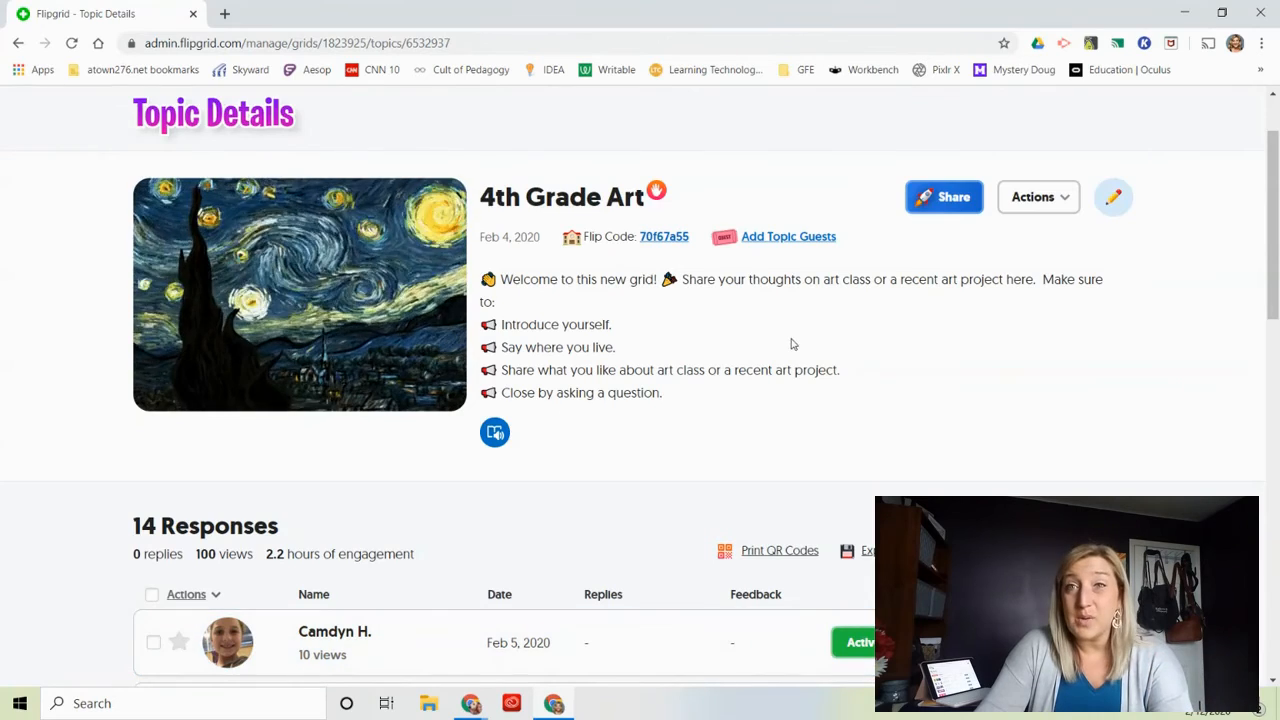
# Open the 4th Grade Art topic as a student, log in with the school Google account and view its response tiles.
pyautogui.click(654, 240)
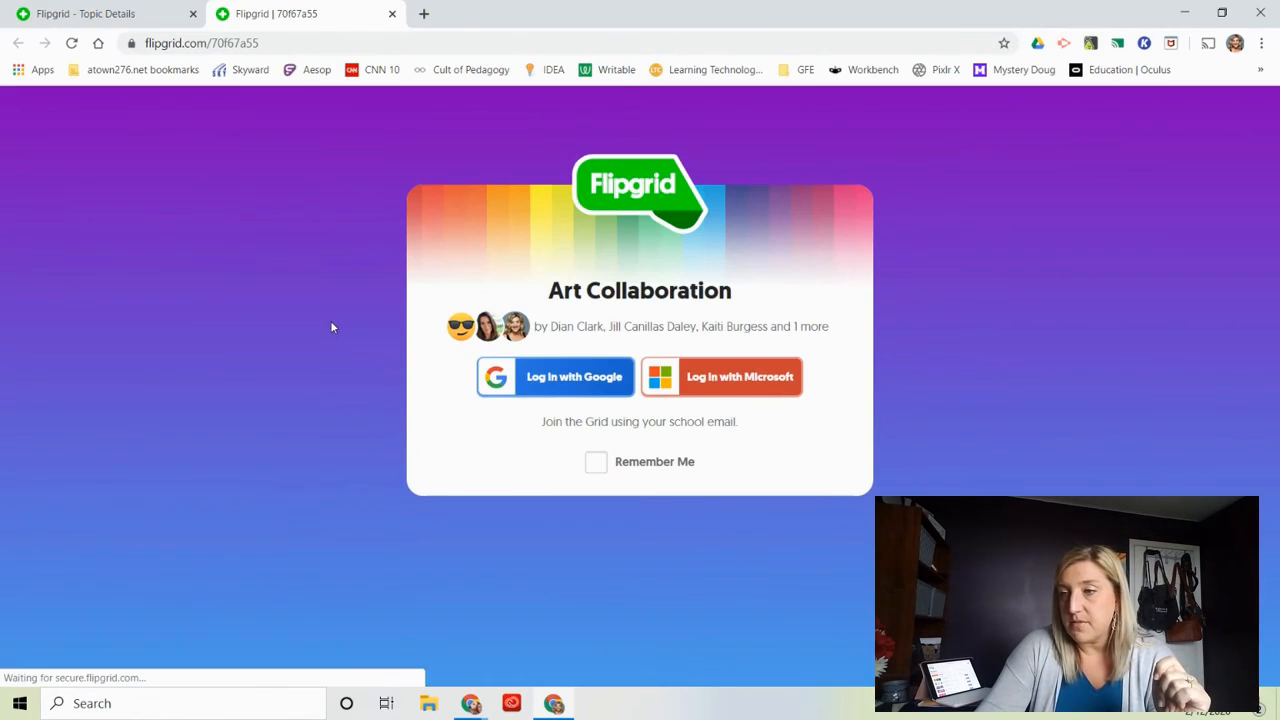
pyautogui.click(531, 378)
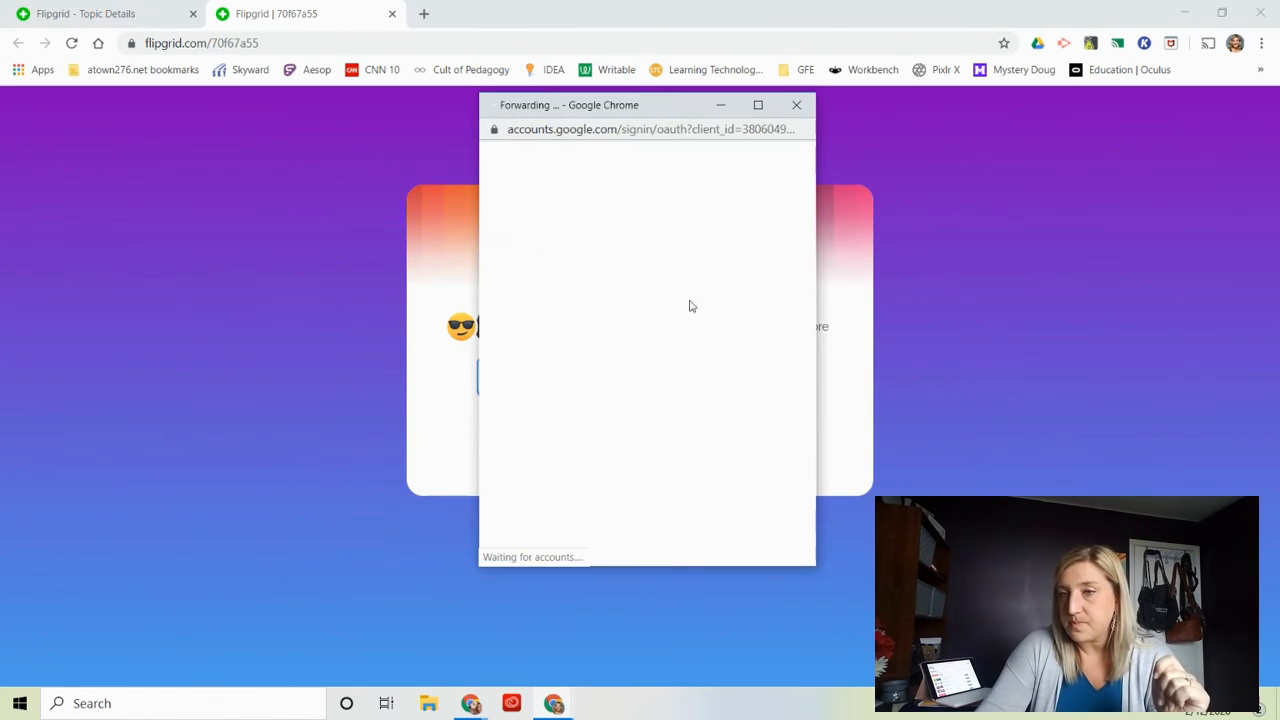
pyautogui.click(560, 296)
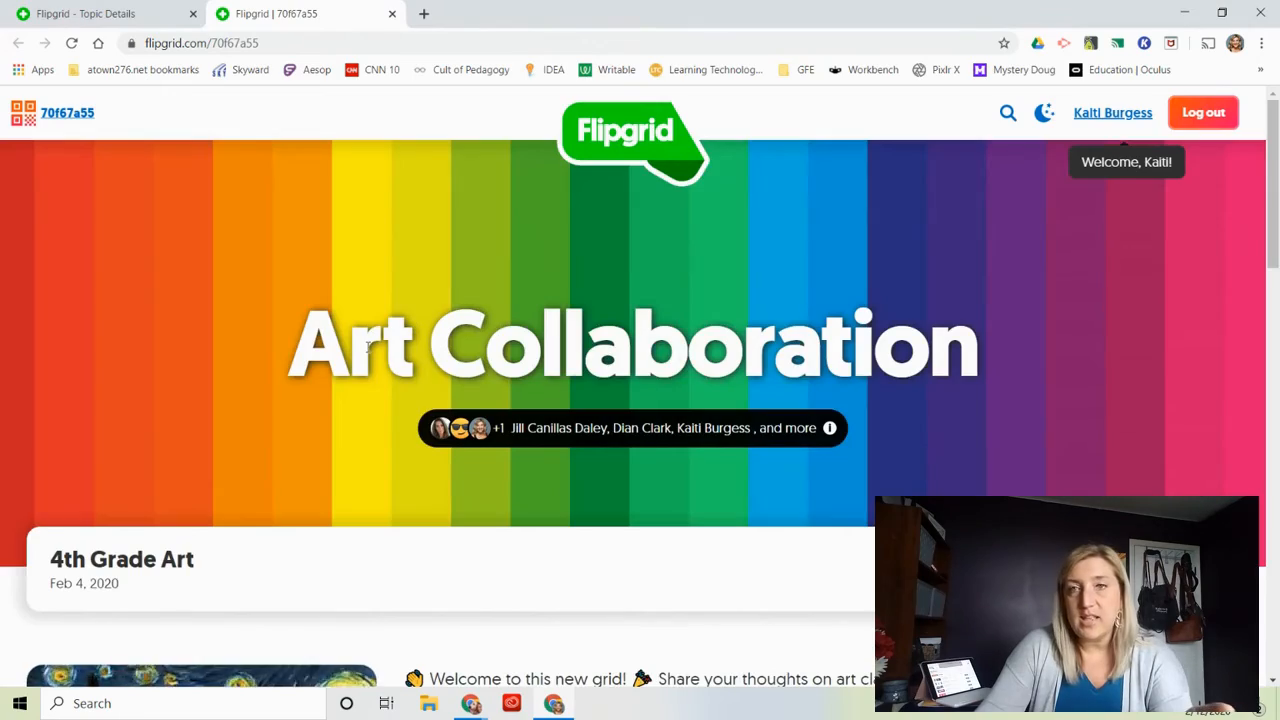
pyautogui.scroll(-3, 367, 347)
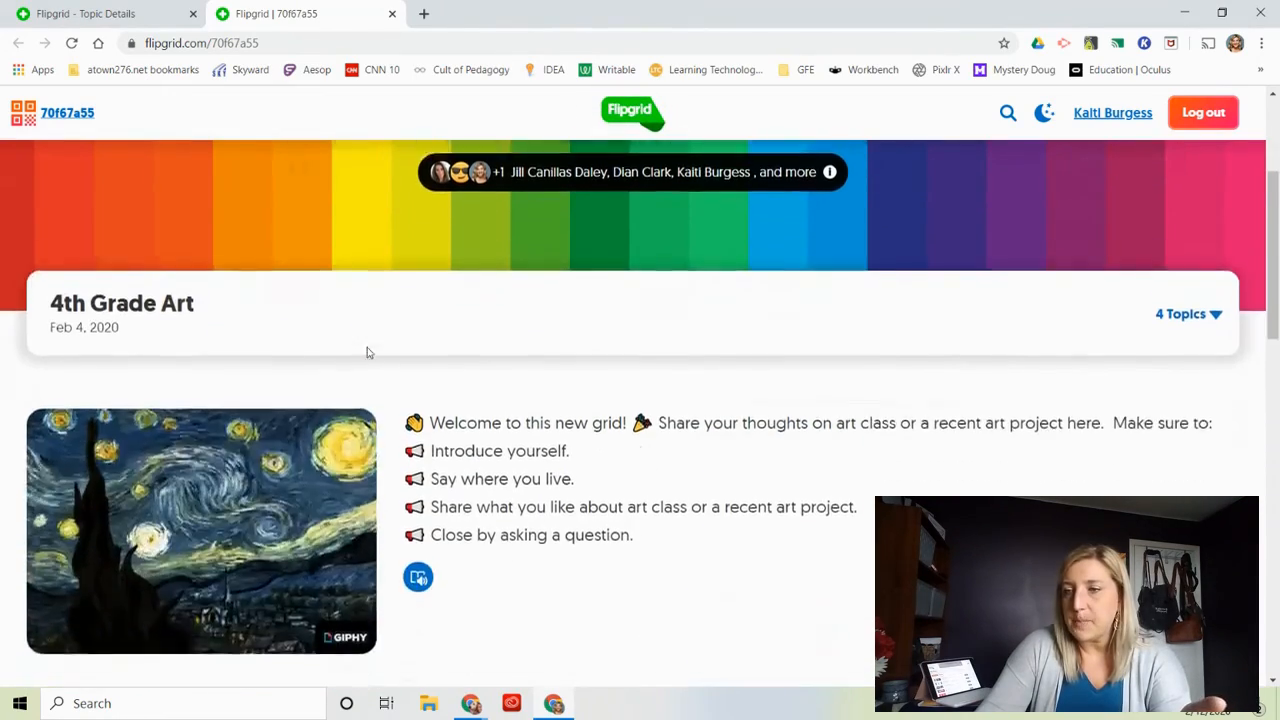
pyautogui.scroll(-6, 367, 352)
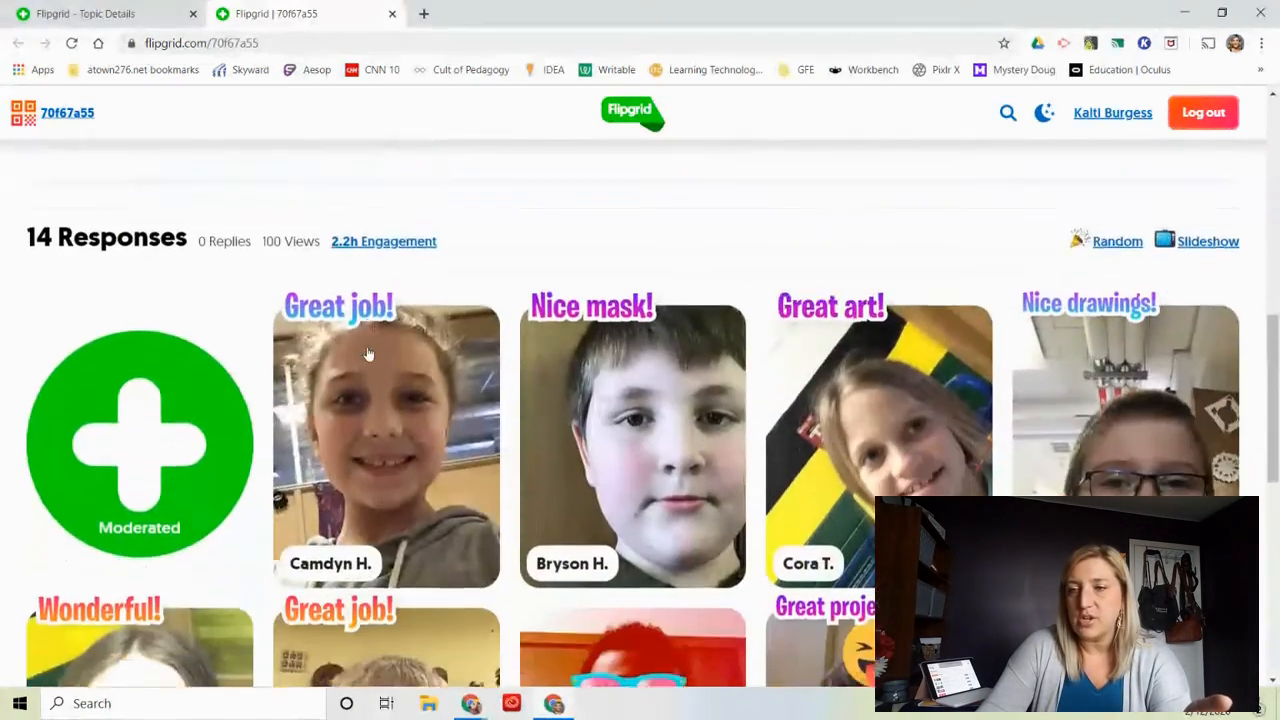
# Look through all the student response tiles in the student view of the 4th Grade Art topic.
pyautogui.scroll(-2, 367, 354)
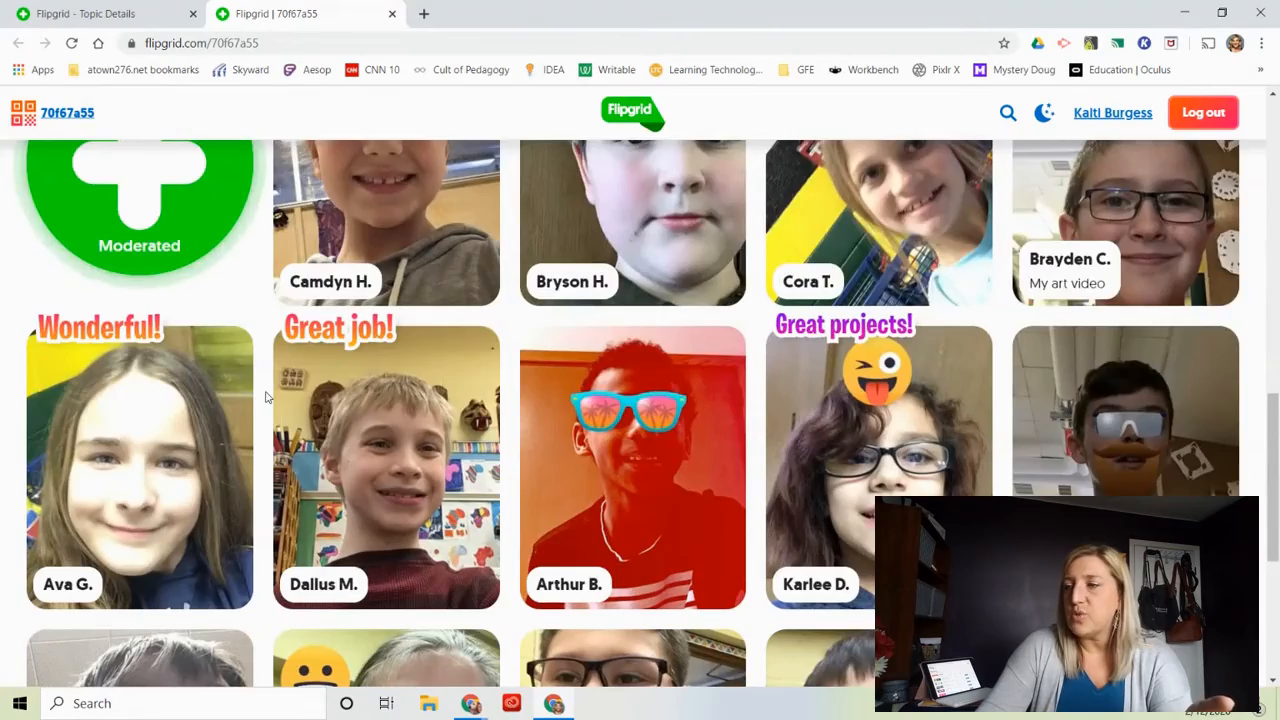
pyautogui.scroll(-3, 267, 397)
pyautogui.scroll(-1, 267, 397)
pyautogui.scroll(6, 267, 397)
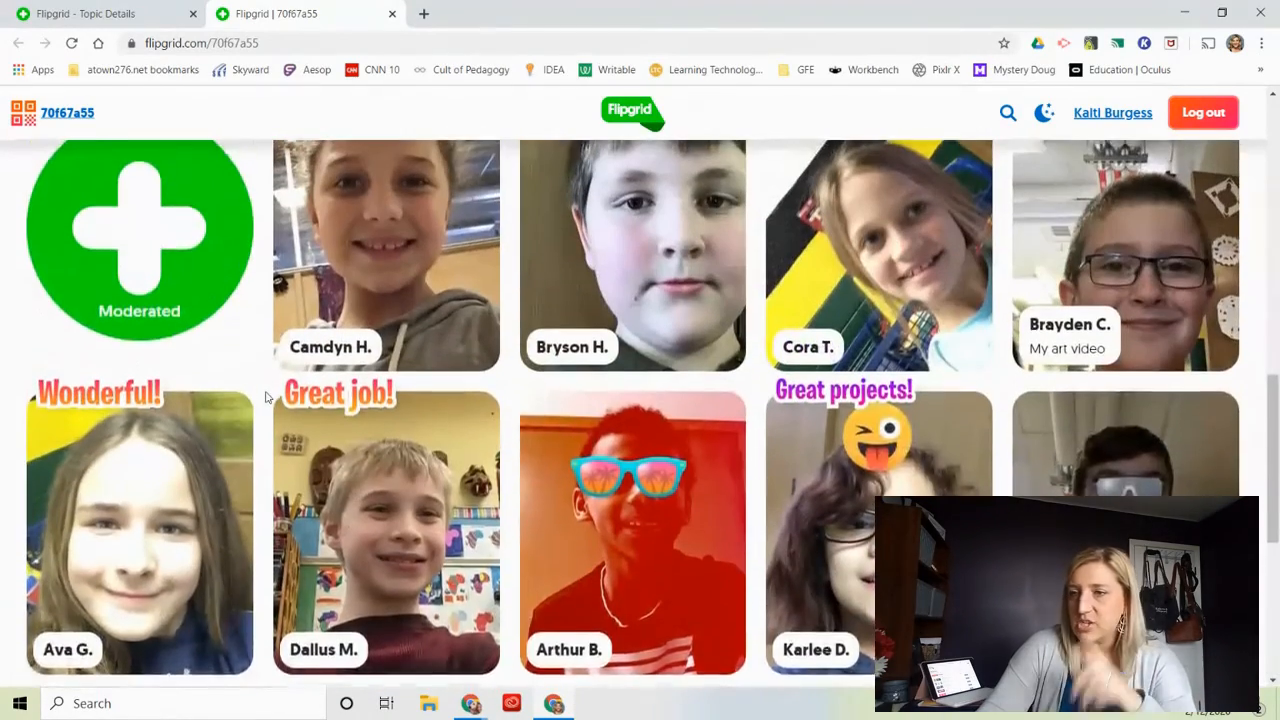
pyautogui.scroll(2, 267, 397)
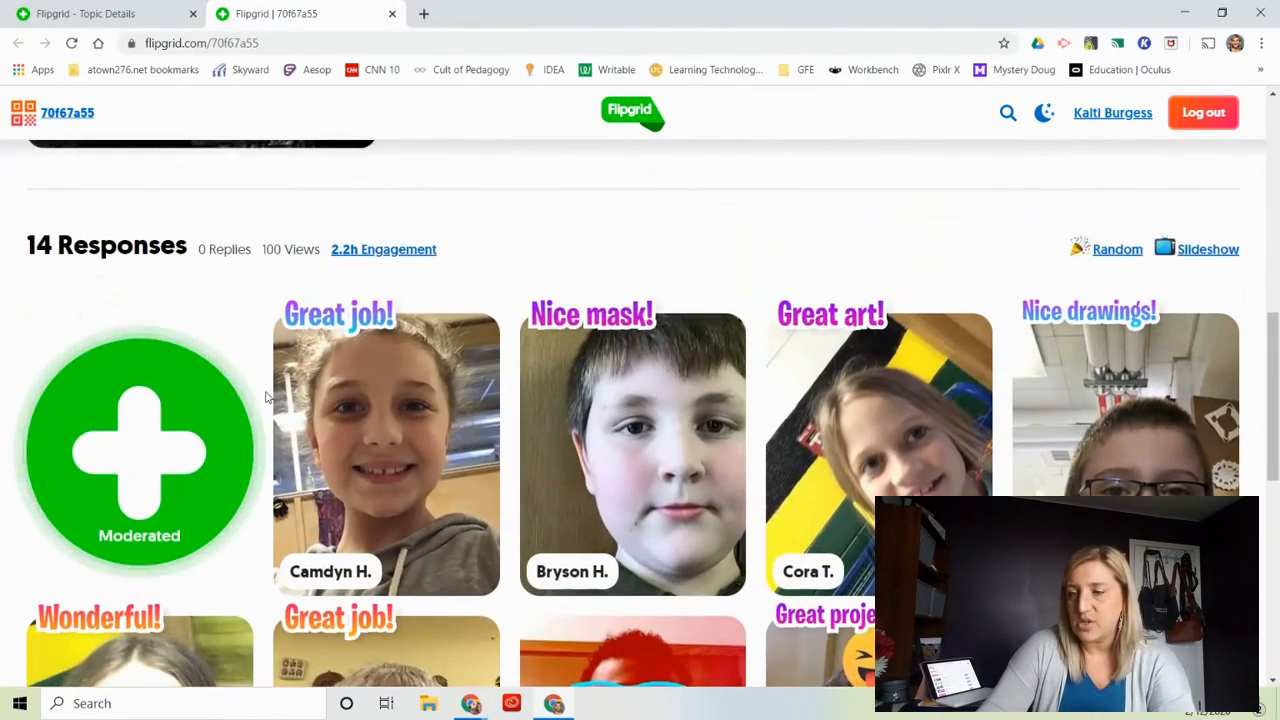
pyautogui.scroll(2, 267, 397)
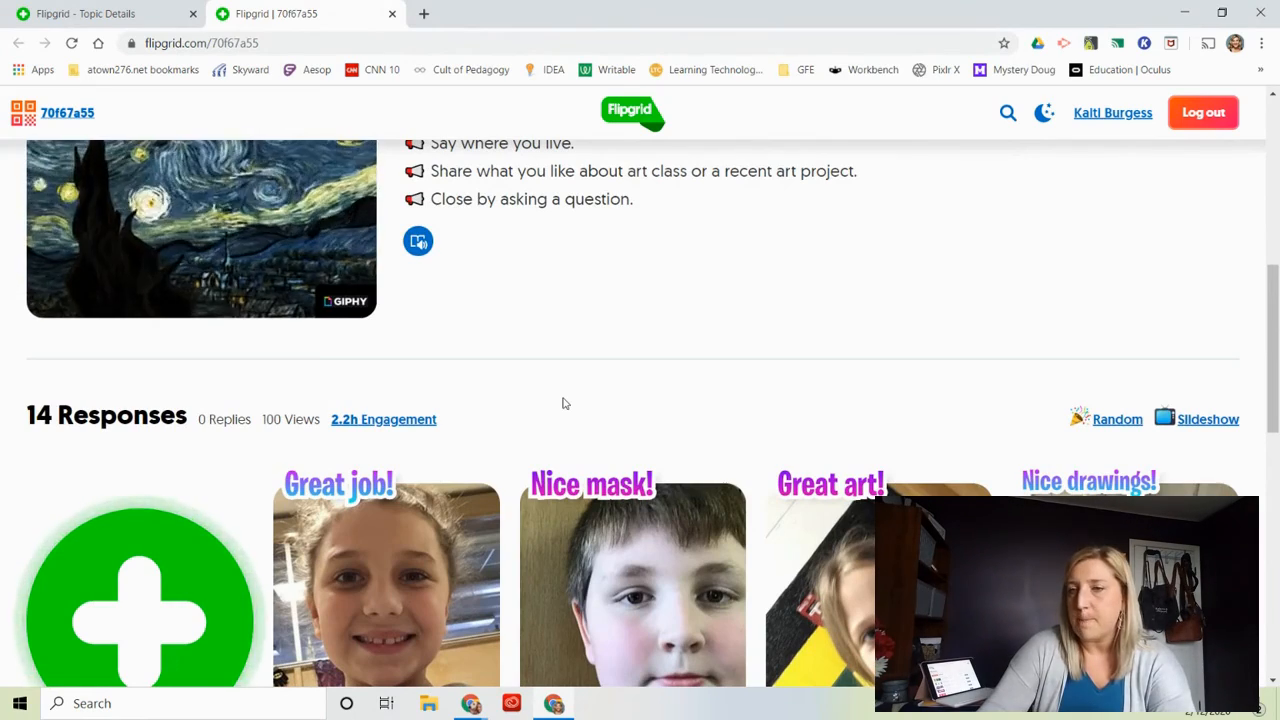
pyautogui.scroll(1, 563, 403)
pyautogui.scroll(2, 563, 403)
pyautogui.scroll(-6, 560, 402)
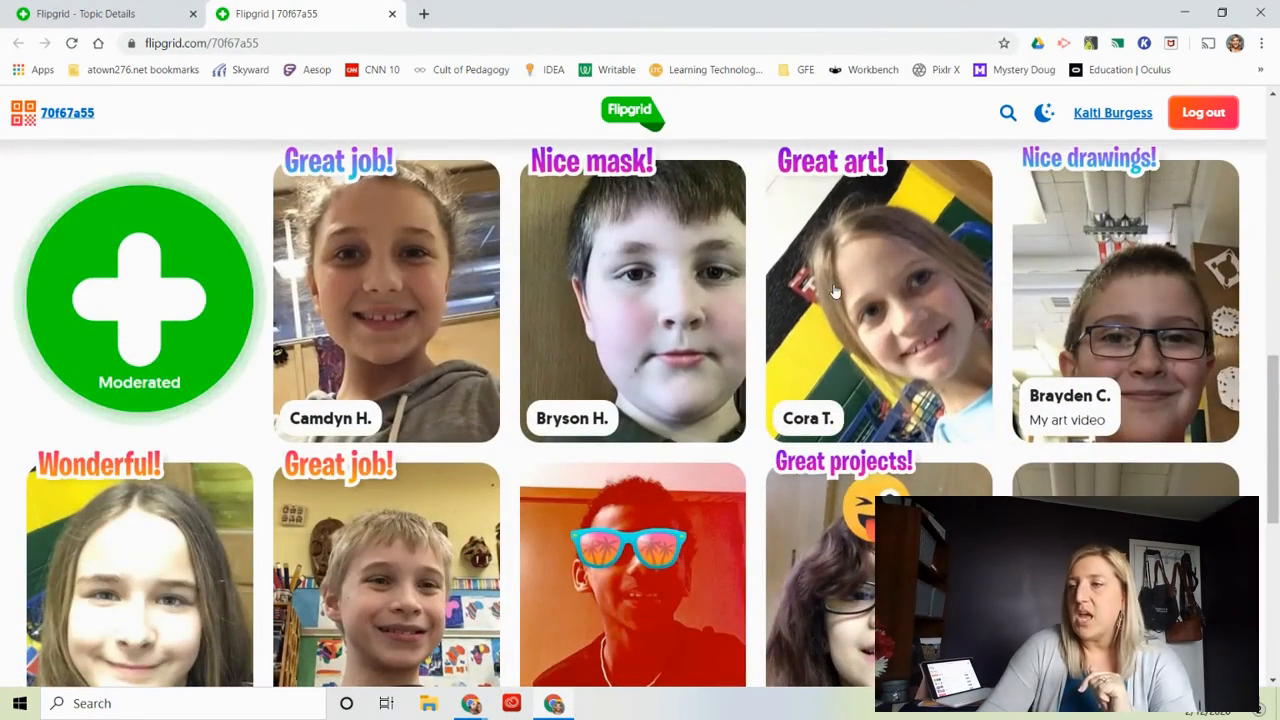
pyautogui.scroll(-4, 829, 260)
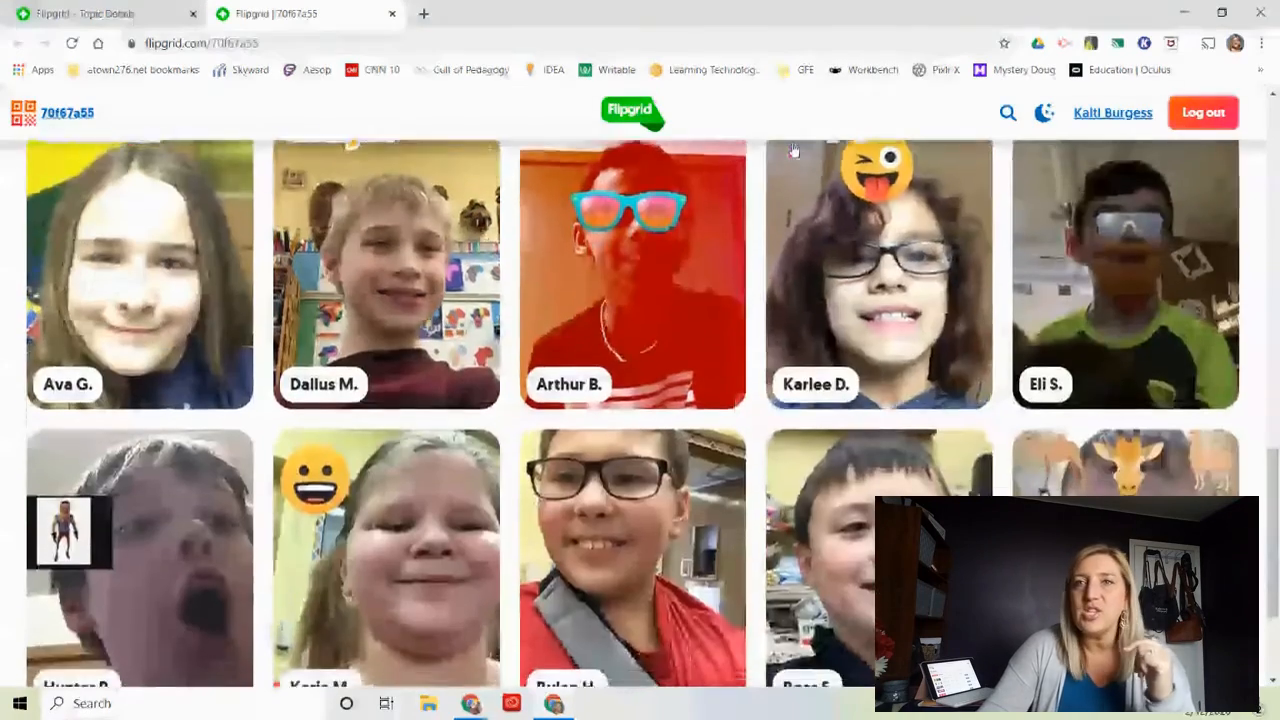
pyautogui.scroll(7, 829, 260)
pyautogui.scroll(5, 792, 142)
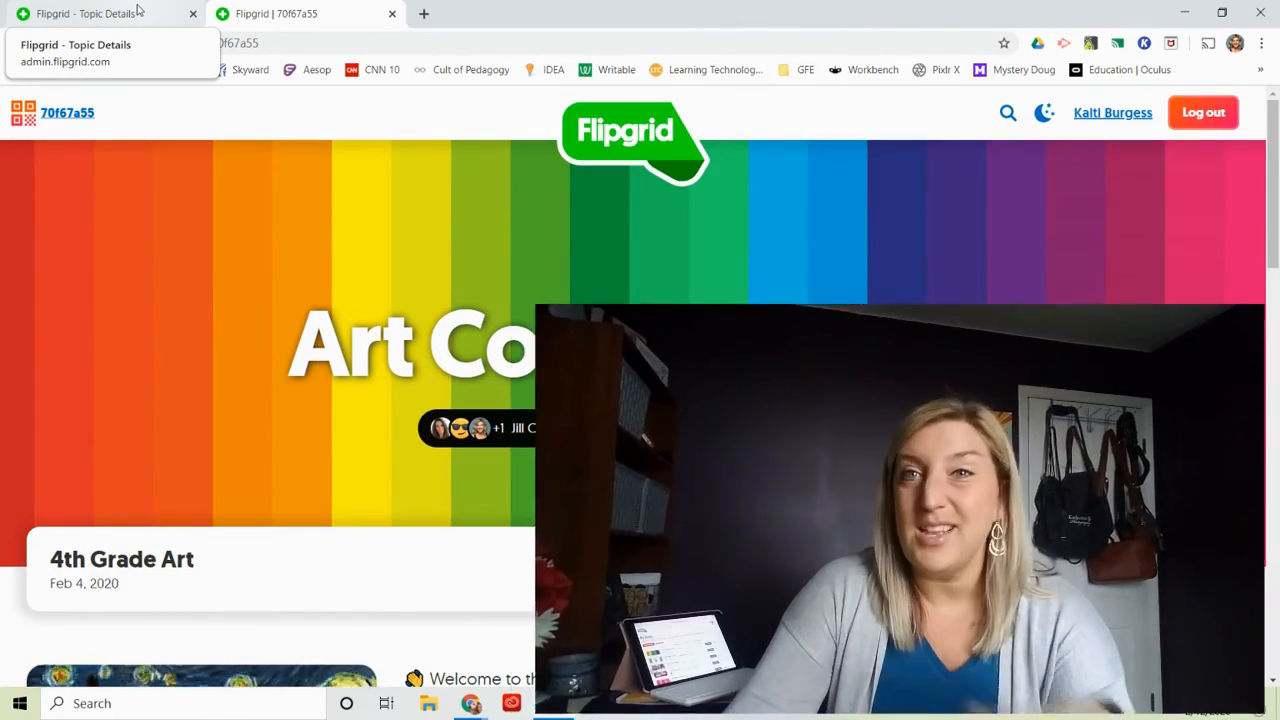
# Return to the Topic Details page of the 4th Grade Art topic and view its description and responses.
pyautogui.click(138, 10)
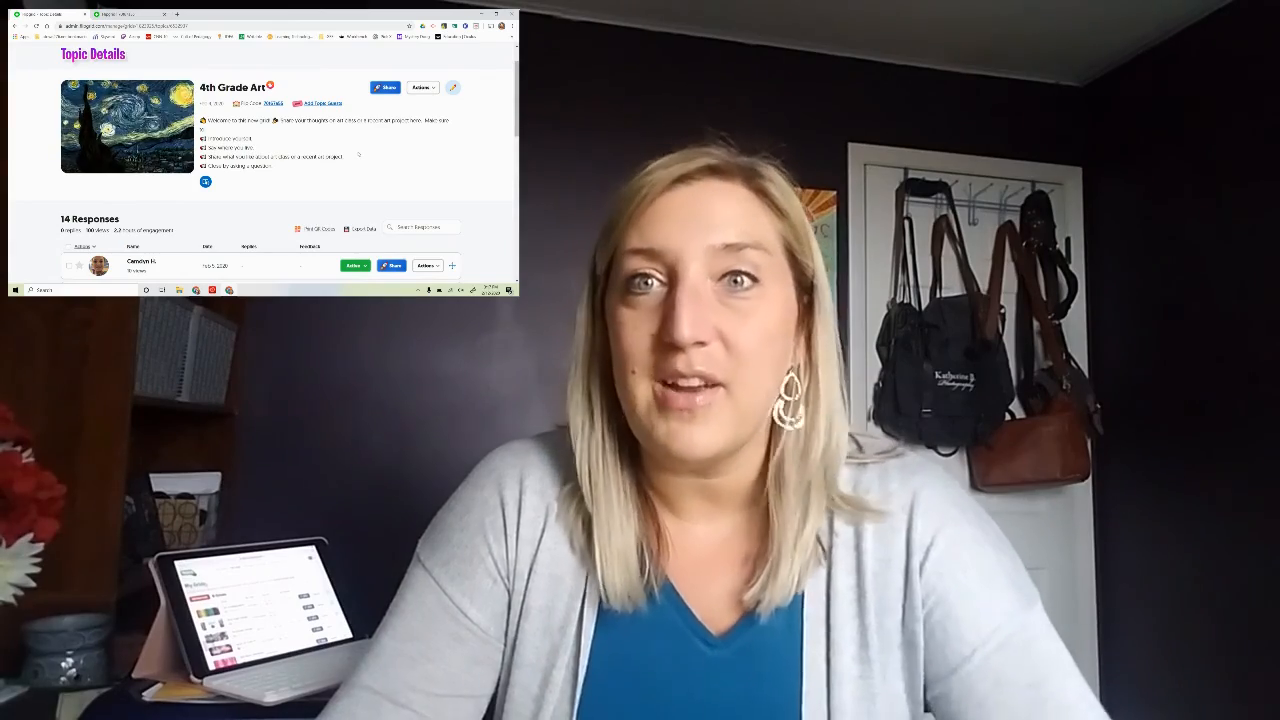
pyautogui.scroll(-3, 358, 154)
pyautogui.scroll(5, 358, 154)
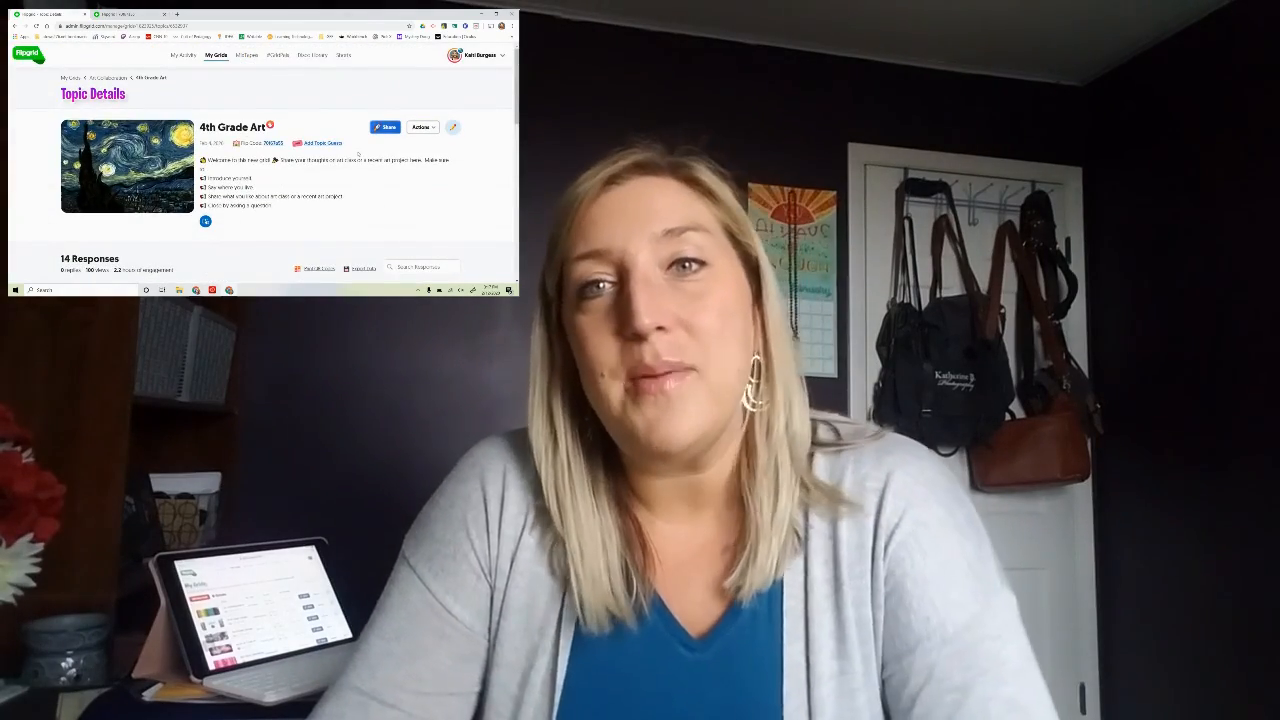